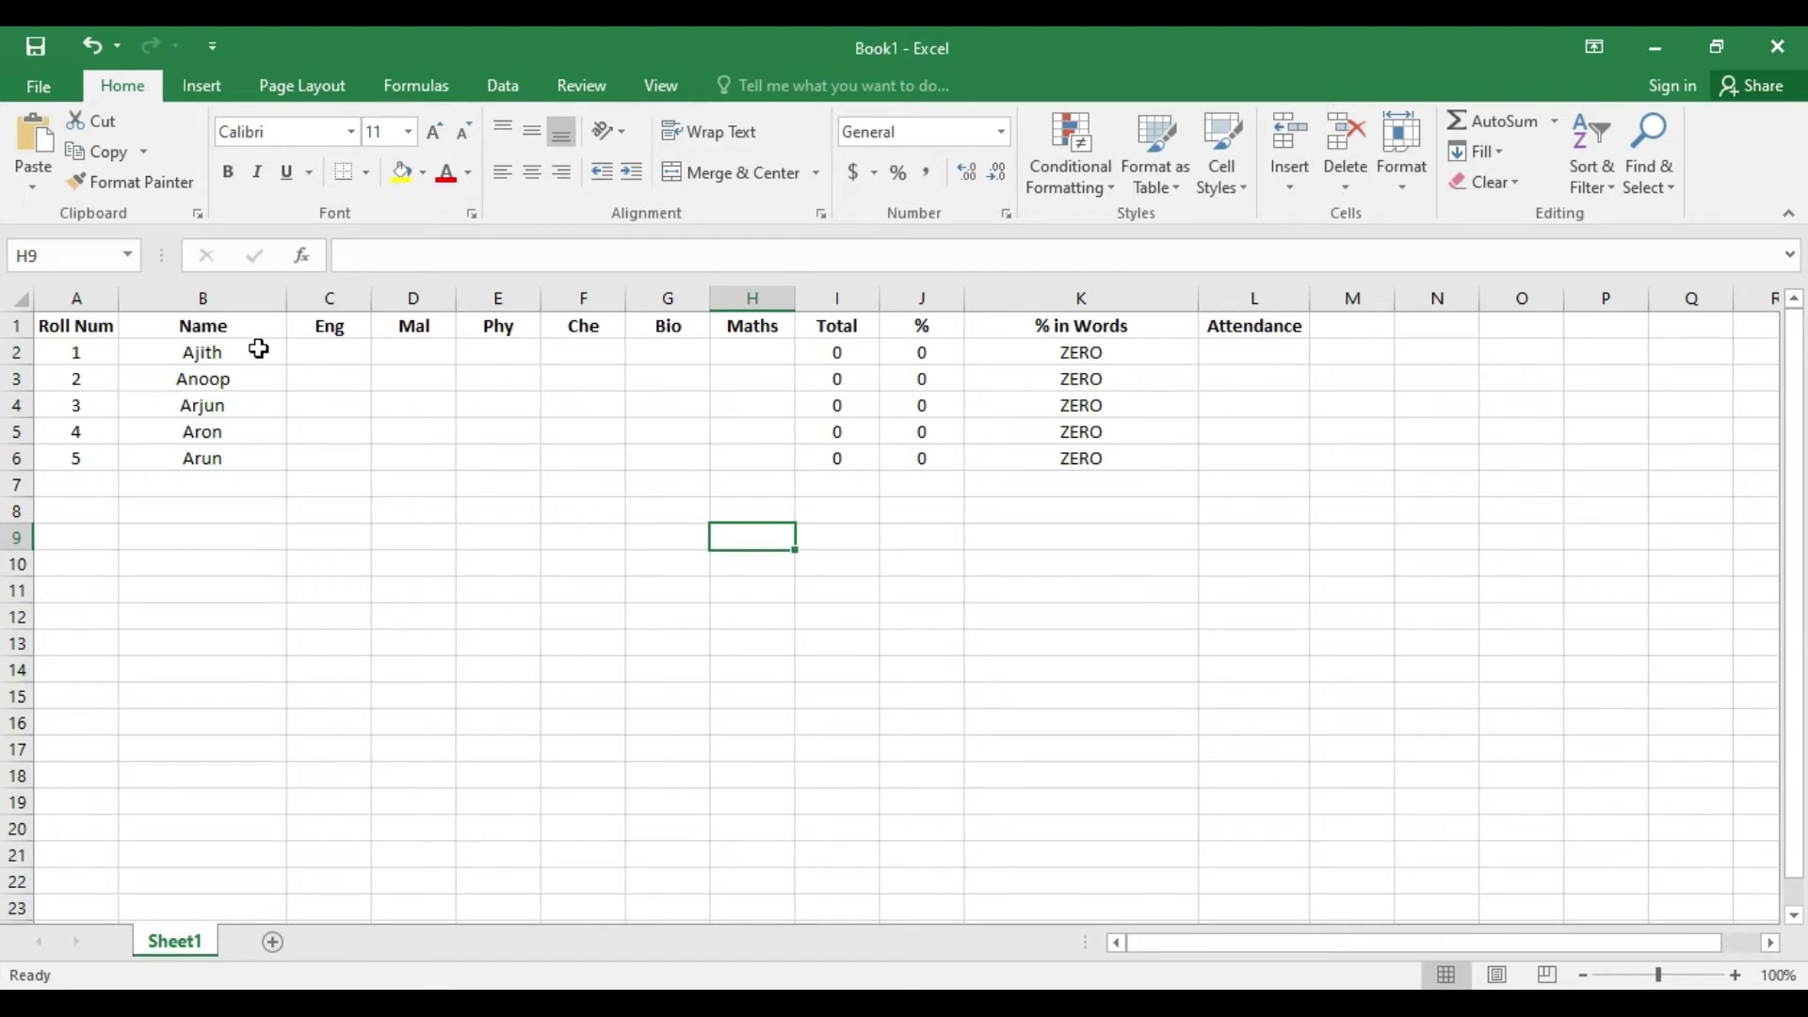
# - Examine the first student's row across the subject marks, Total, %, % in Words and Attendance columns
pyautogui.click(356, 344)
pyautogui.press('Right')
pyautogui.press('Right')
pyautogui.press('Right')
pyautogui.press('Right')
pyautogui.press('Right')
pyautogui.press('Right')
pyautogui.press('Right')
pyautogui.press('Right')
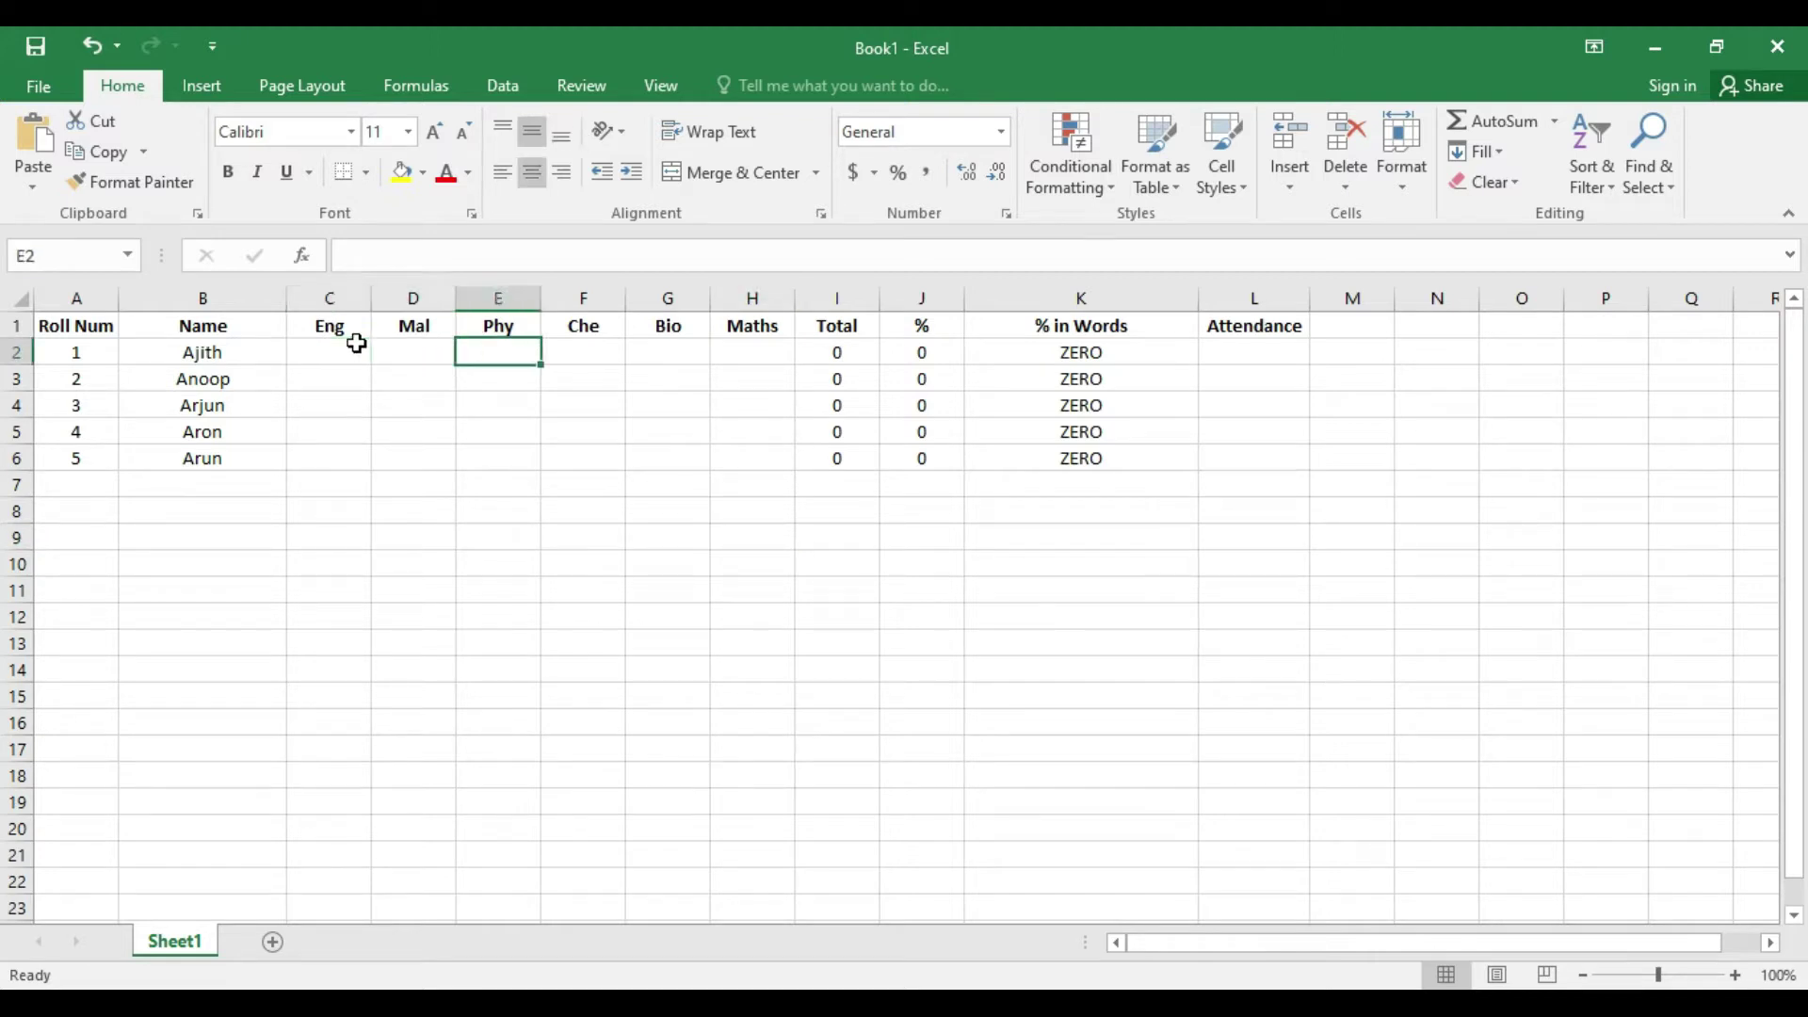
pyautogui.press('Left')
pyautogui.press('Left')
pyautogui.press('Right')
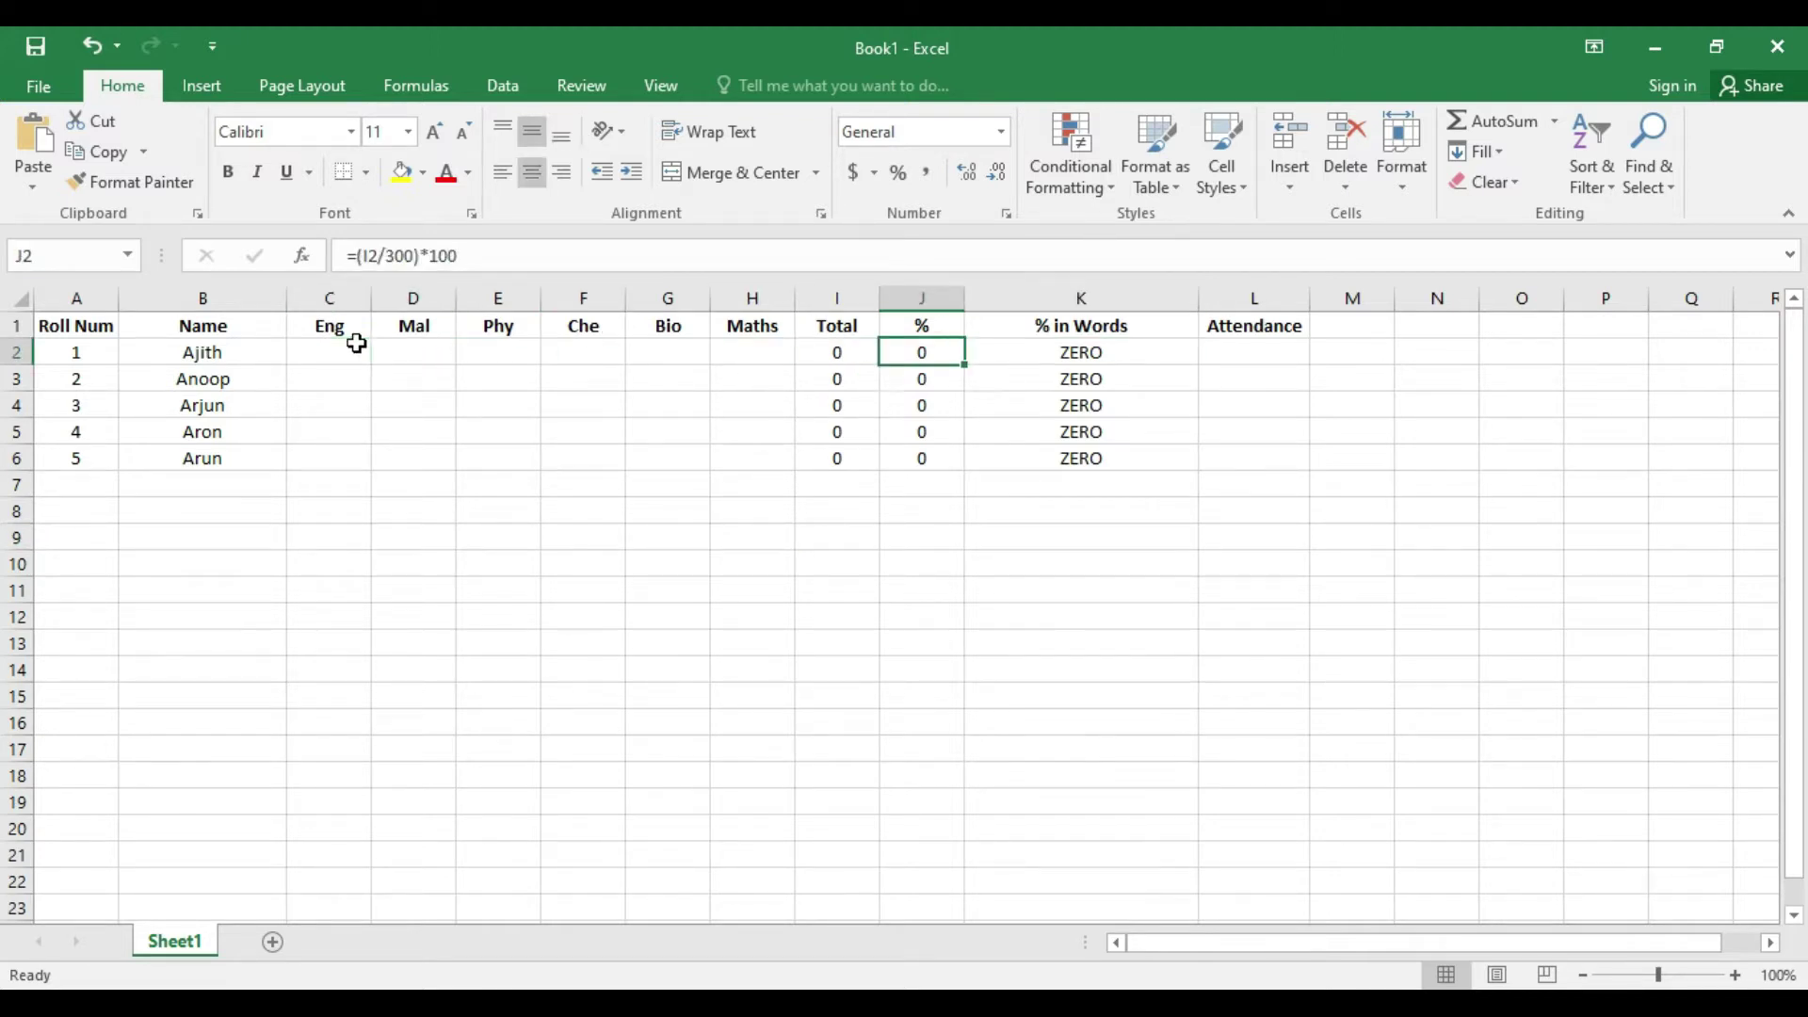
pyautogui.press('Right')
pyautogui.press('Right')
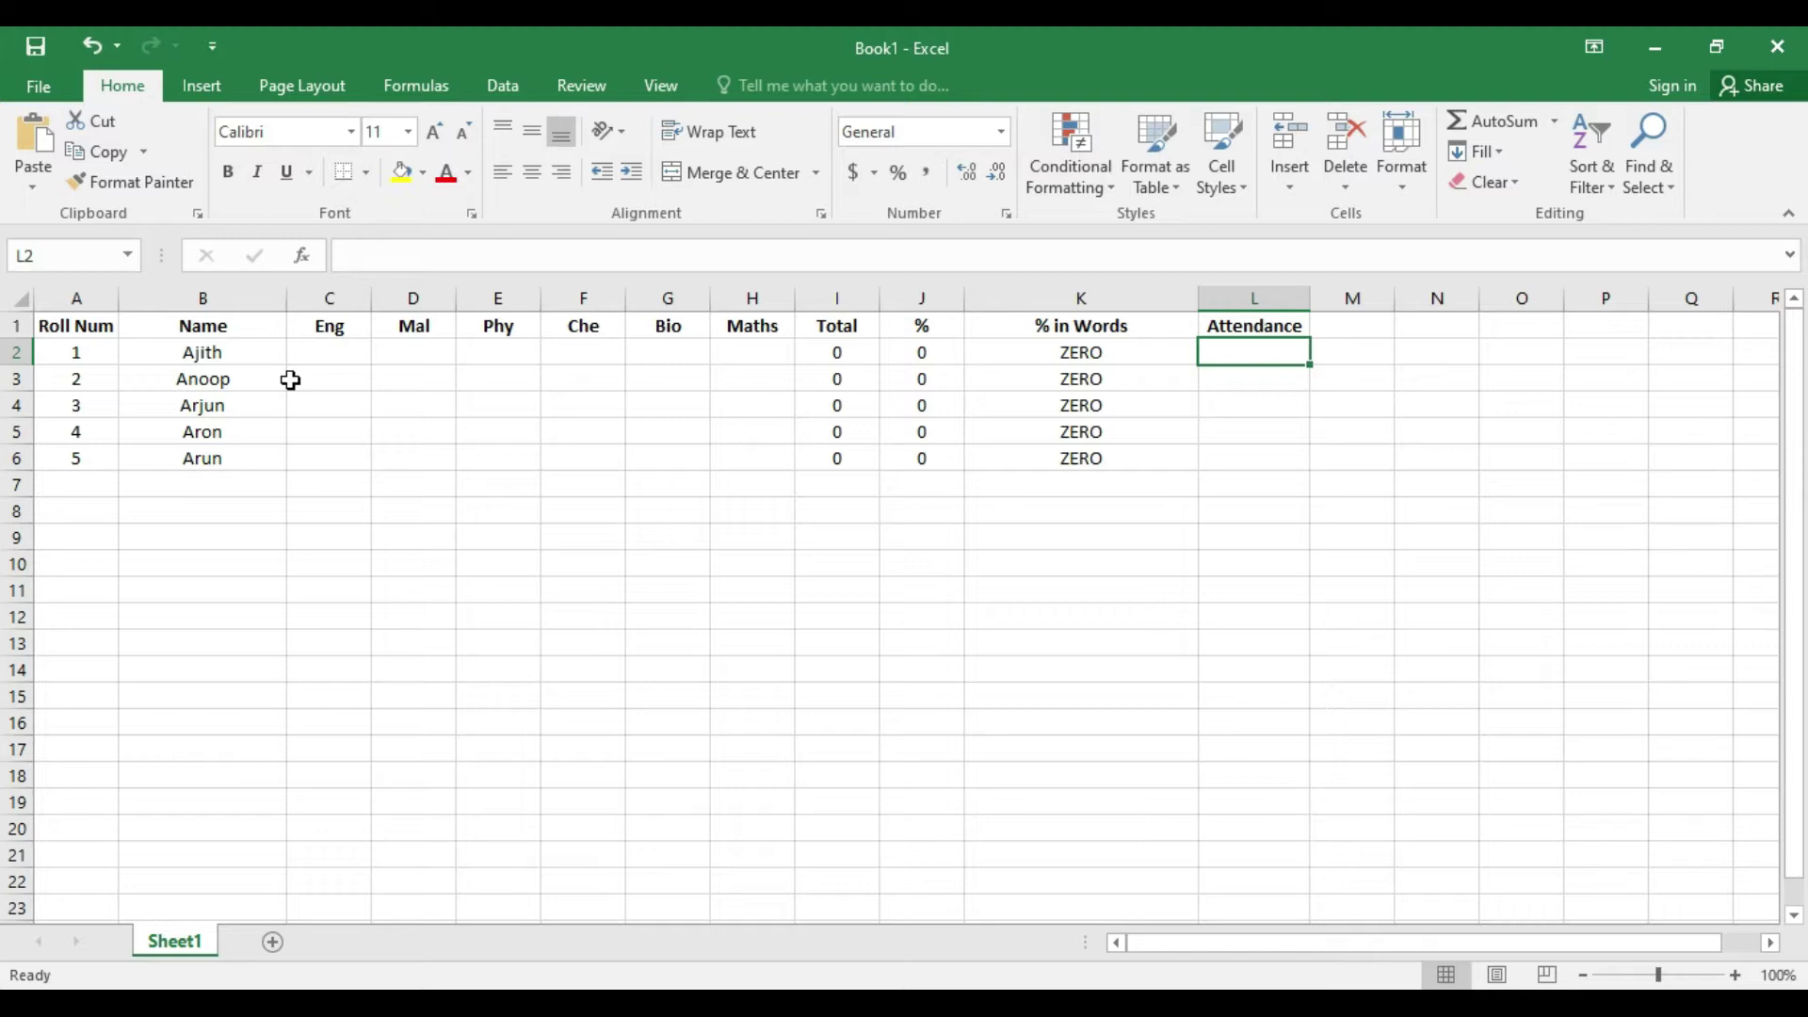
# - Switch to Word and review the Progress Card template, from the school and student fields through the marks table to Attendance
pyautogui.click(932, 984)
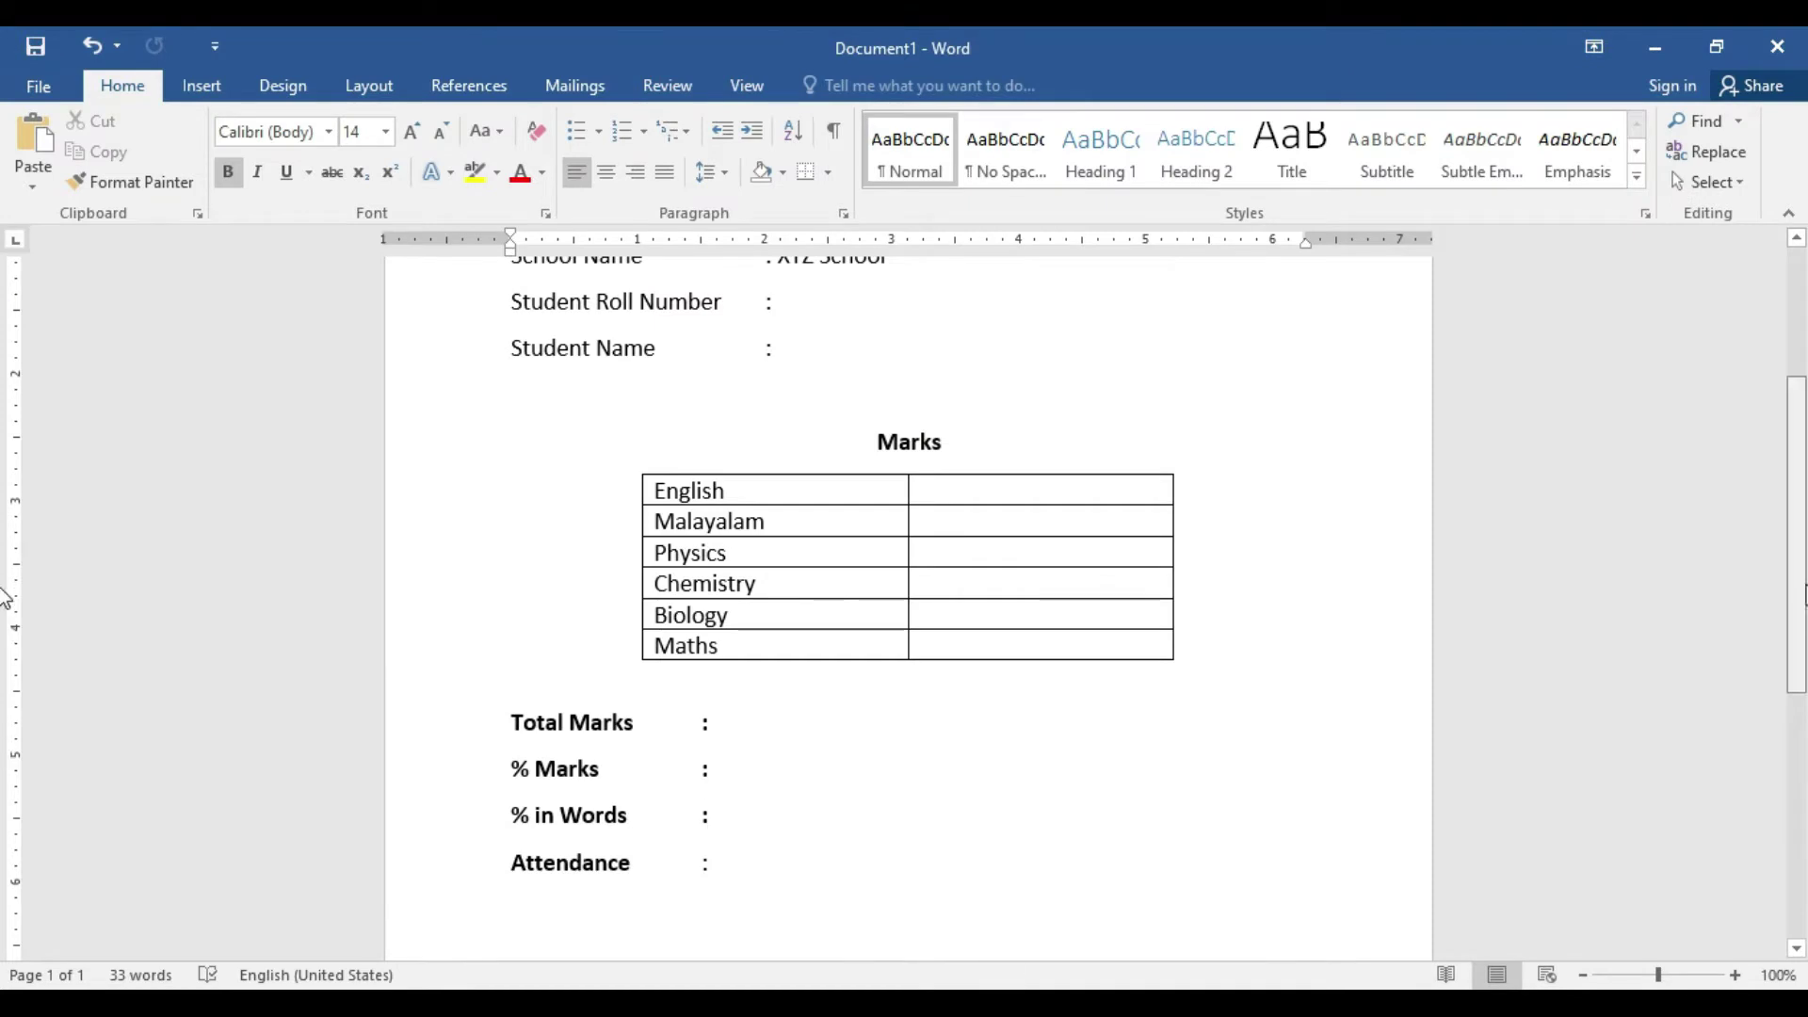
pyautogui.scroll(4, 5, 598)
pyautogui.scroll(-1, 4, 554)
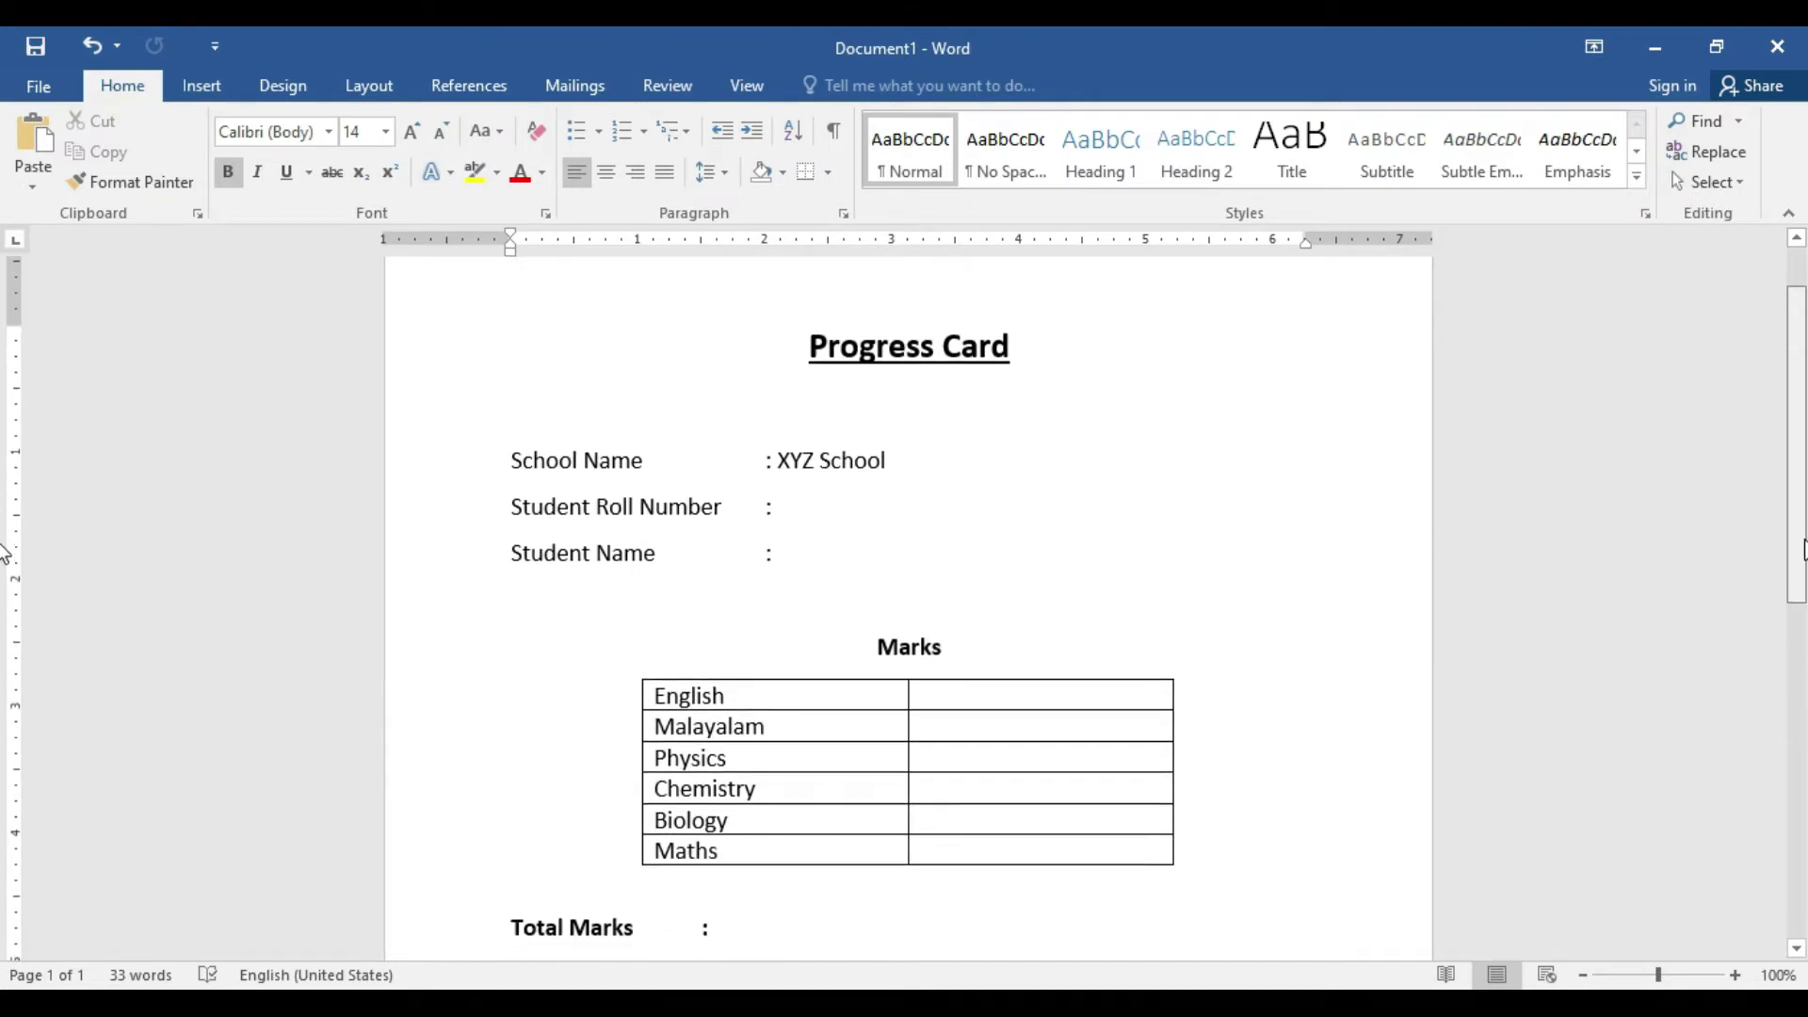
pyautogui.scroll(-1, 5, 556)
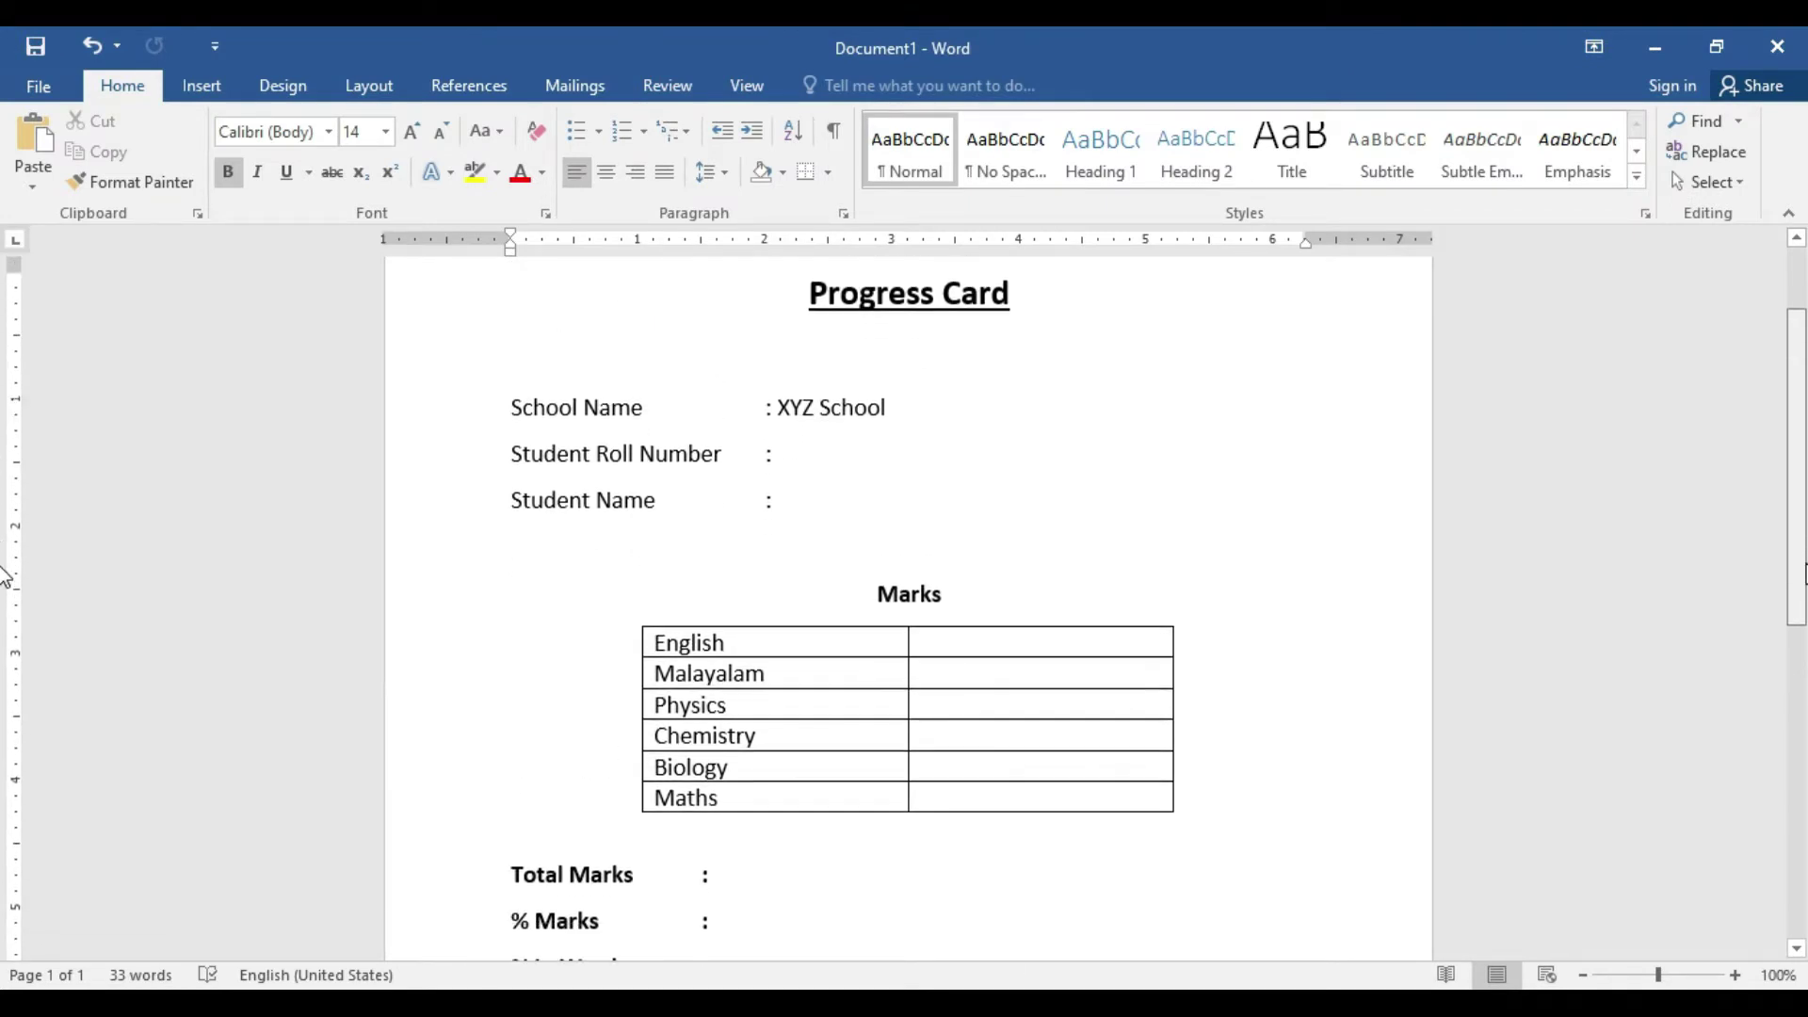
pyautogui.scroll(-1, 3, 594)
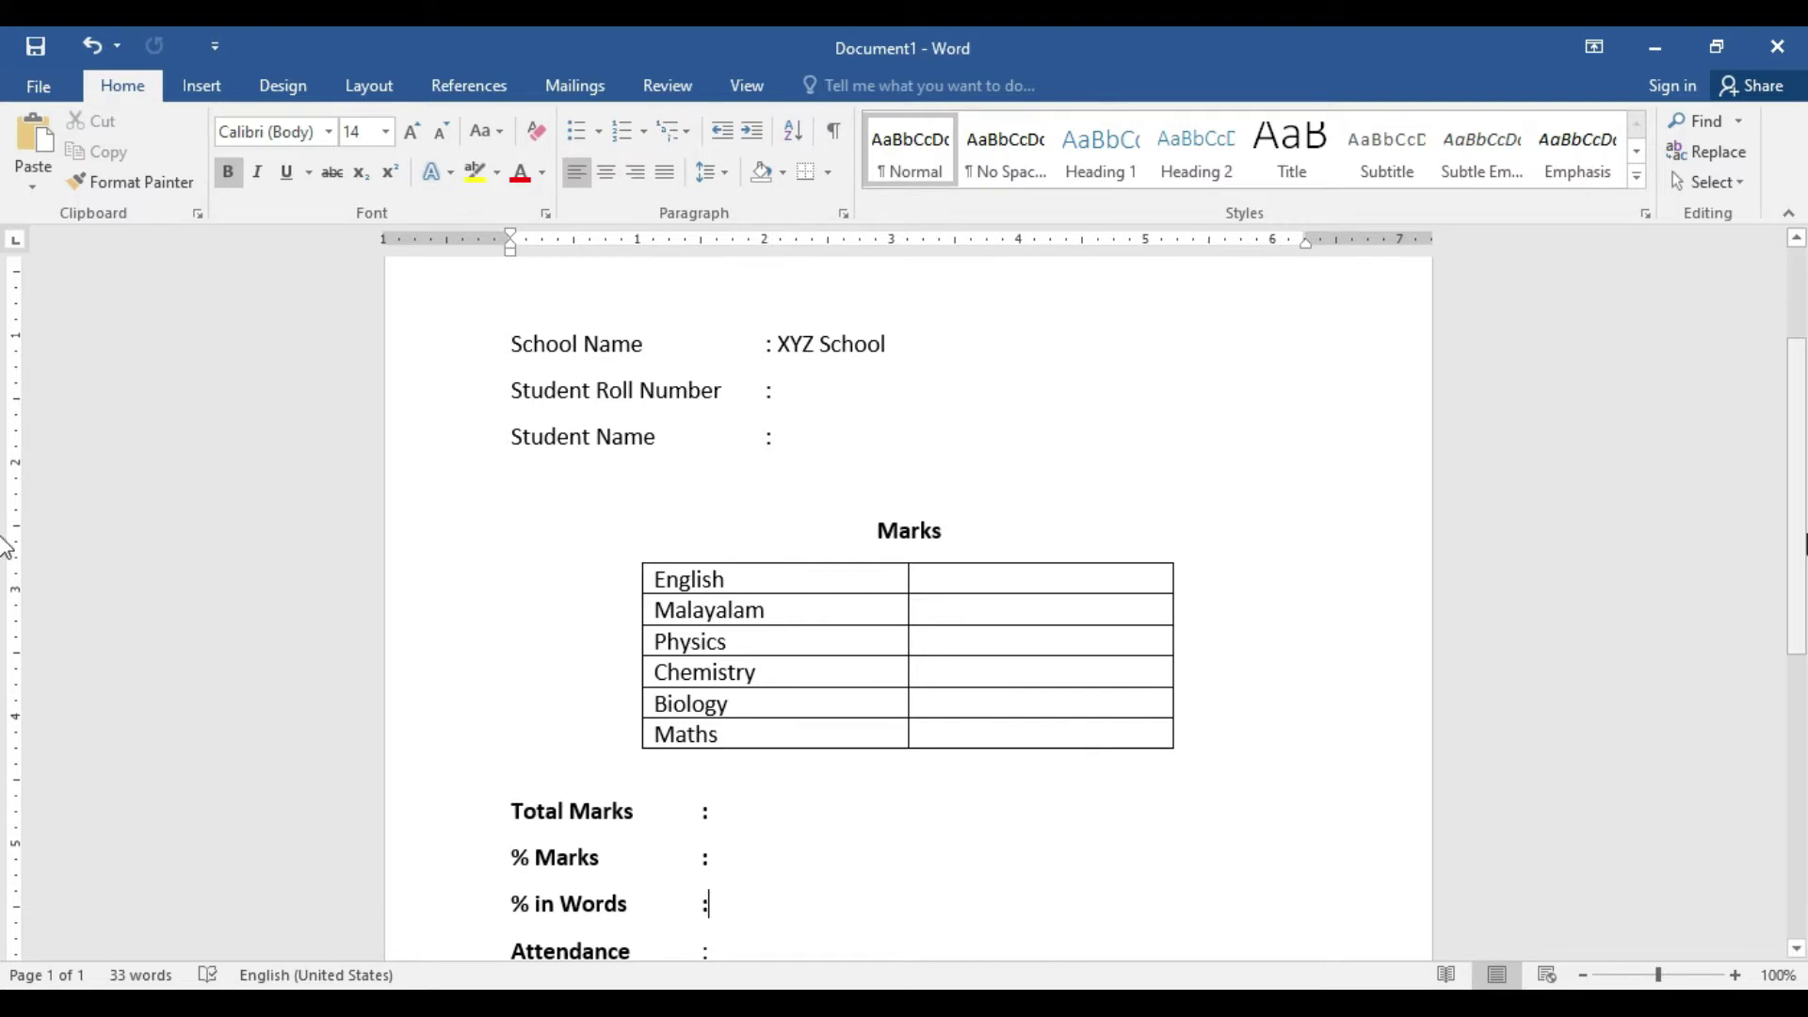
pyautogui.moveTo(1799, 542); pyautogui.dragTo(1802, 603)
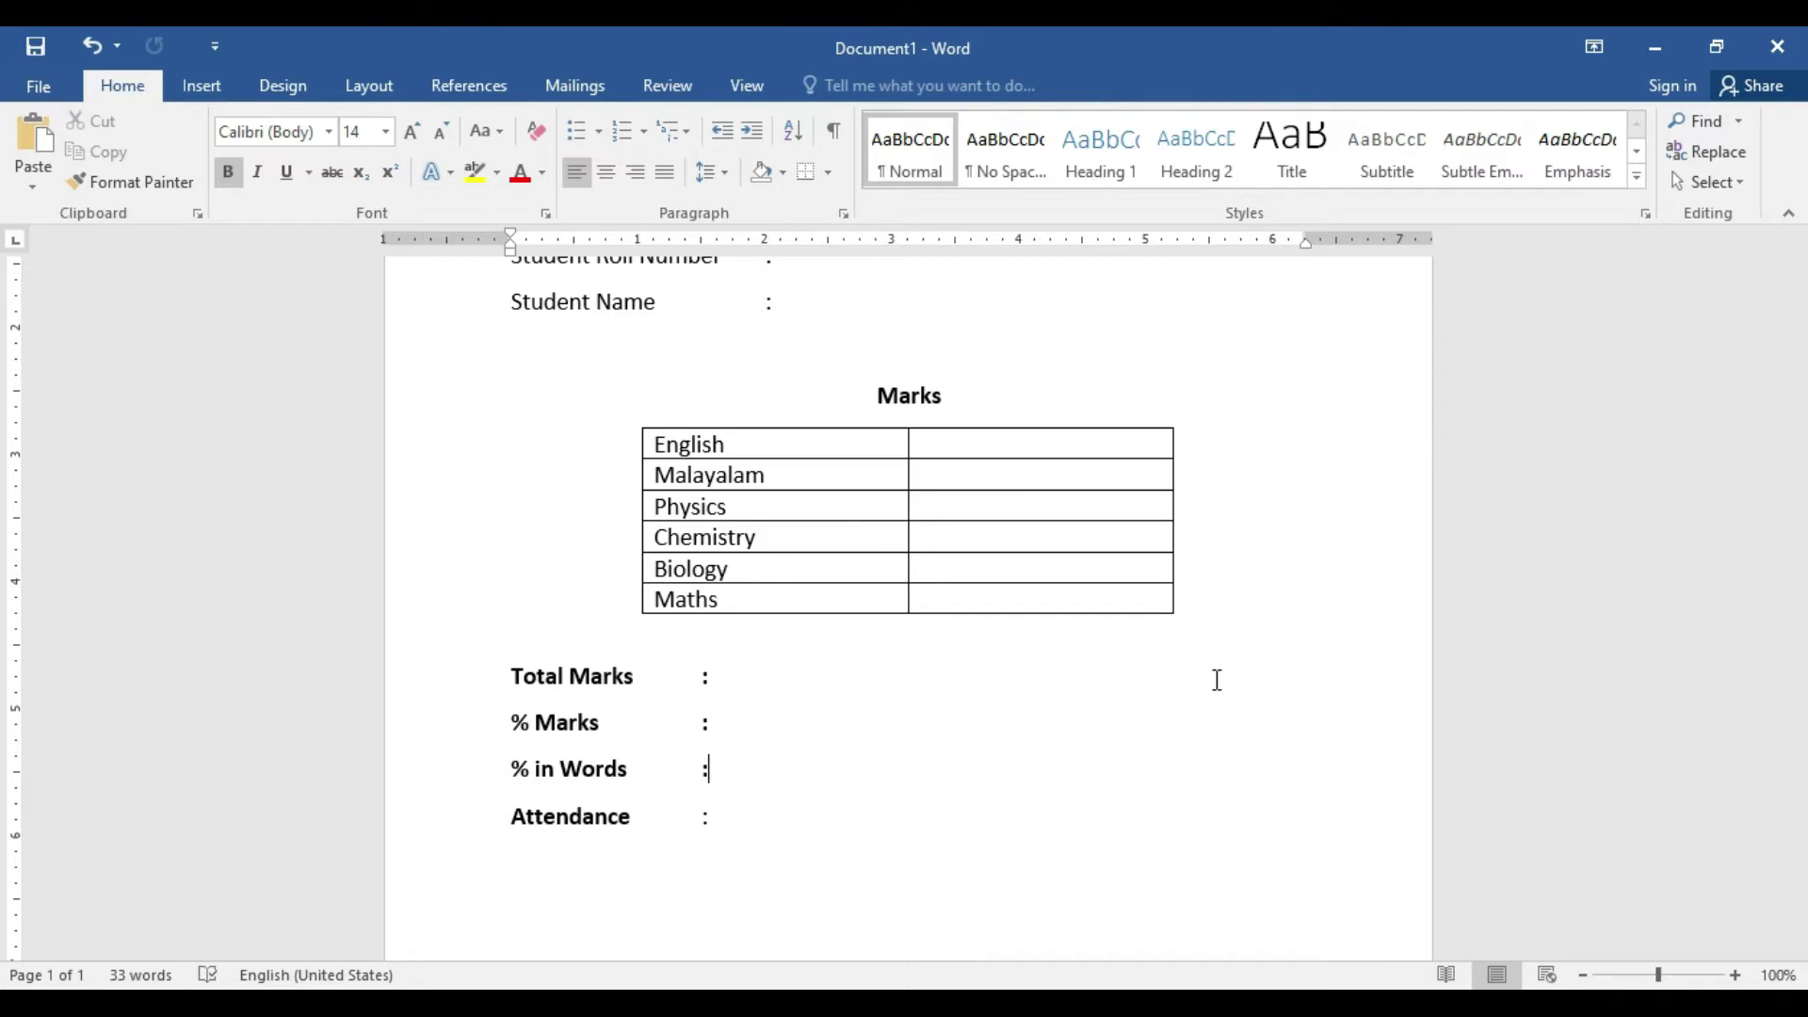
pyautogui.scroll(2, 5, 678)
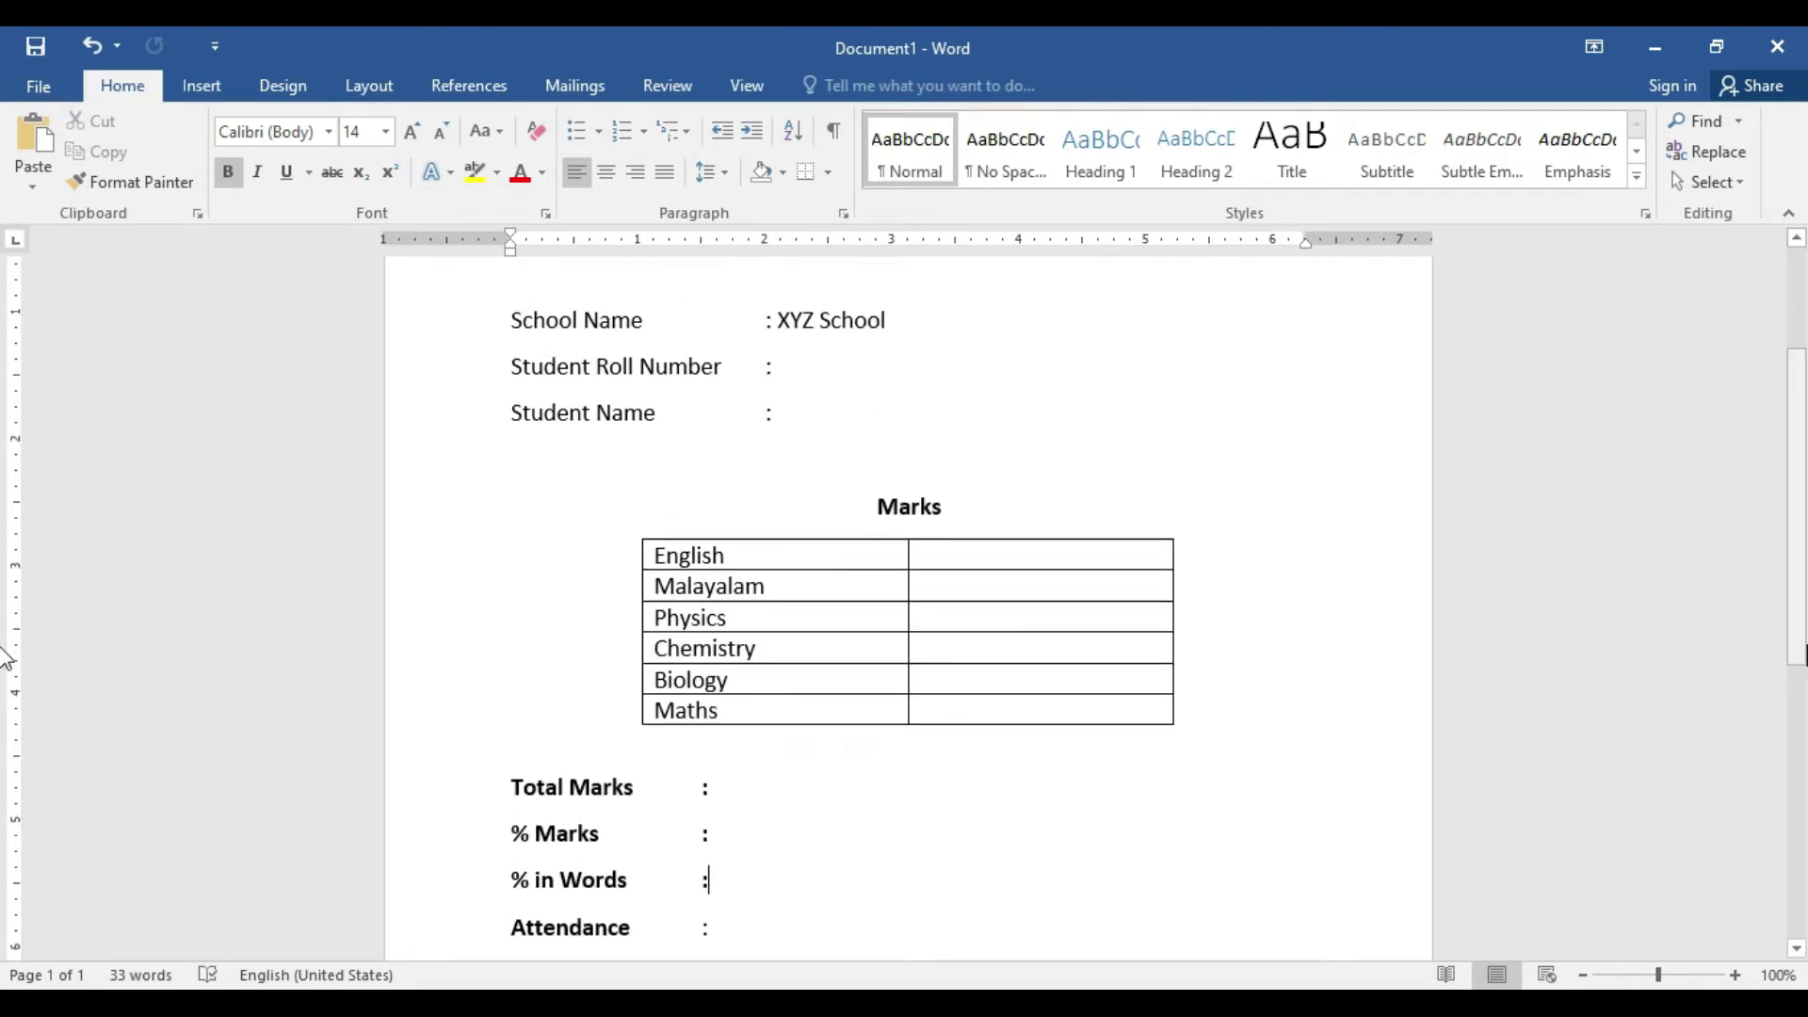
pyautogui.scroll(1, 5, 641)
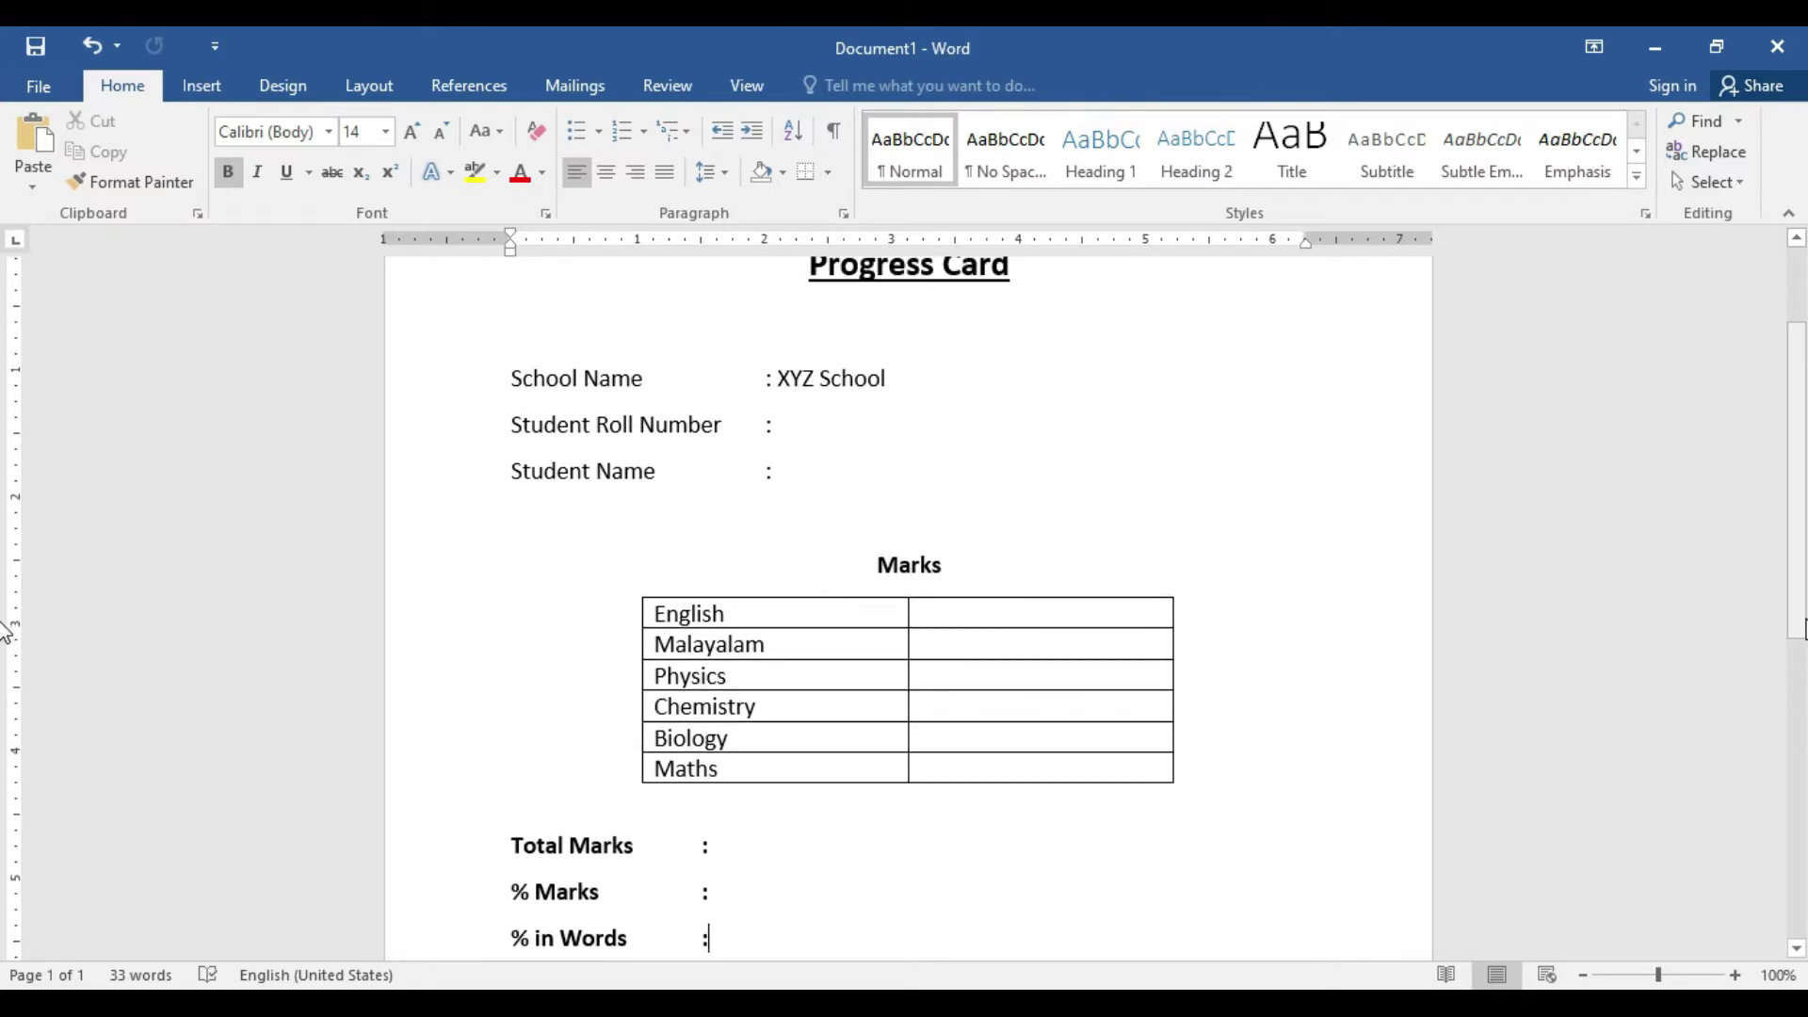
# - Return to the Excel workbook and enter the English marks 23, 42 and 46 for roll numbers 1 to 3
pyautogui.hotkey('alt', 'Tab')
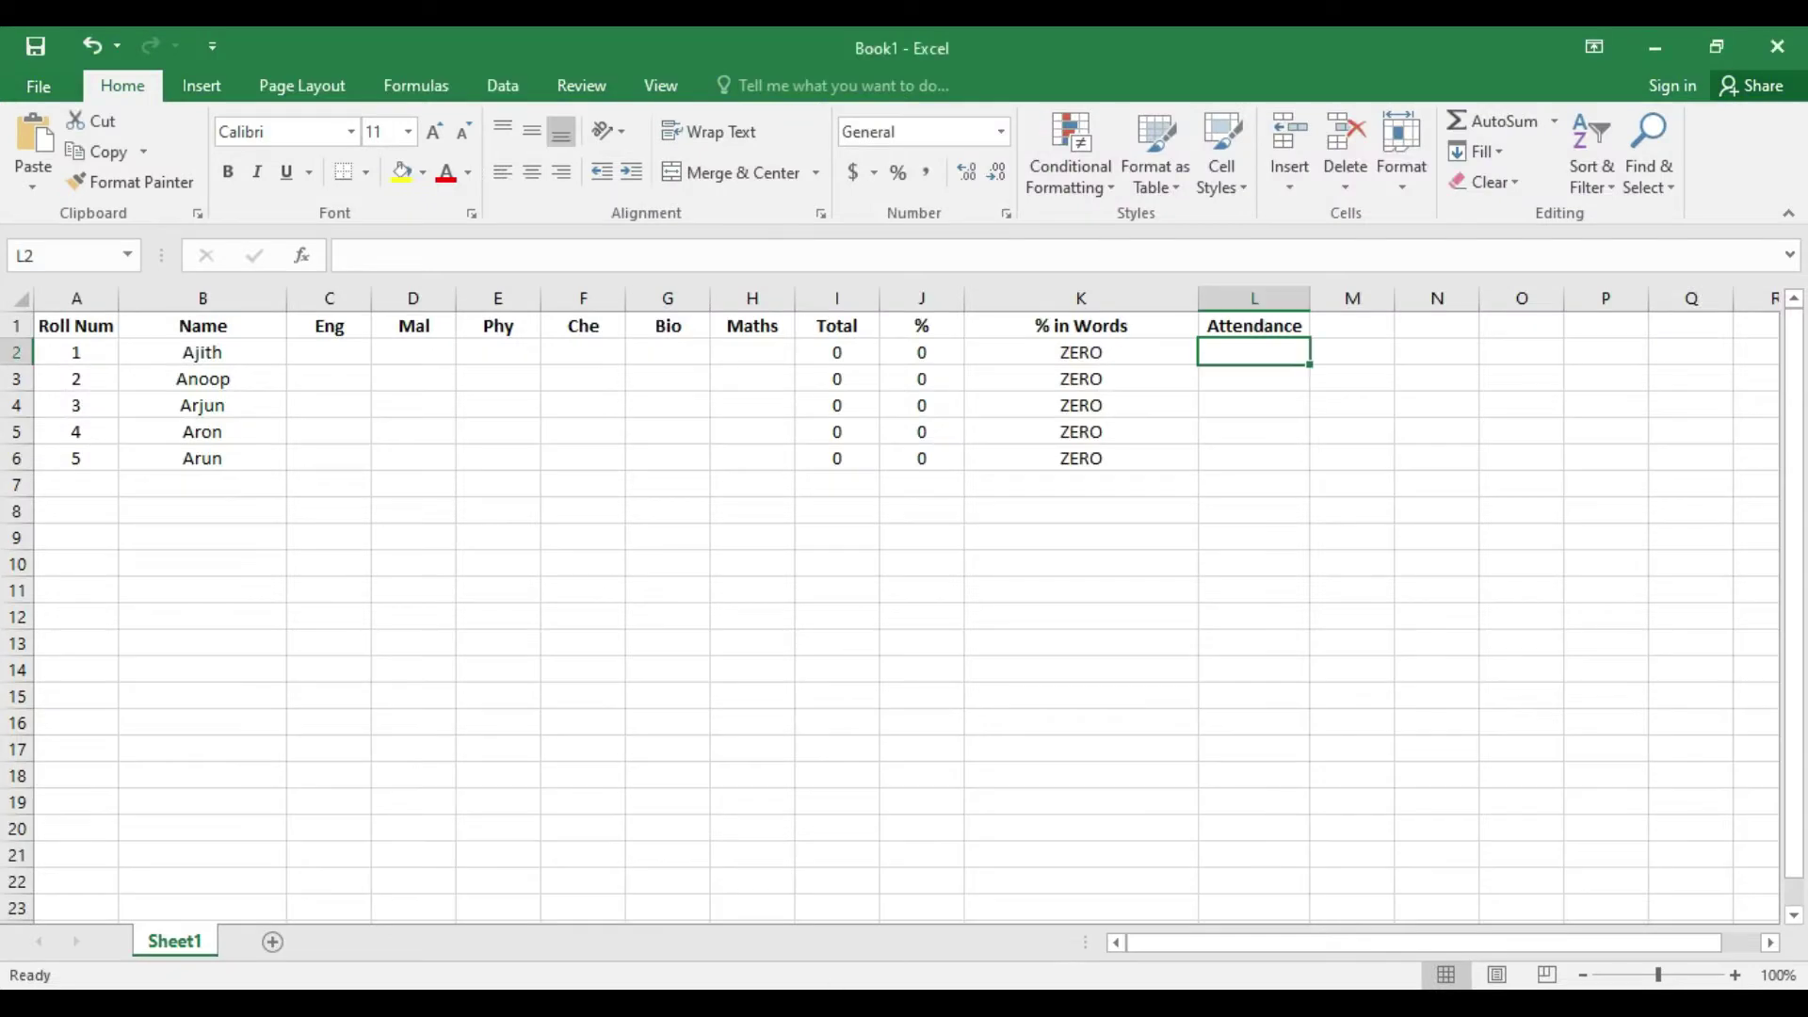
pyautogui.click(318, 364)
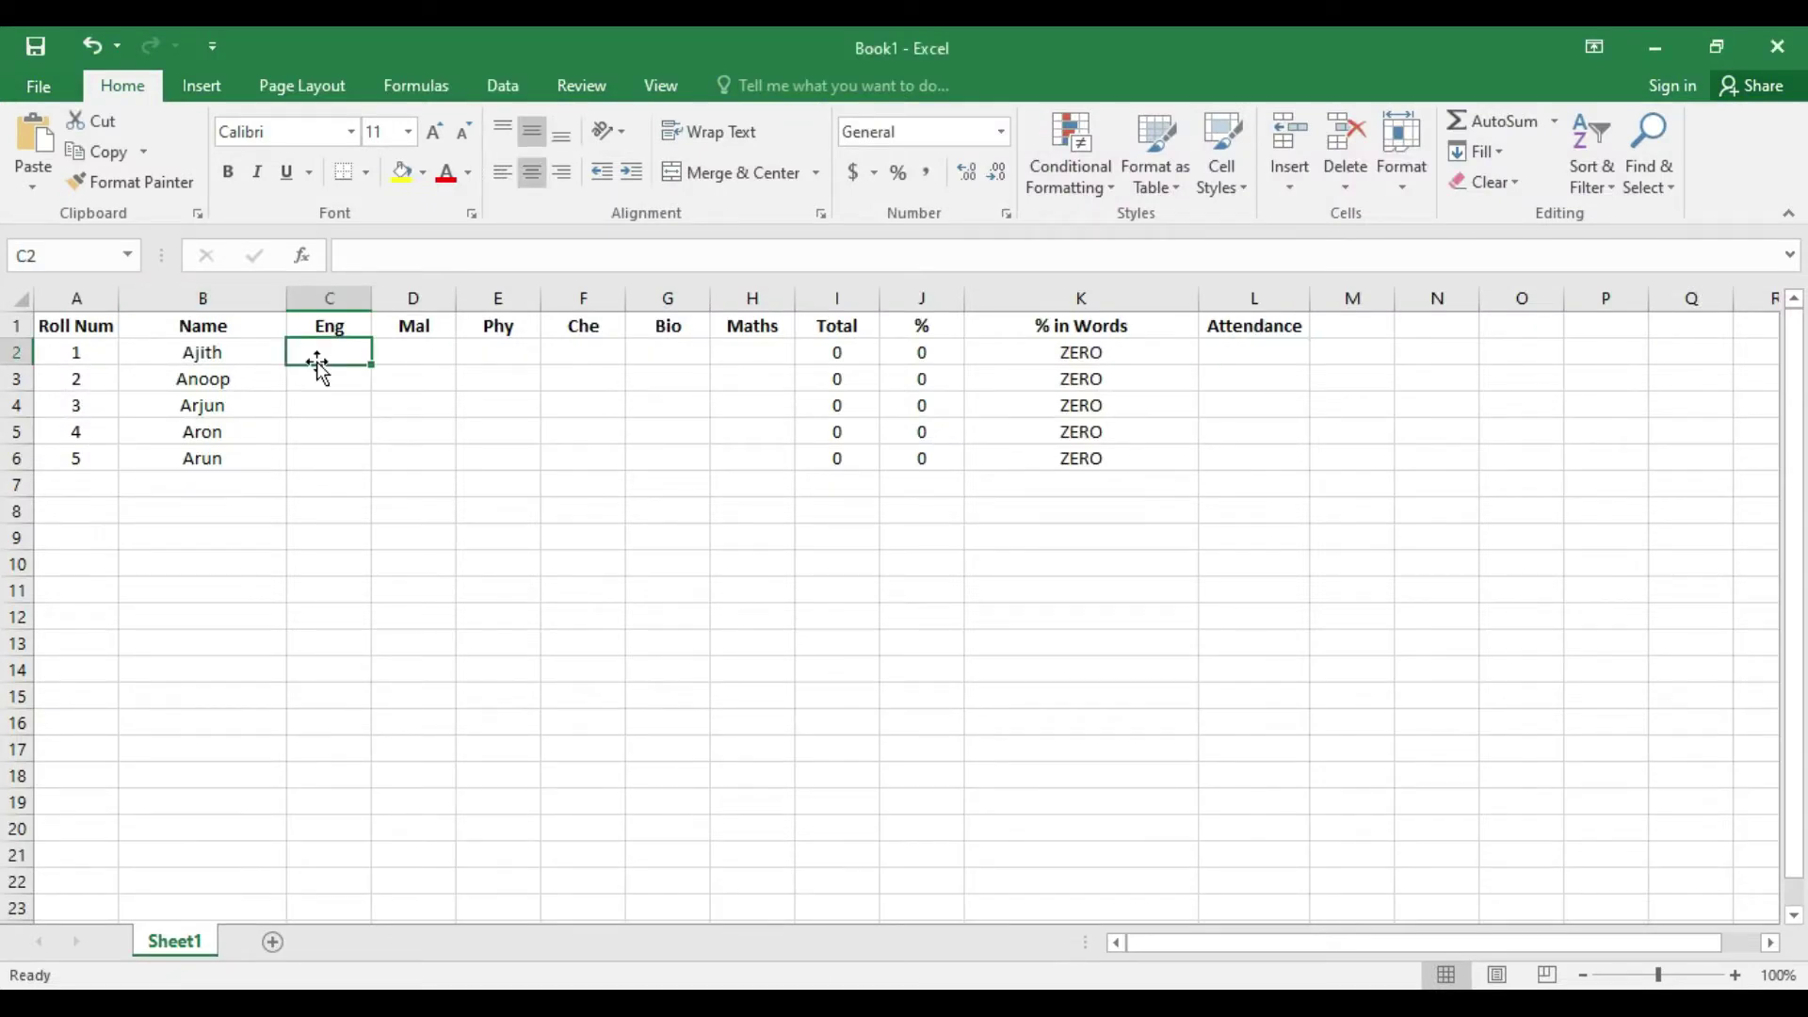
pyautogui.write('23')
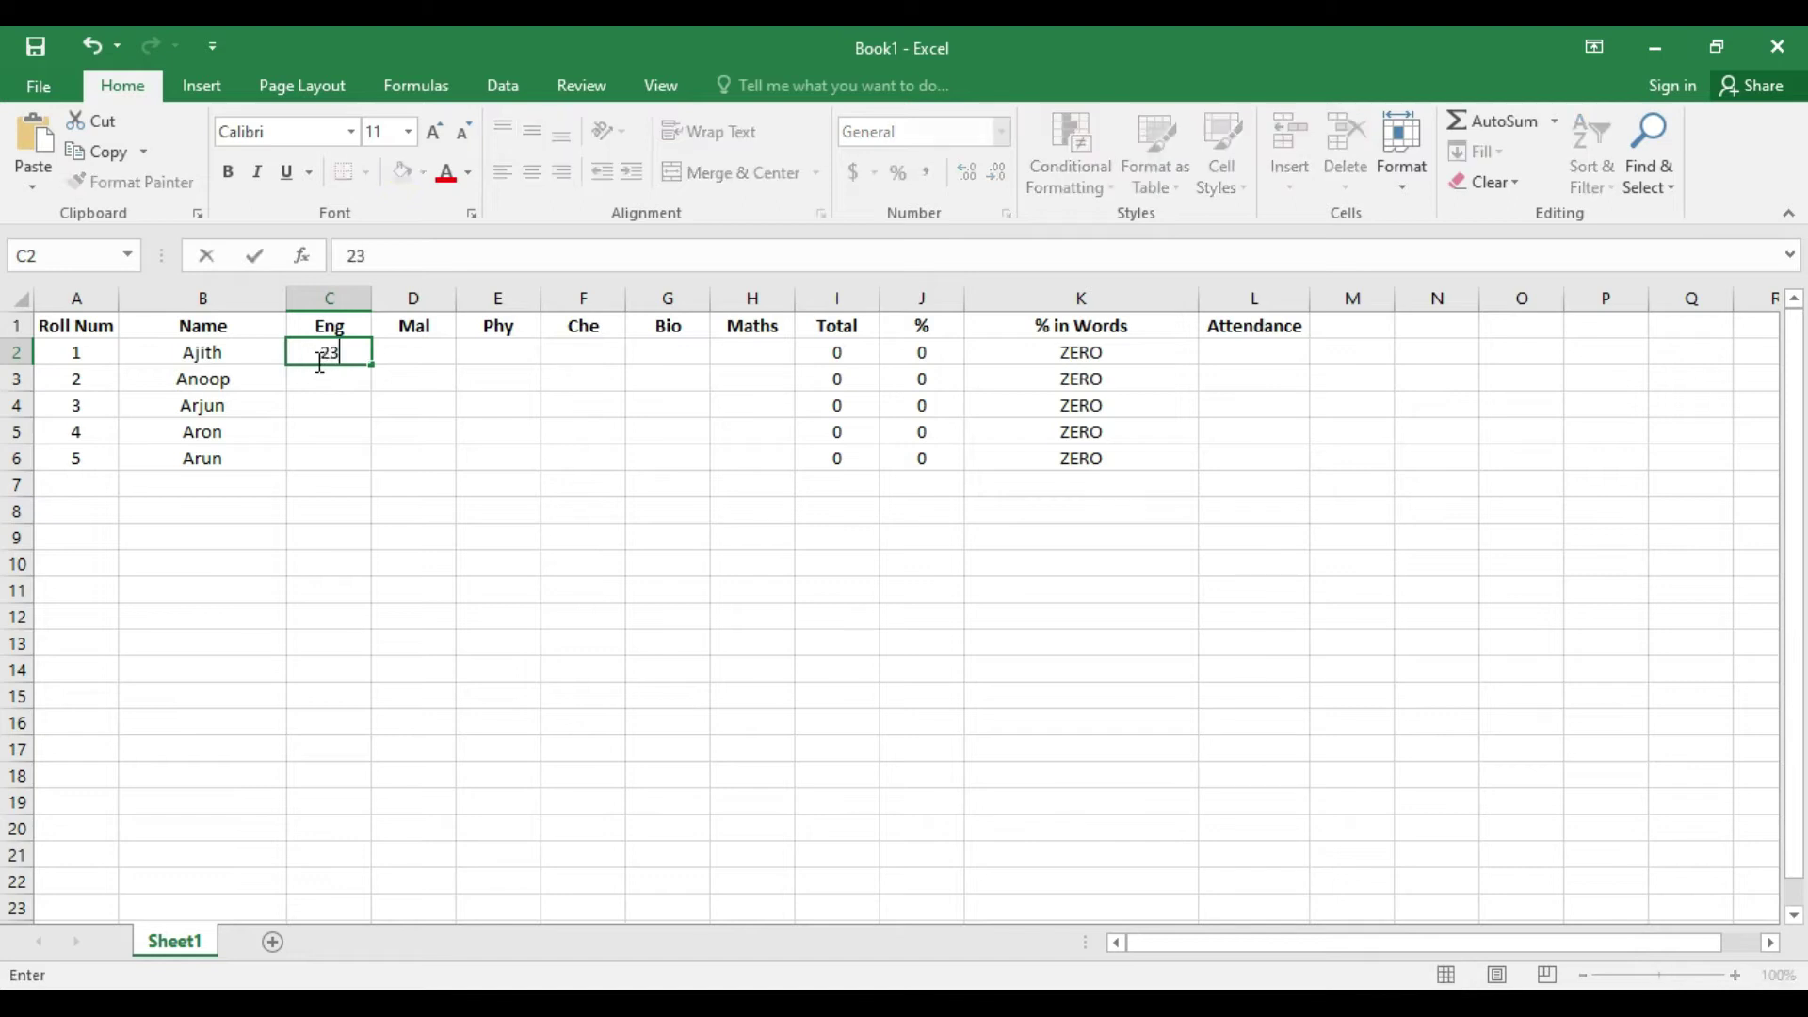
pyautogui.press('Return')
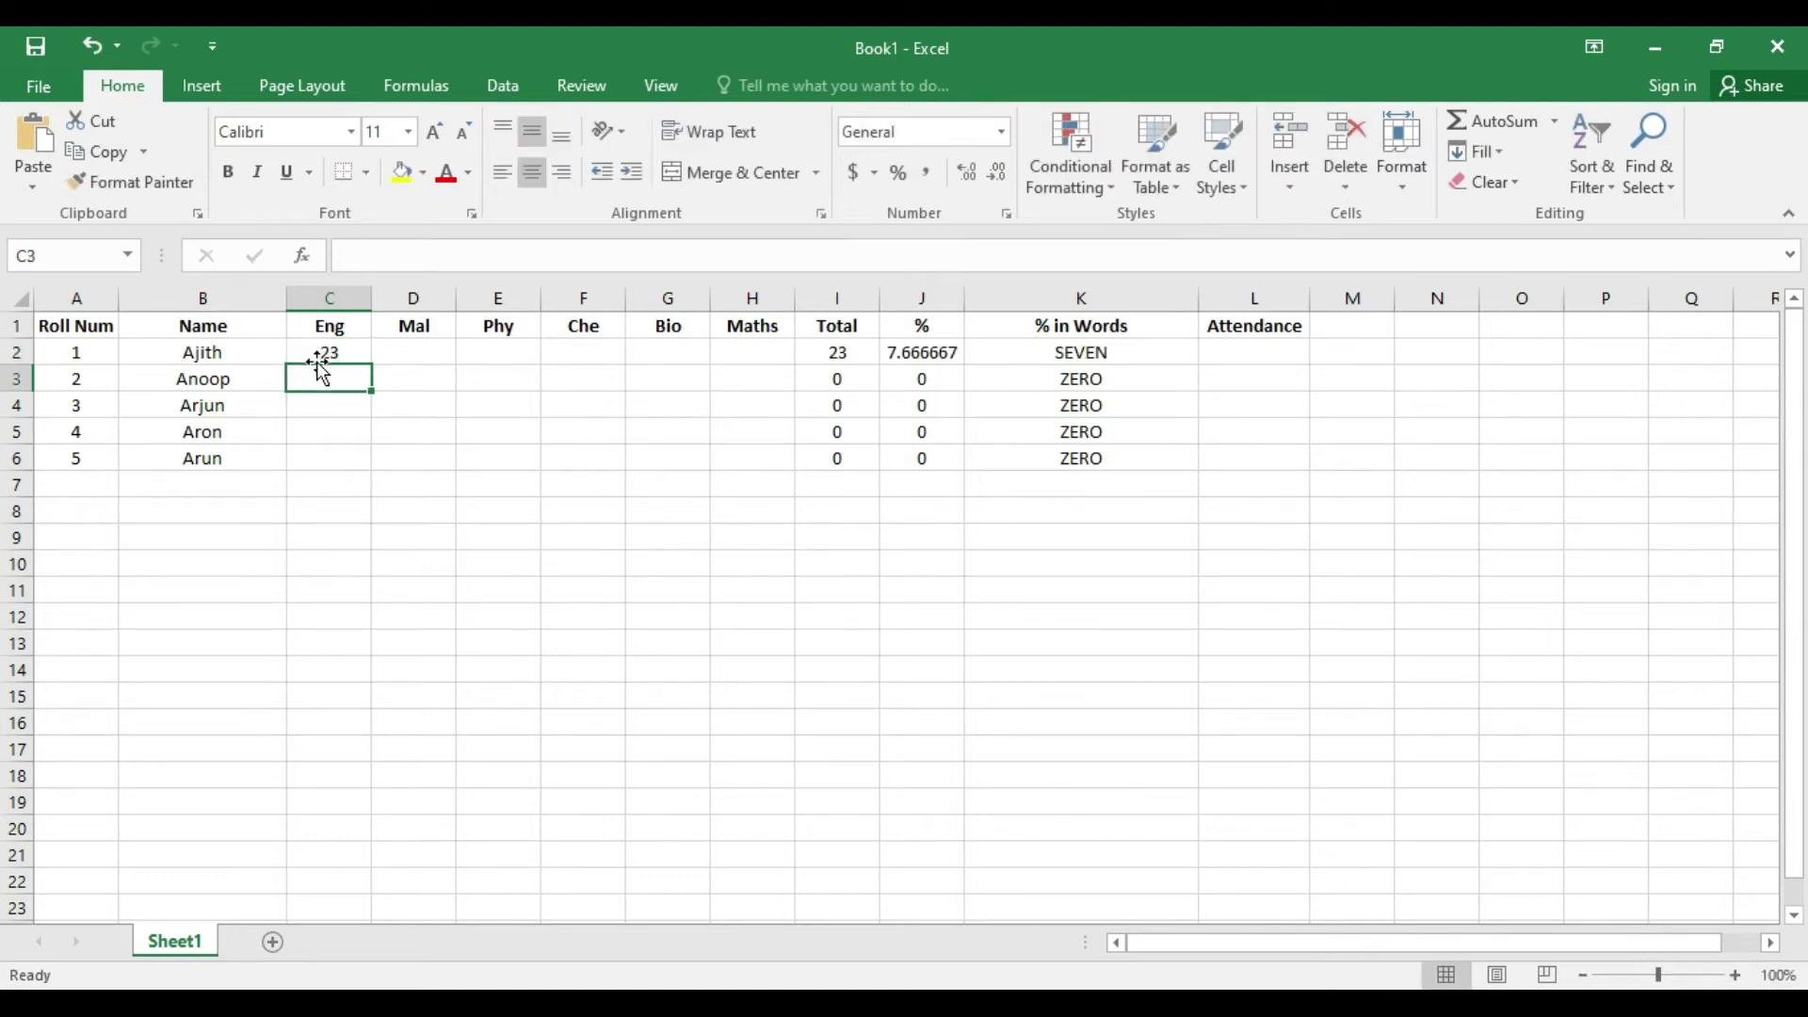
pyautogui.write('42')
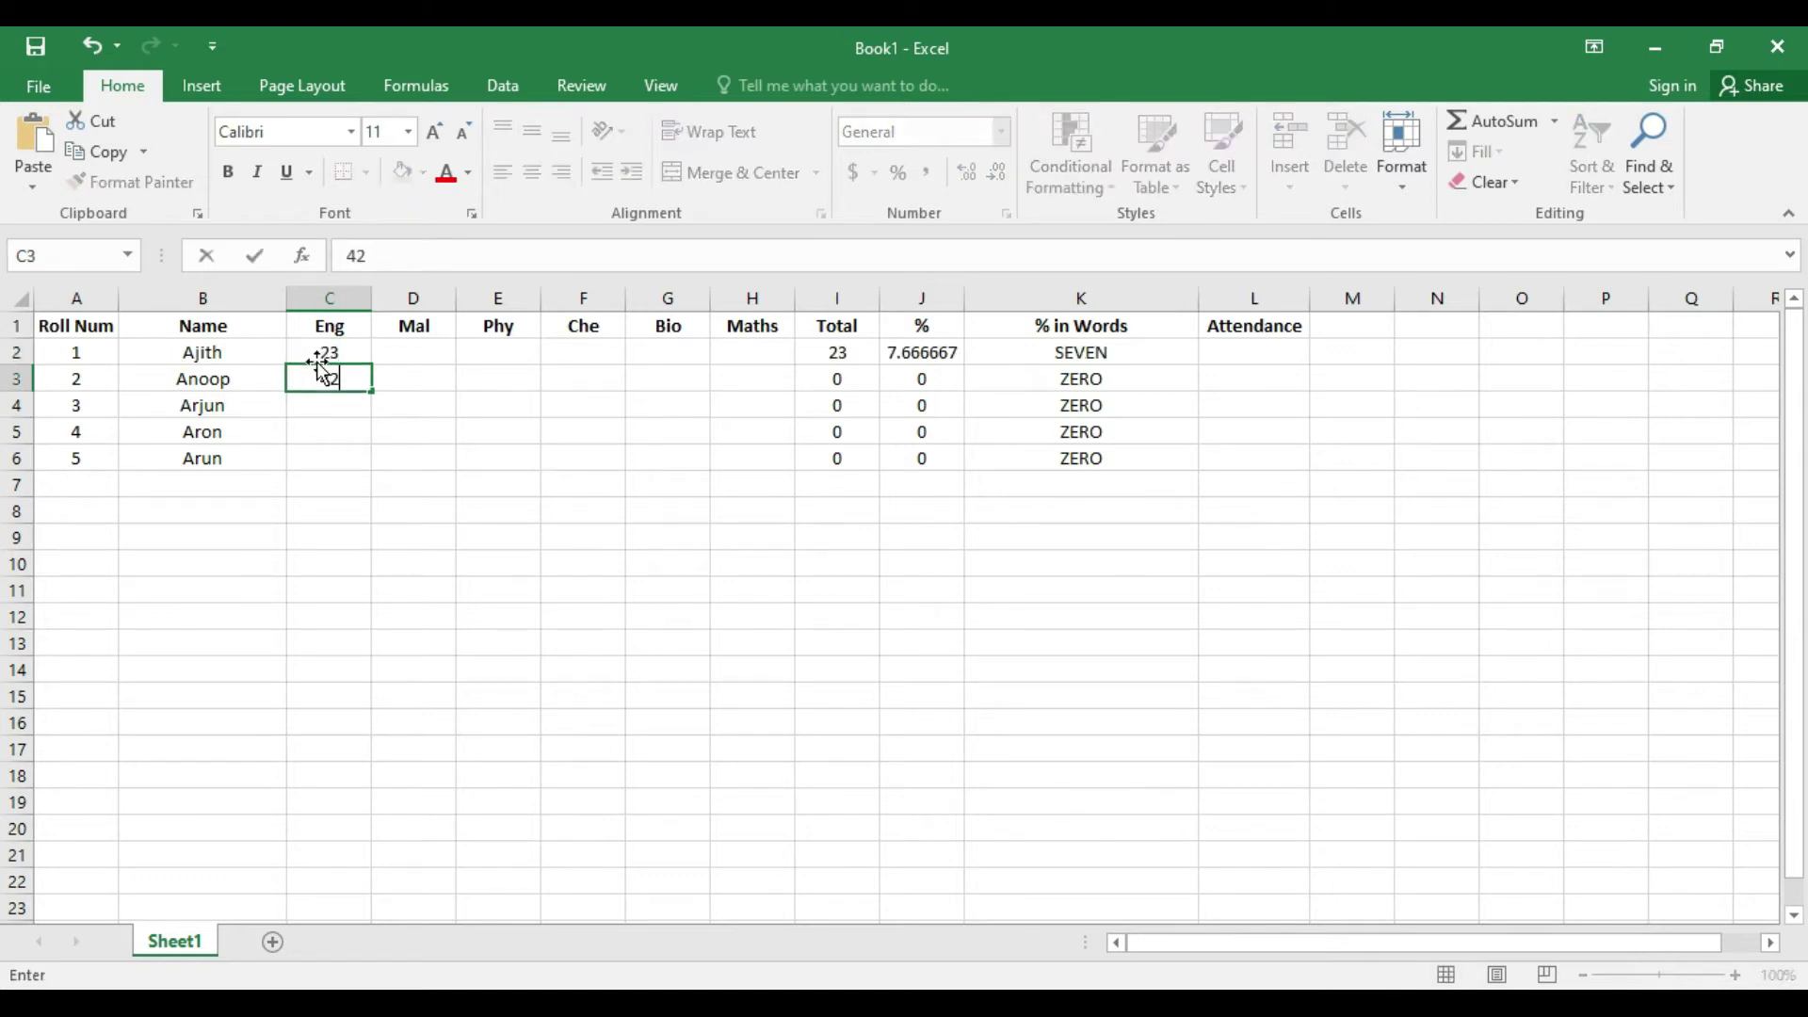
pyautogui.press('Return')
pyautogui.write('46')
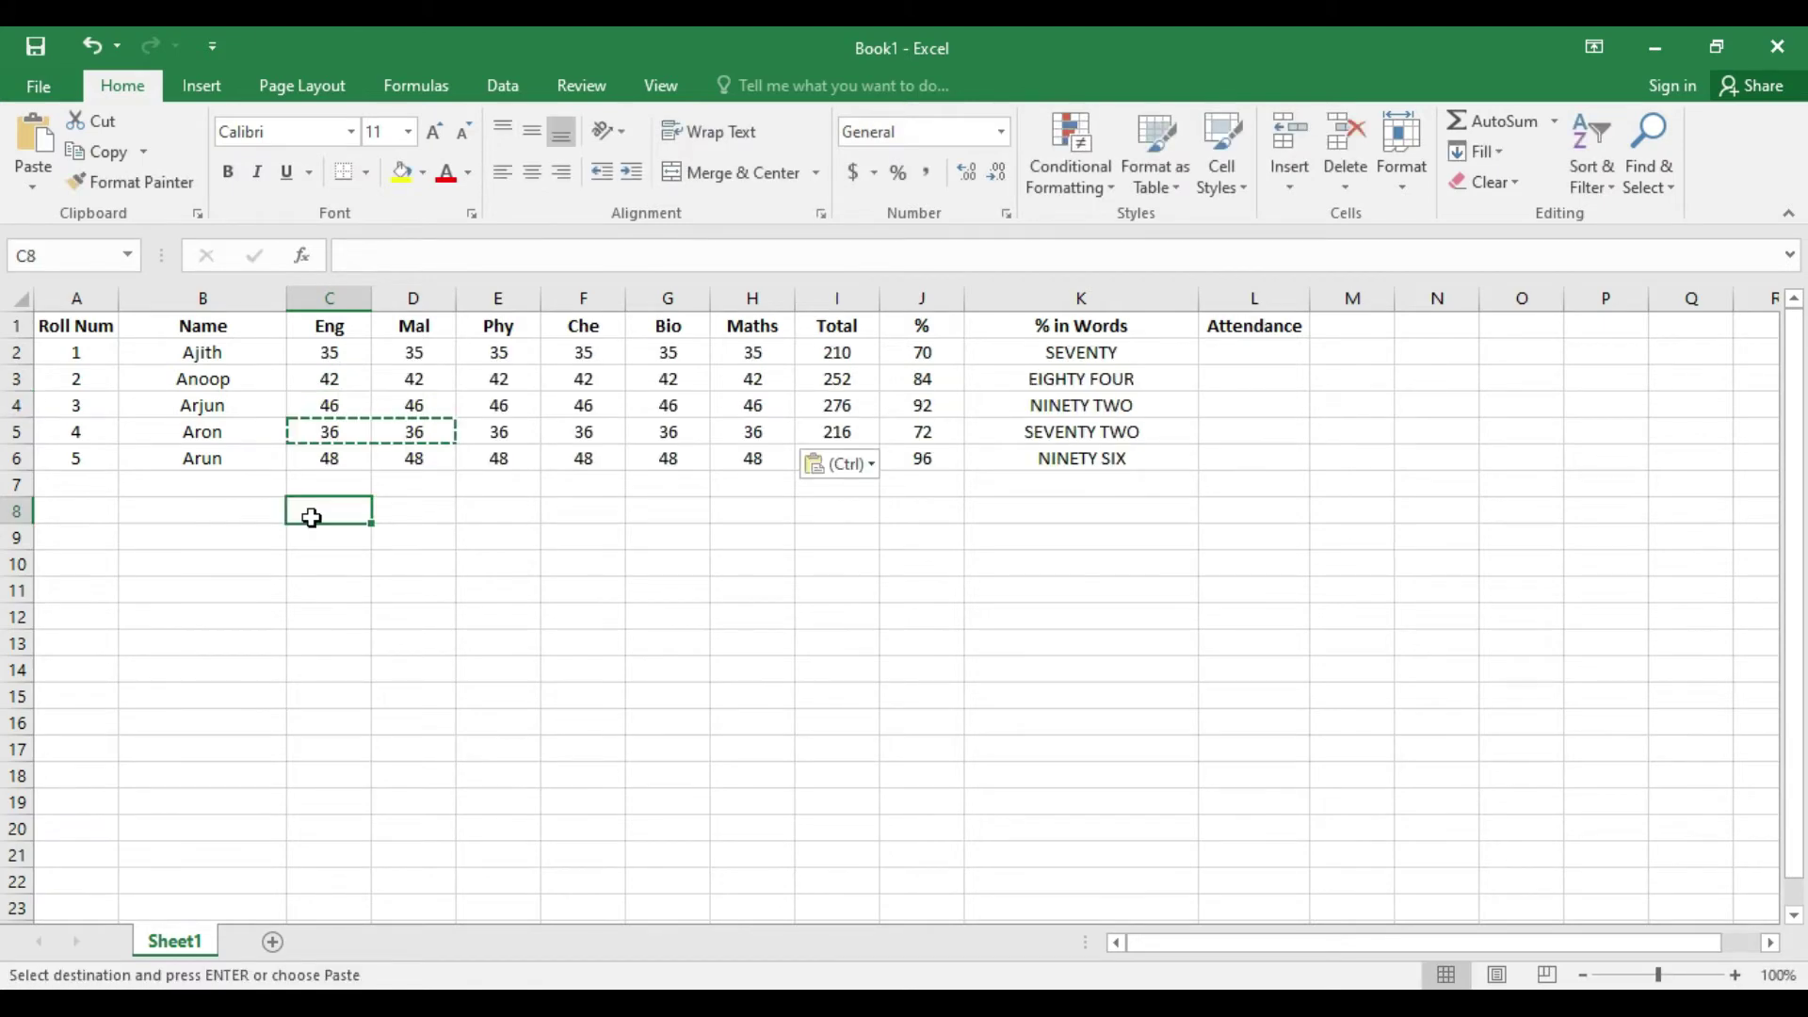
# - Inspect roll number 3's subject marks and the formulas in its Total, % and % in Words cells
pyautogui.click(271, 464)
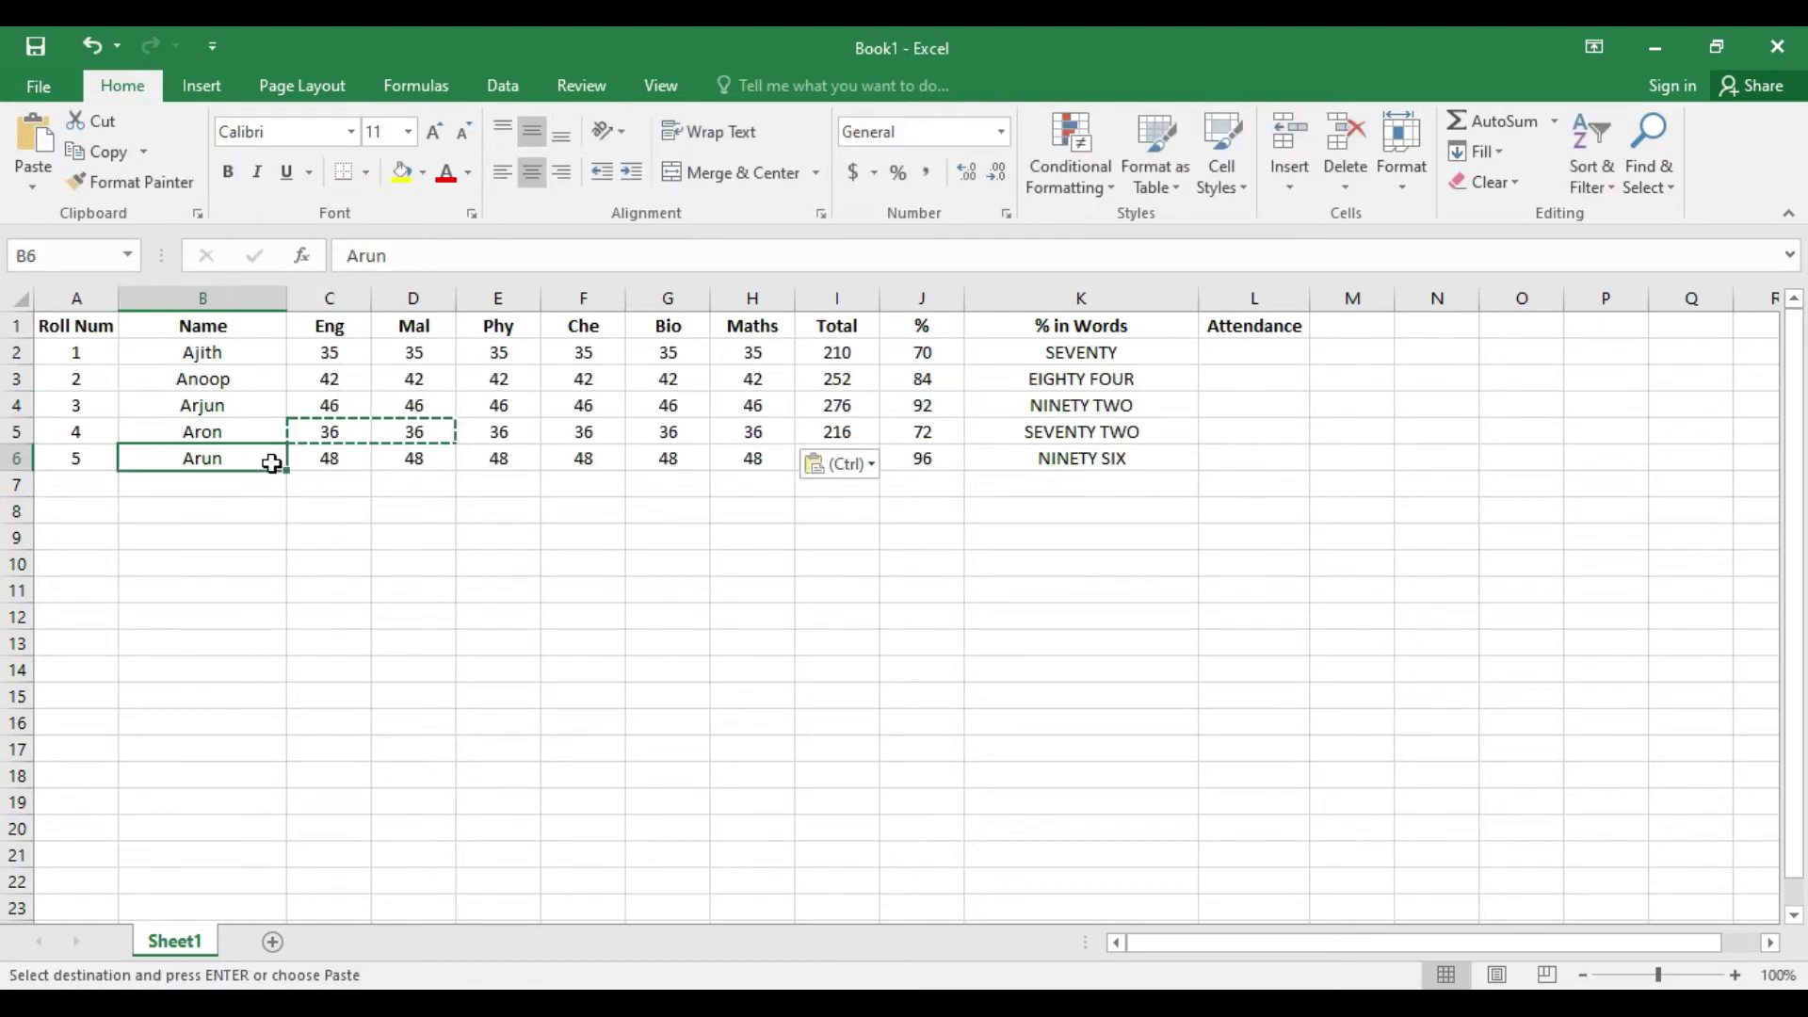
pyautogui.press('Right')
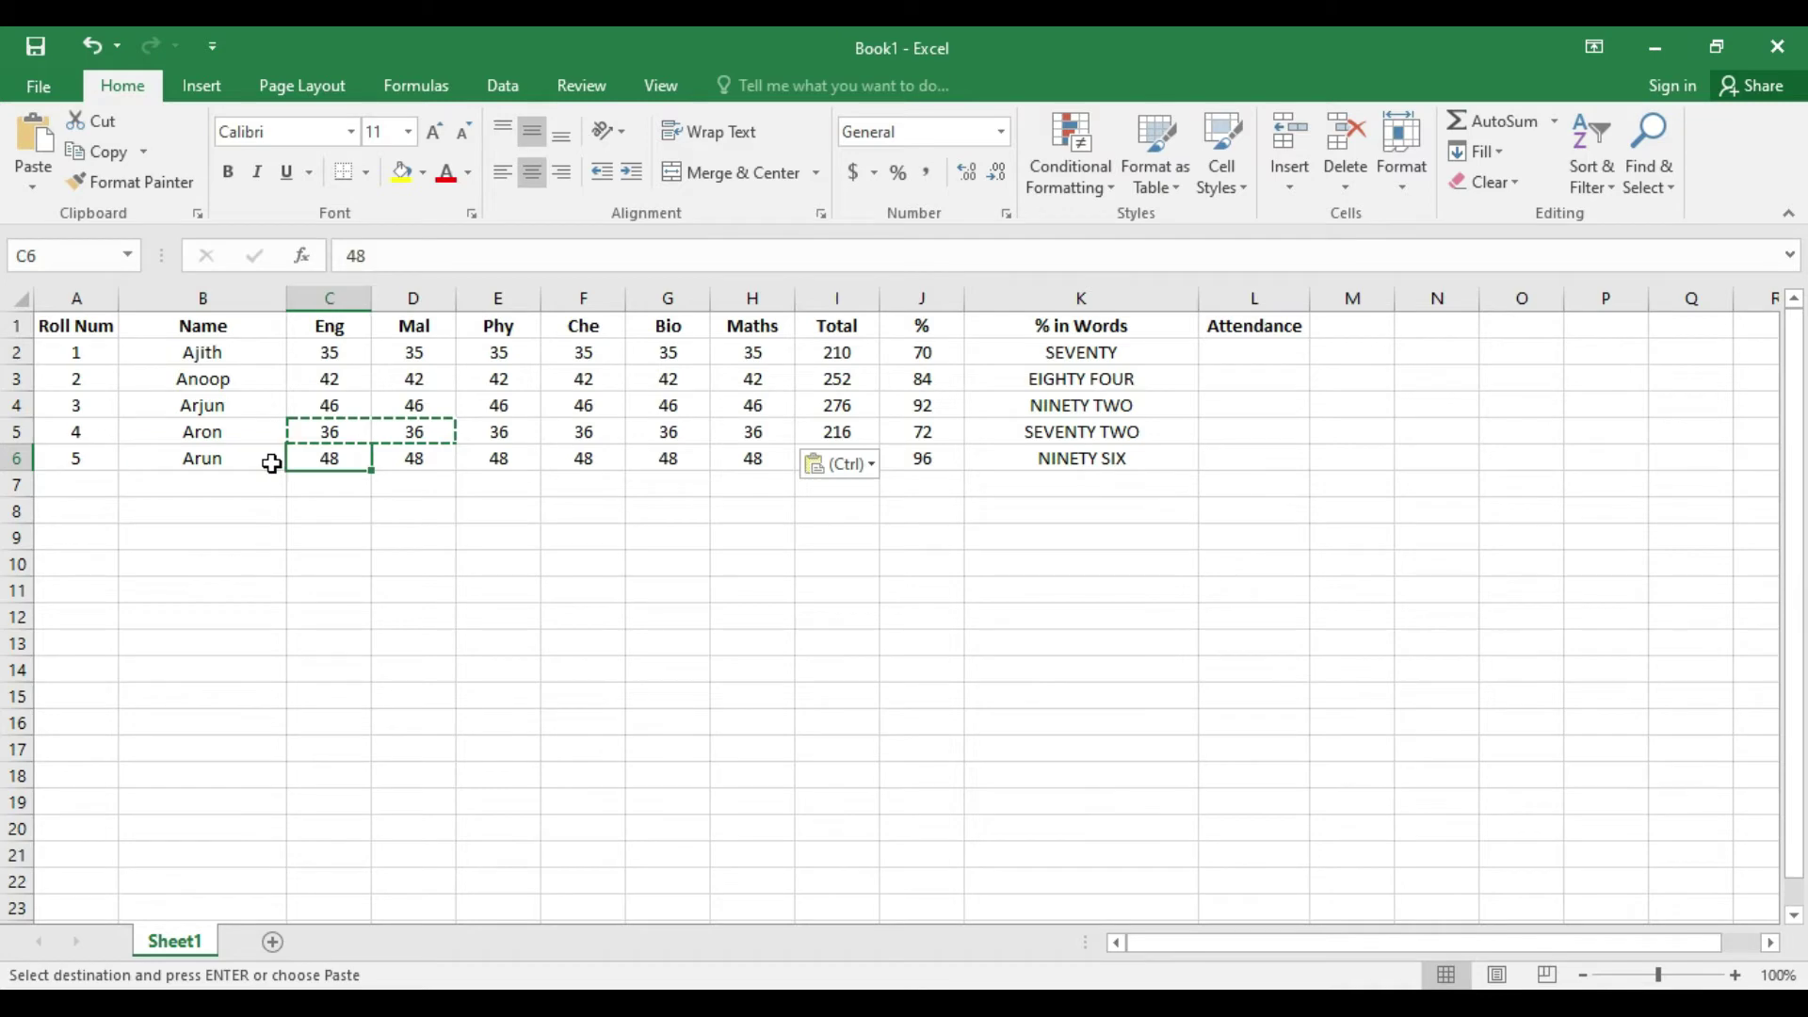
pyautogui.press('Up')
pyautogui.press('Up')
pyautogui.press('Right')
pyautogui.press('Right')
pyautogui.press('Right')
pyautogui.press('Right')
pyautogui.press('Right')
pyautogui.press('Right')
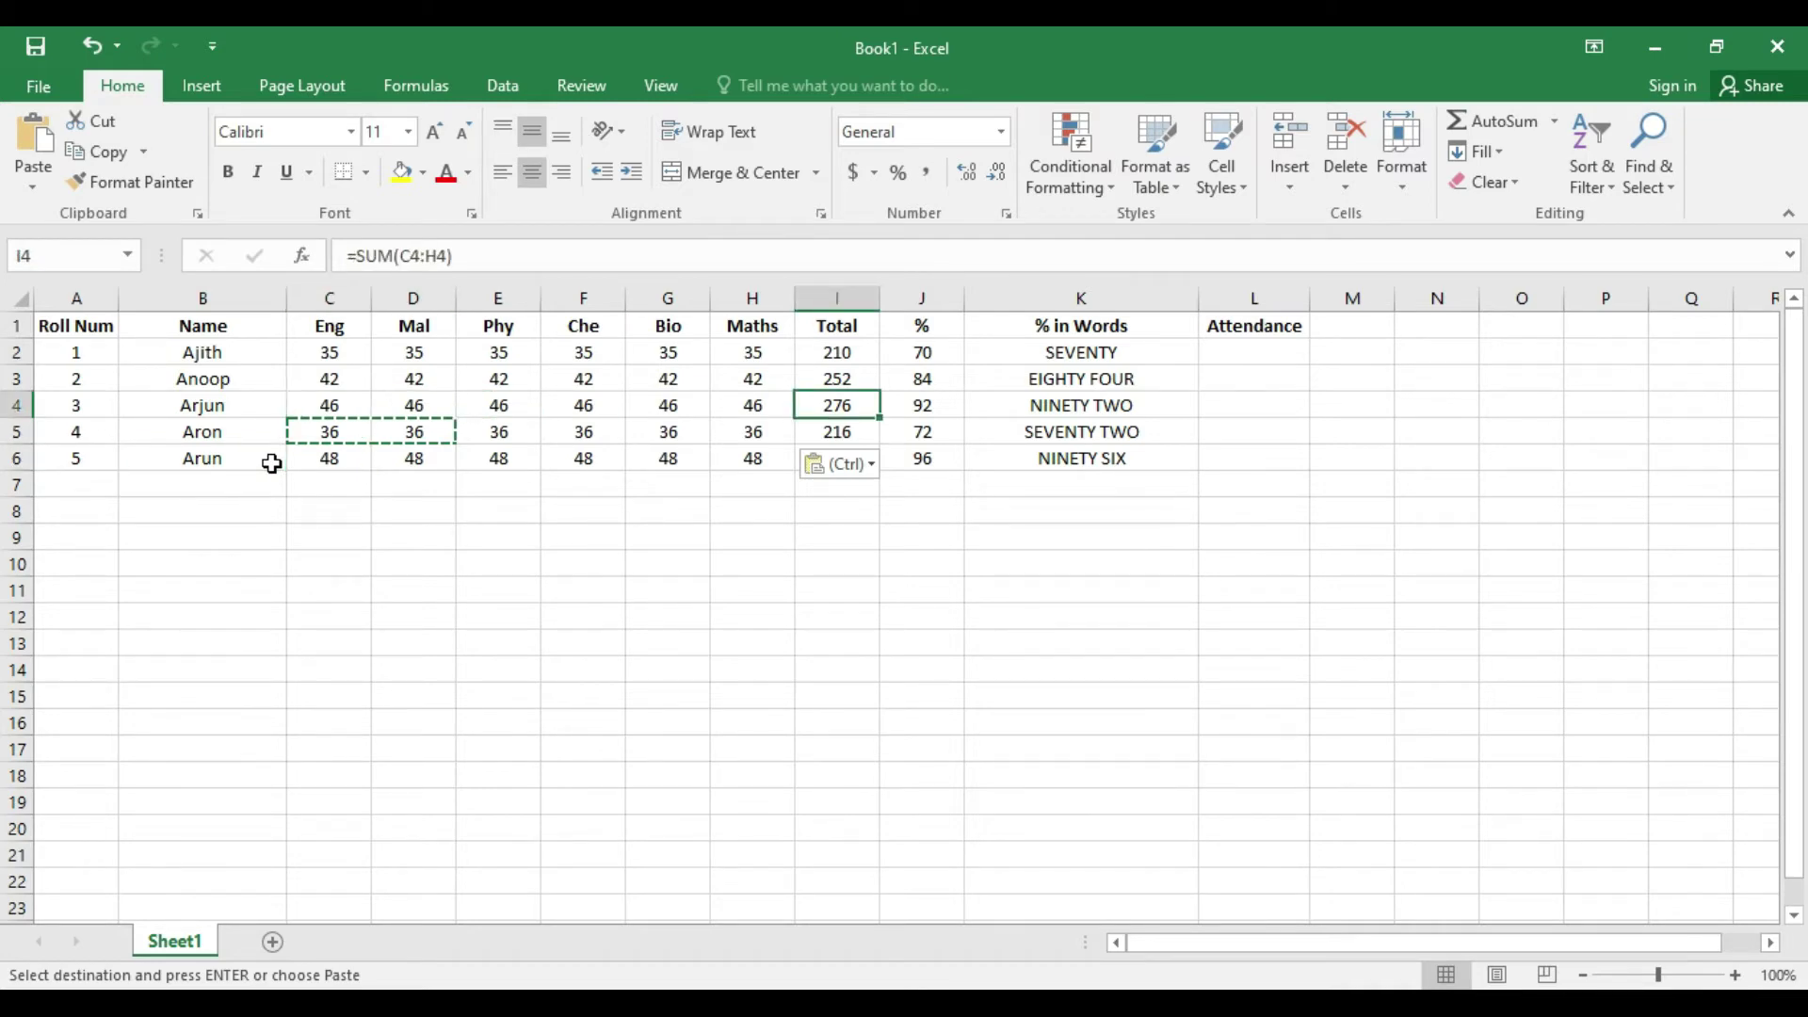
pyautogui.press('Left')
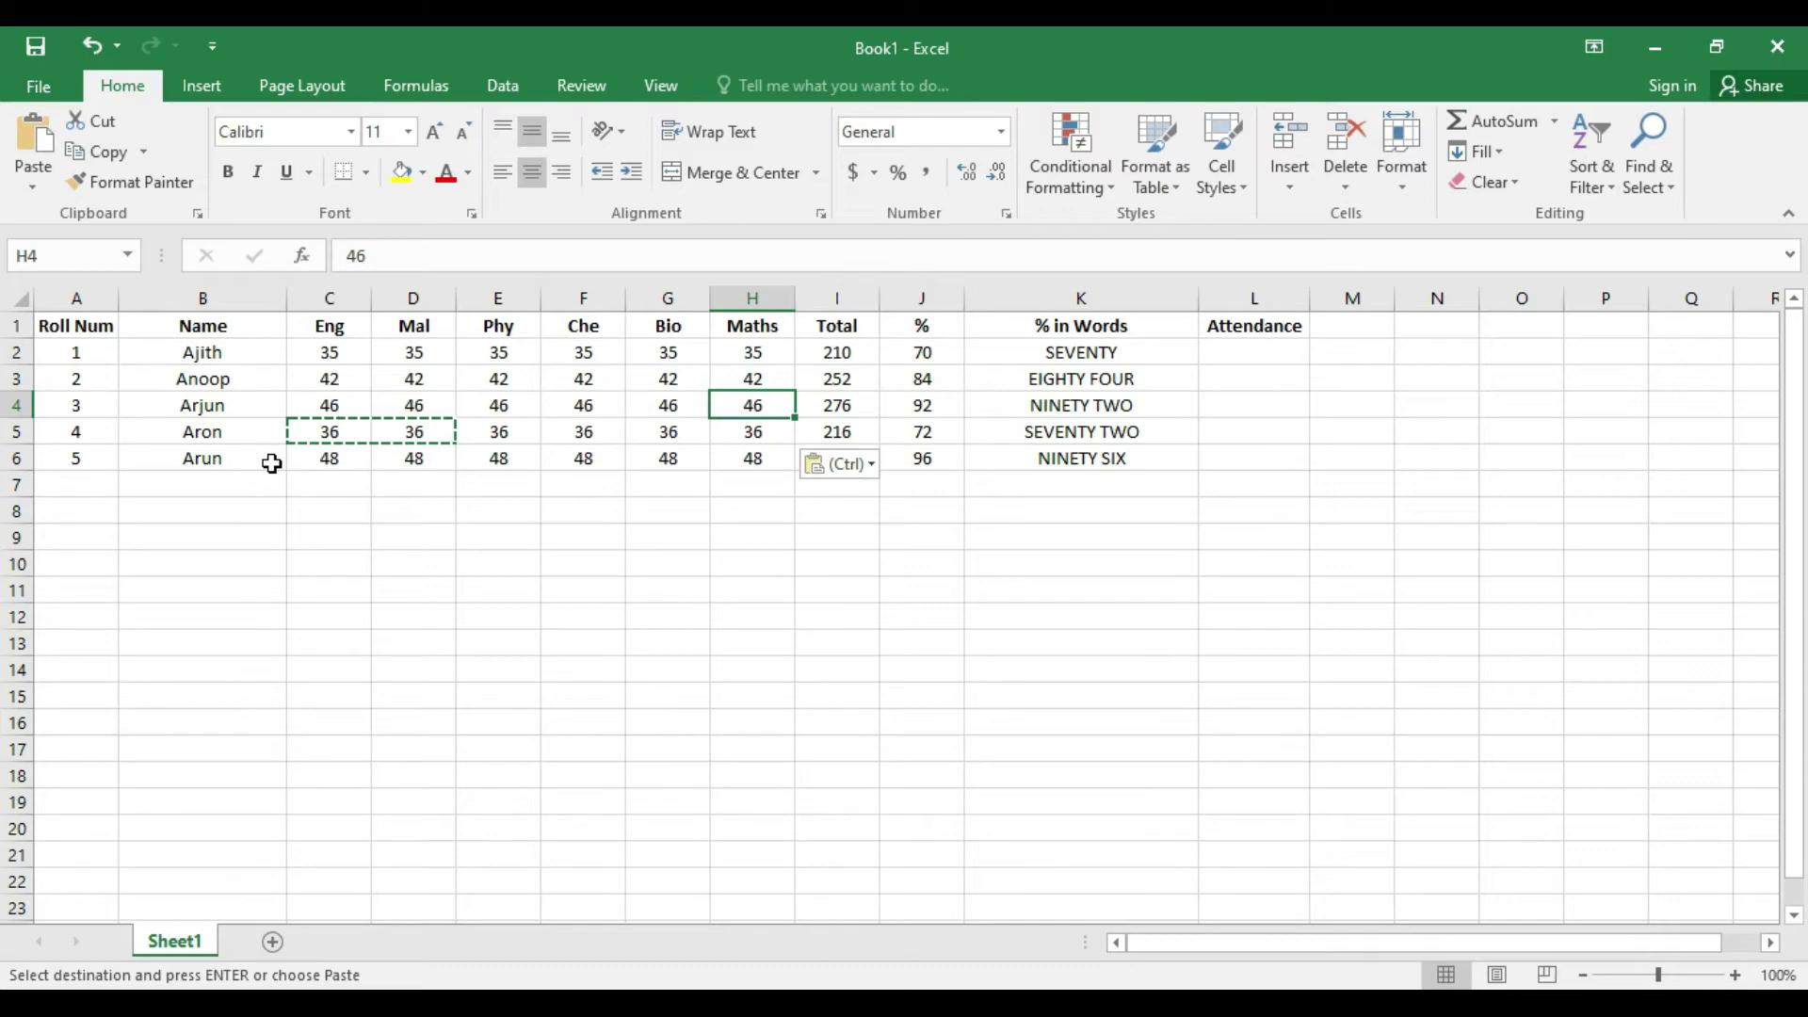
pyautogui.press('Right')
pyautogui.press('Right')
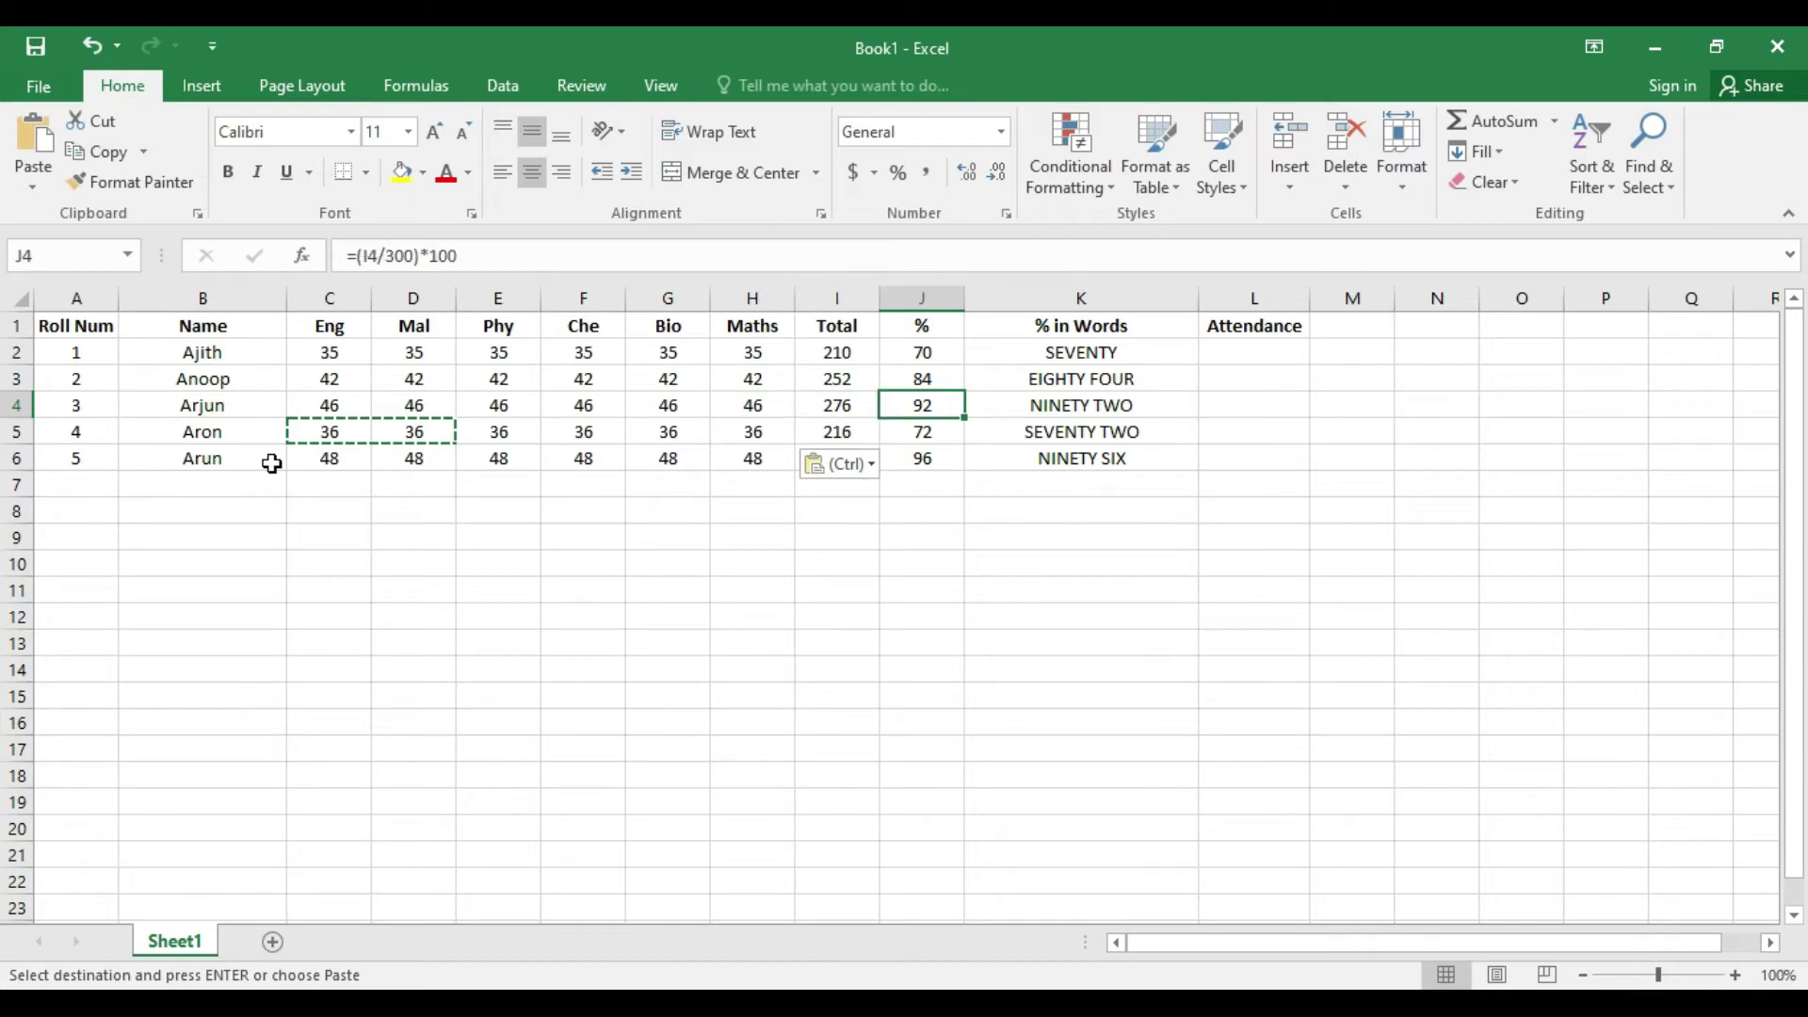
pyautogui.press('Right')
pyautogui.press('Right')
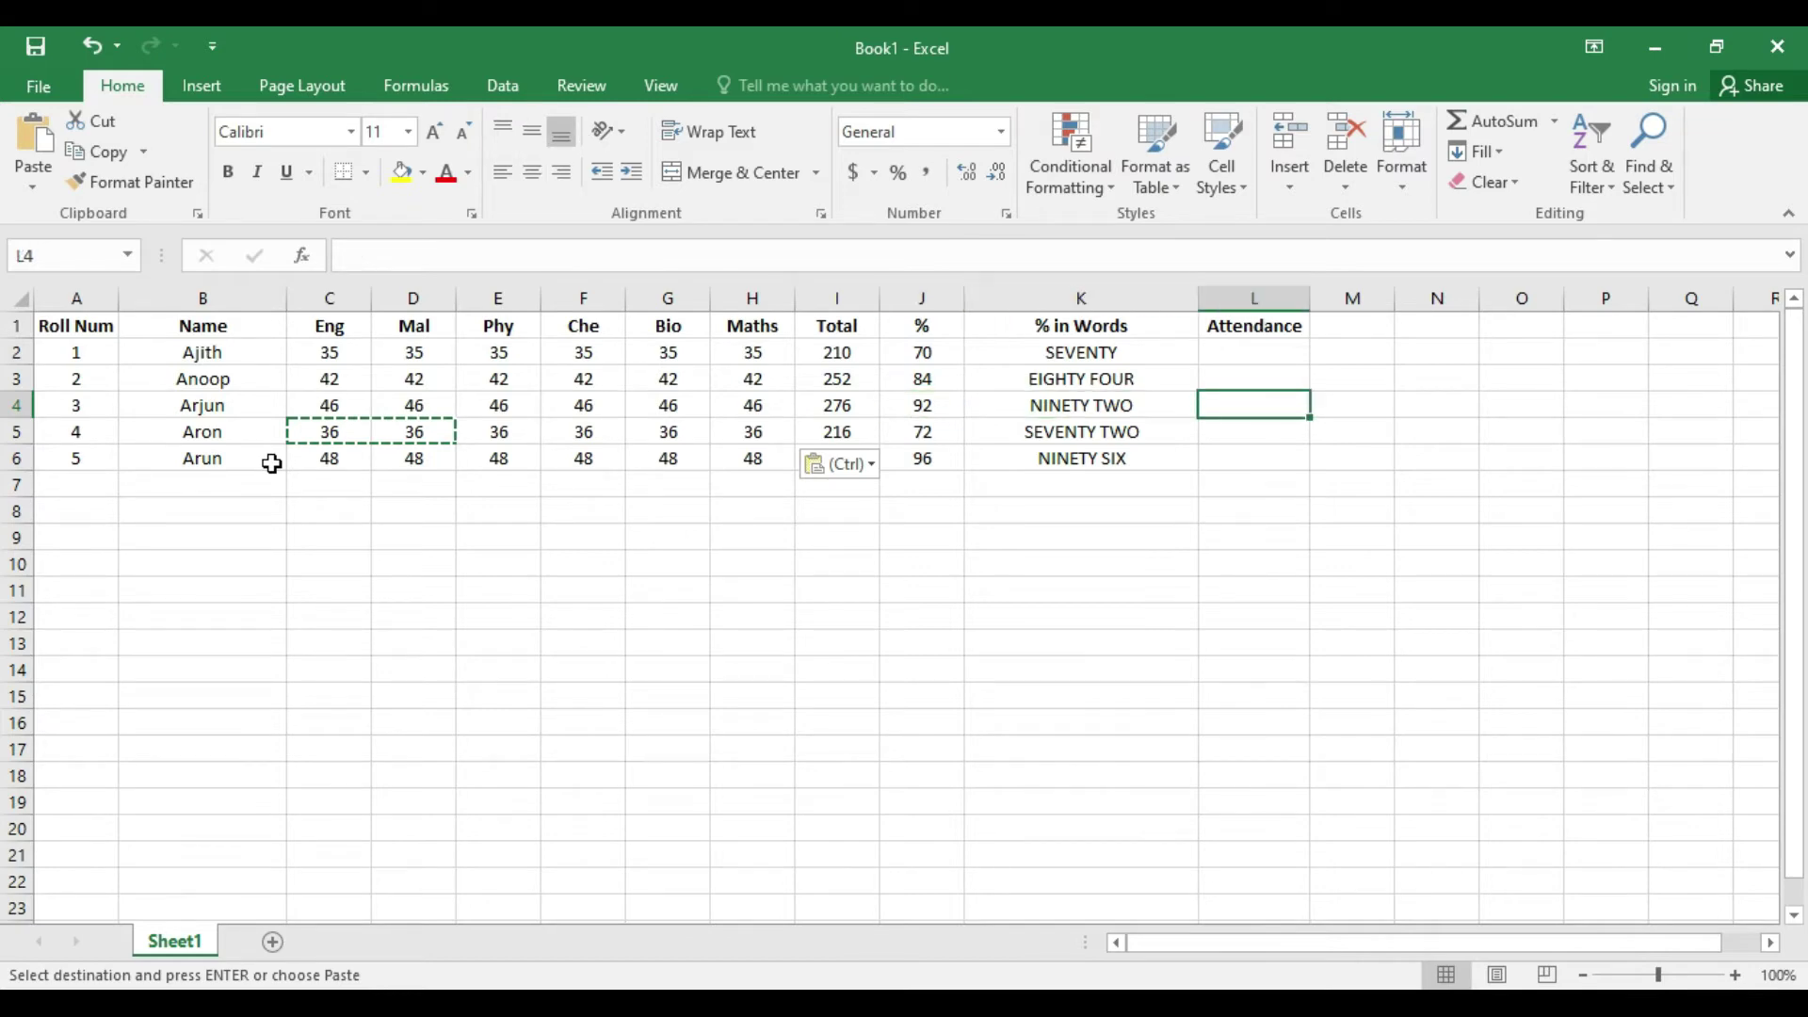
pyautogui.press('Left')
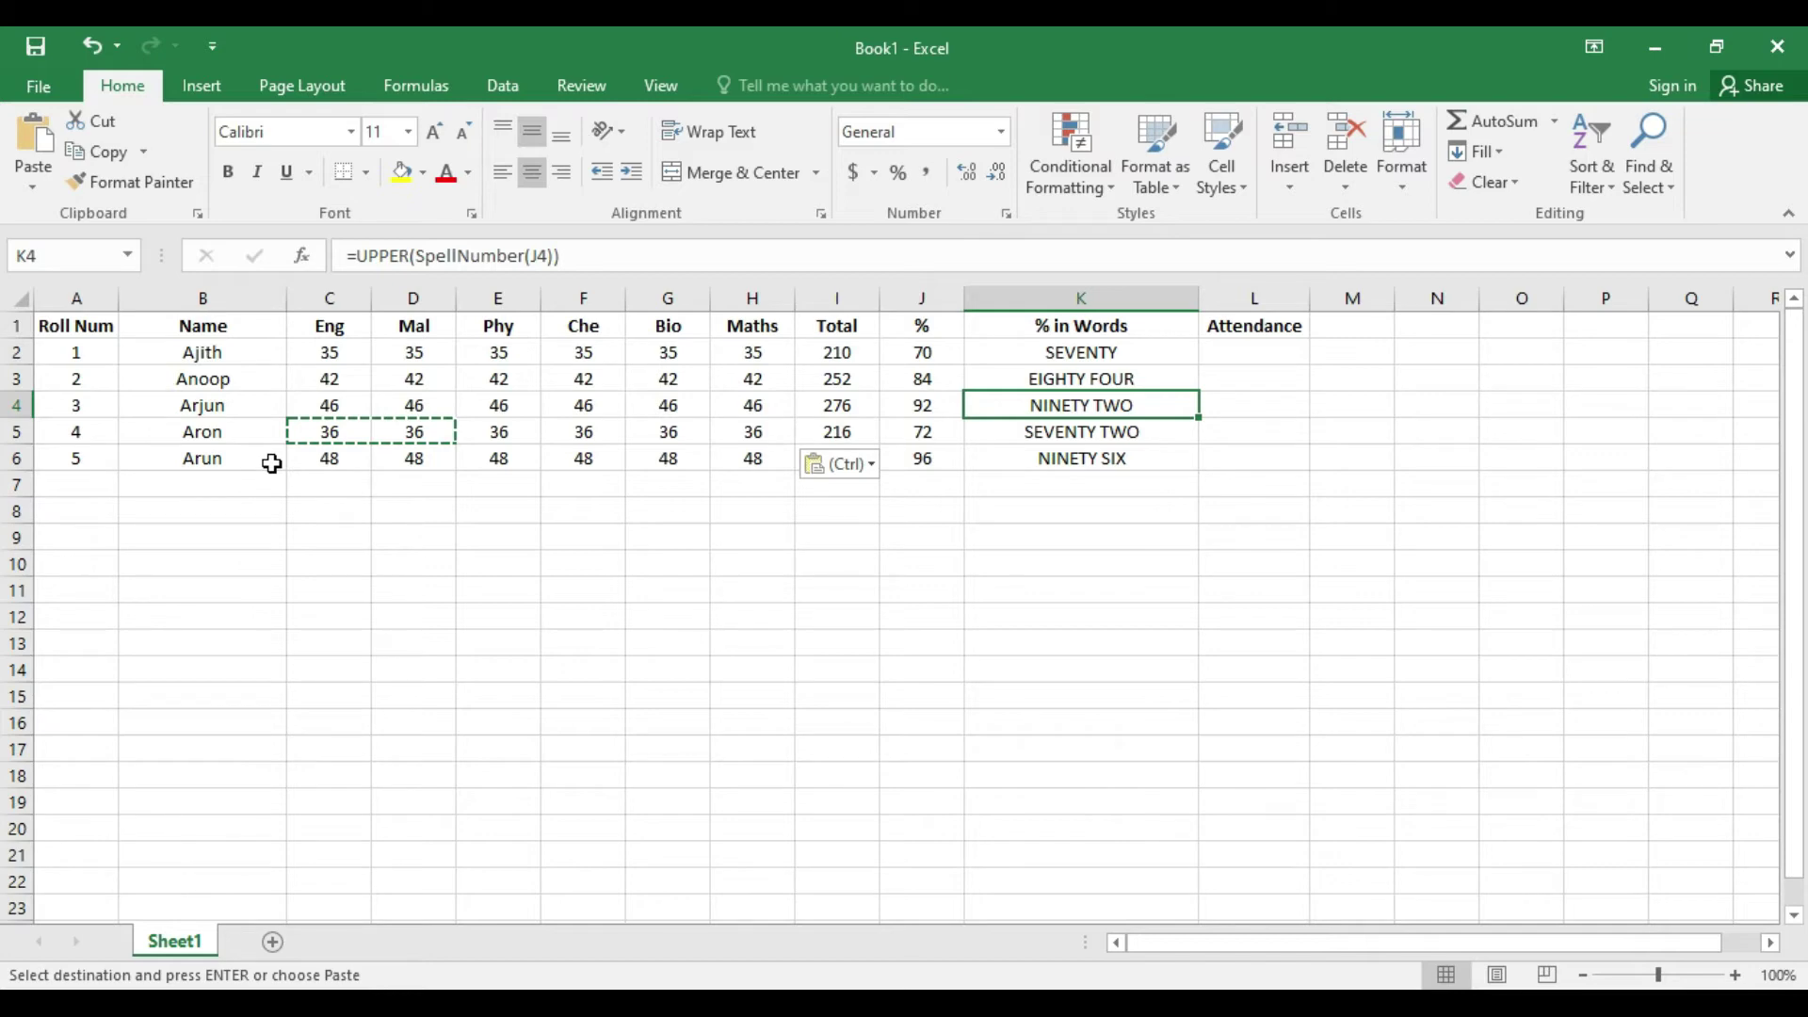
pyautogui.press('Left')
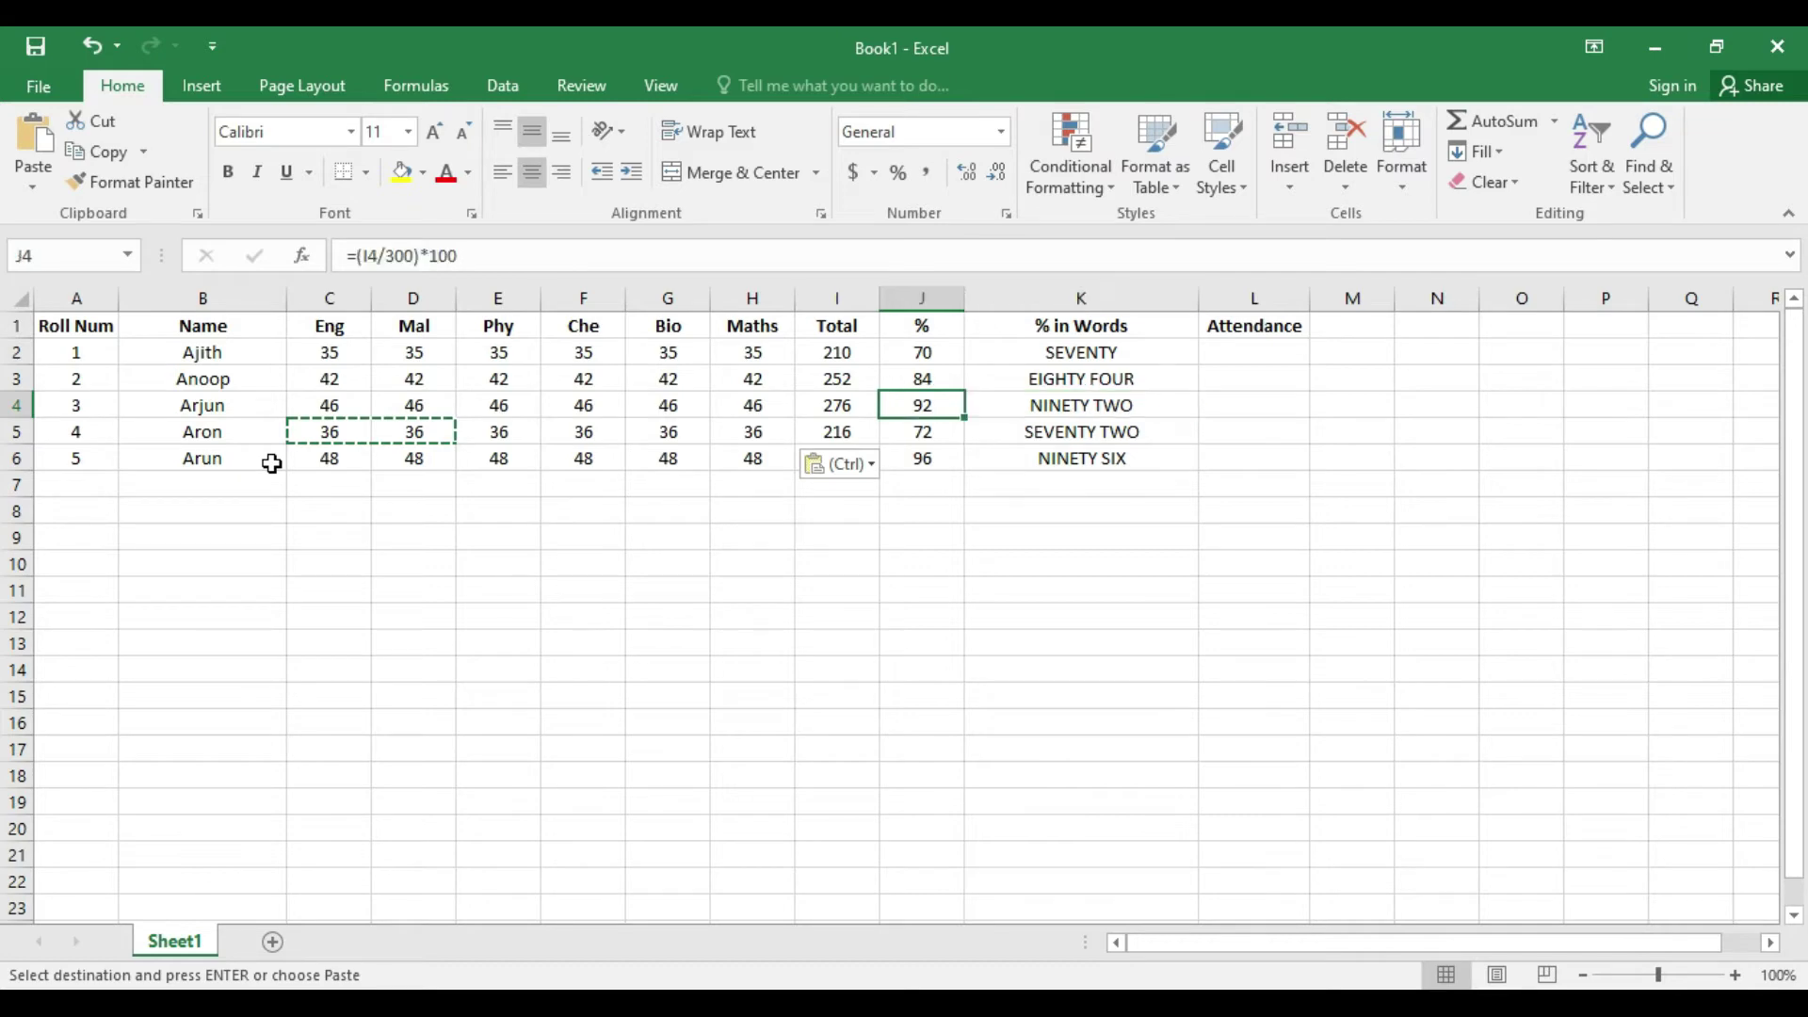
# - Fill the Attendance column for roll numbers 1 to 5 with 80, 89, 96, 92 and 86
pyautogui.press('Right')
pyautogui.press('Right')
pyautogui.press('Up')
pyautogui.press('Up')
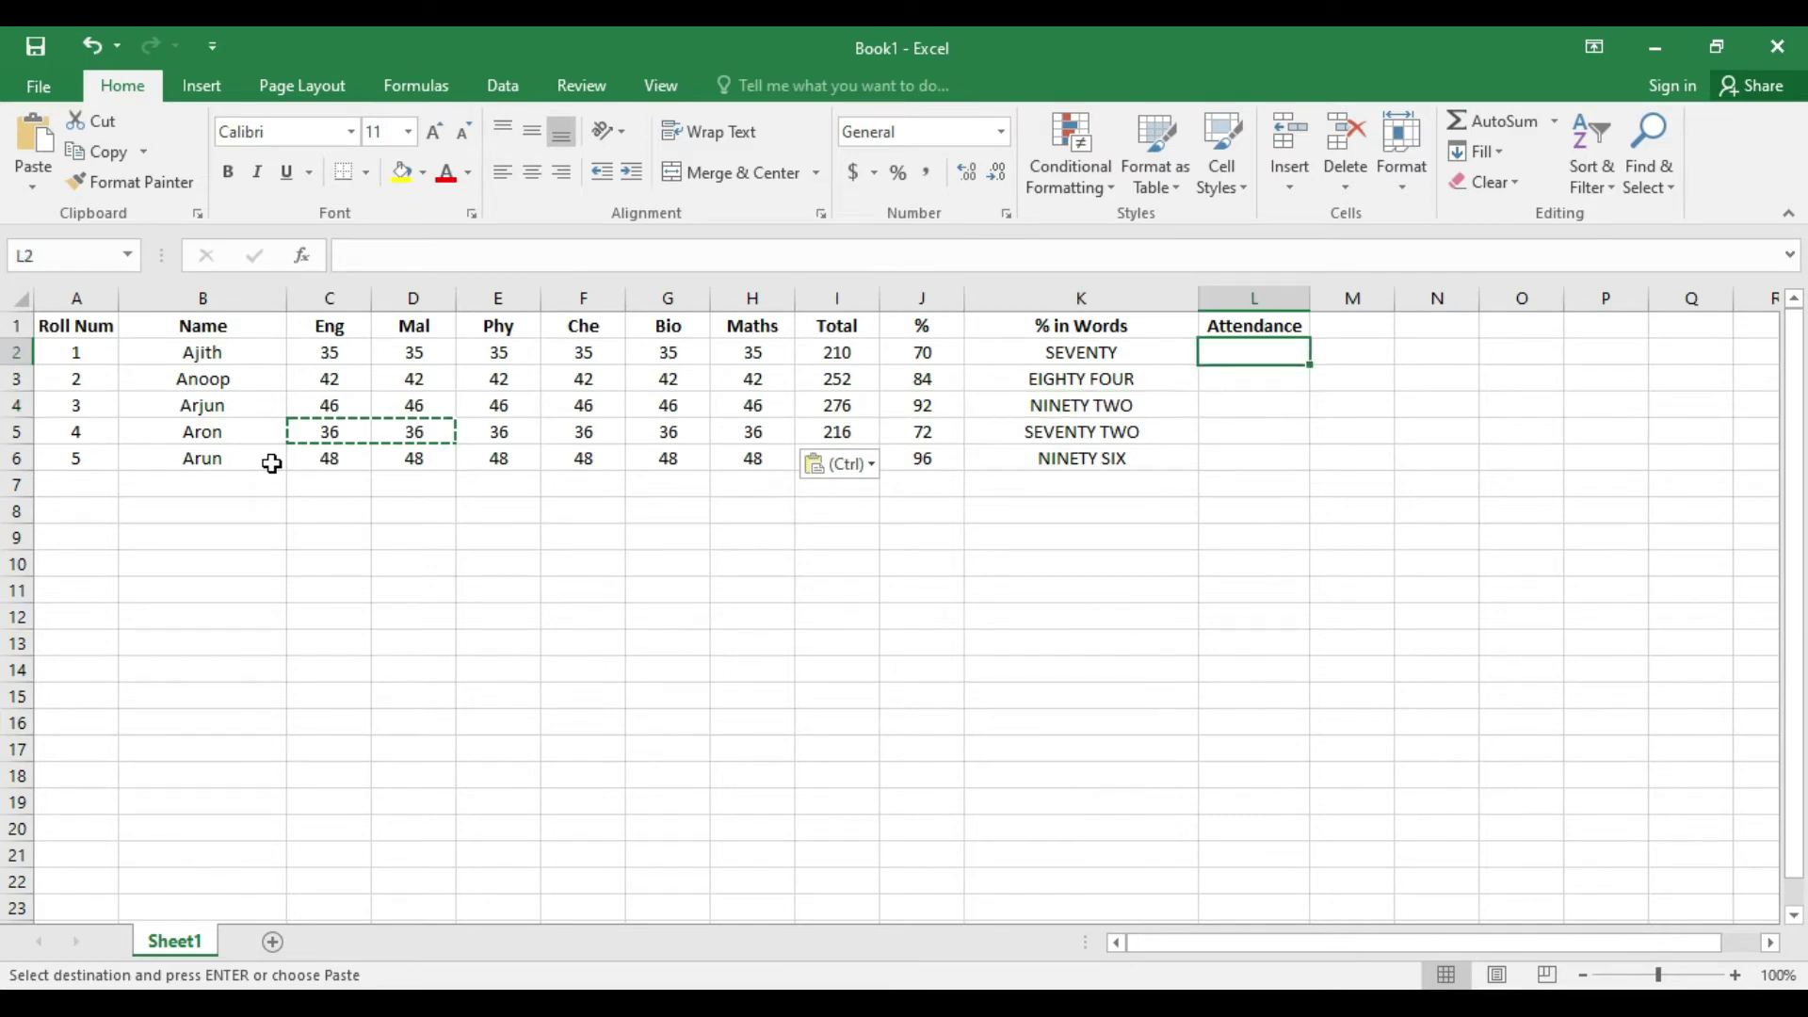
pyautogui.press('Escape')
pyautogui.write('55')
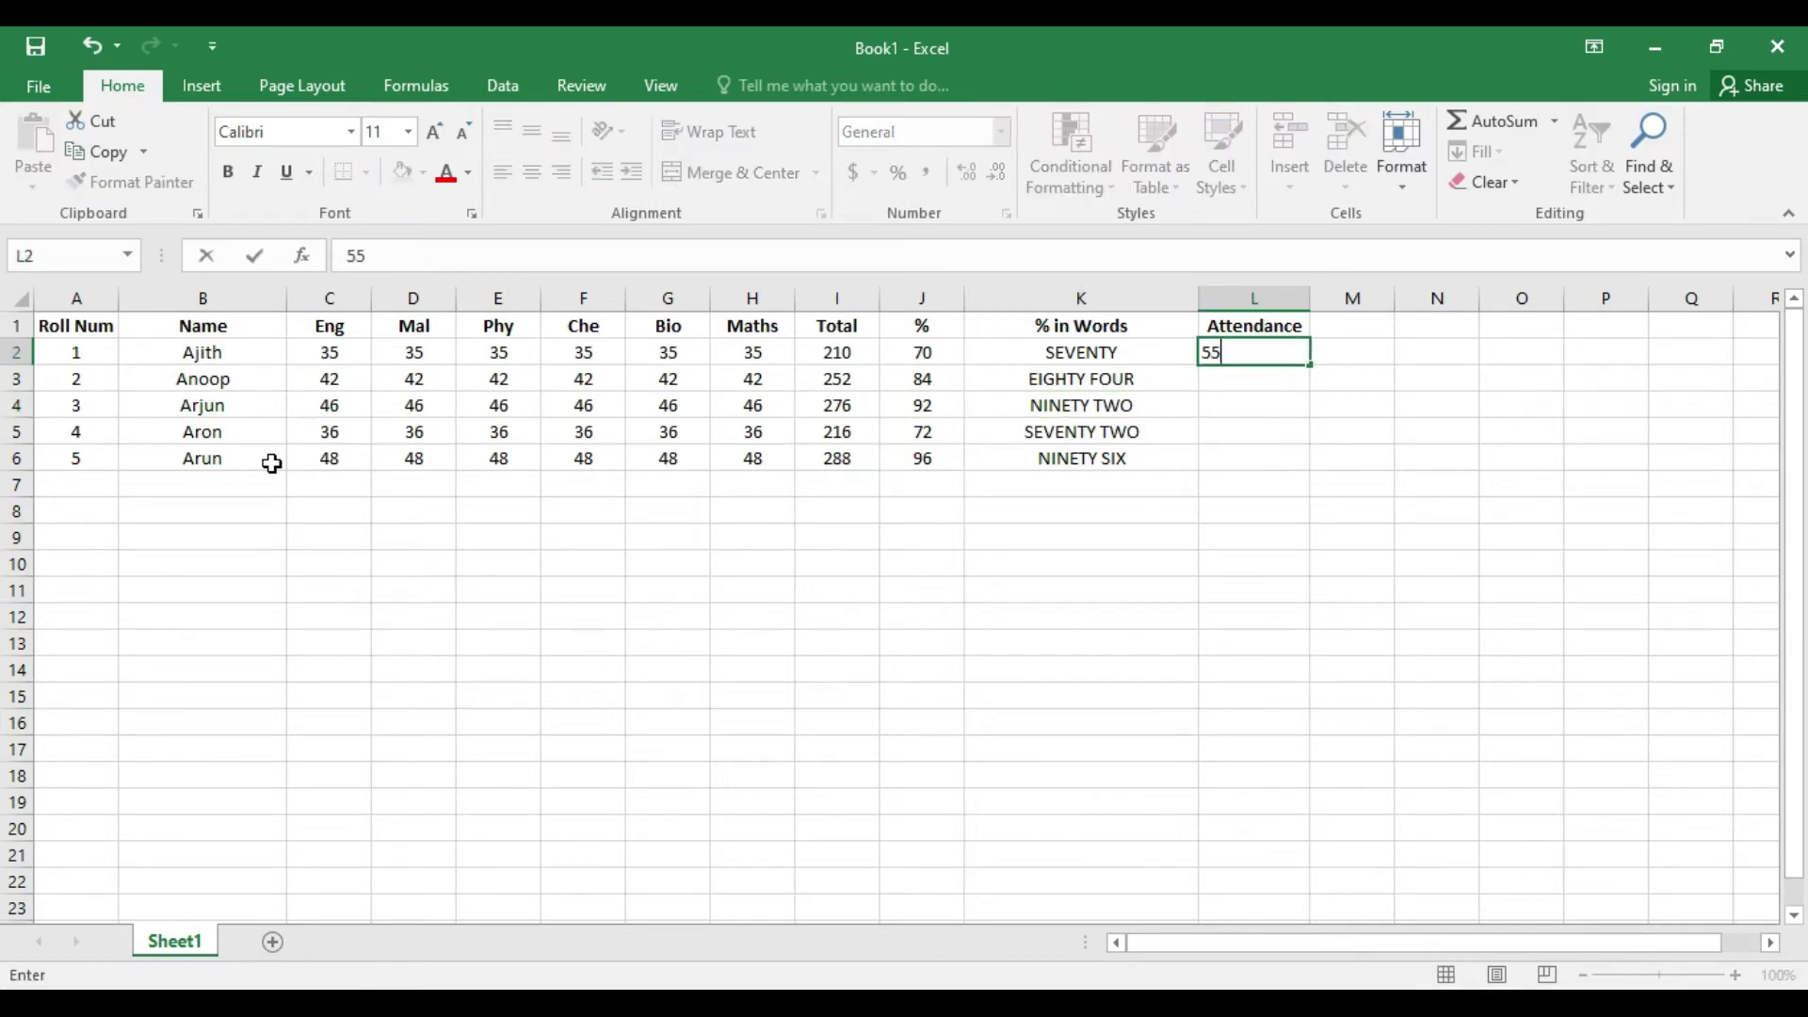
pyautogui.press('BackSpace')
pyautogui.press('BackSpace')
pyautogui.write('80')
pyautogui.press('Return')
pyautogui.write('89')
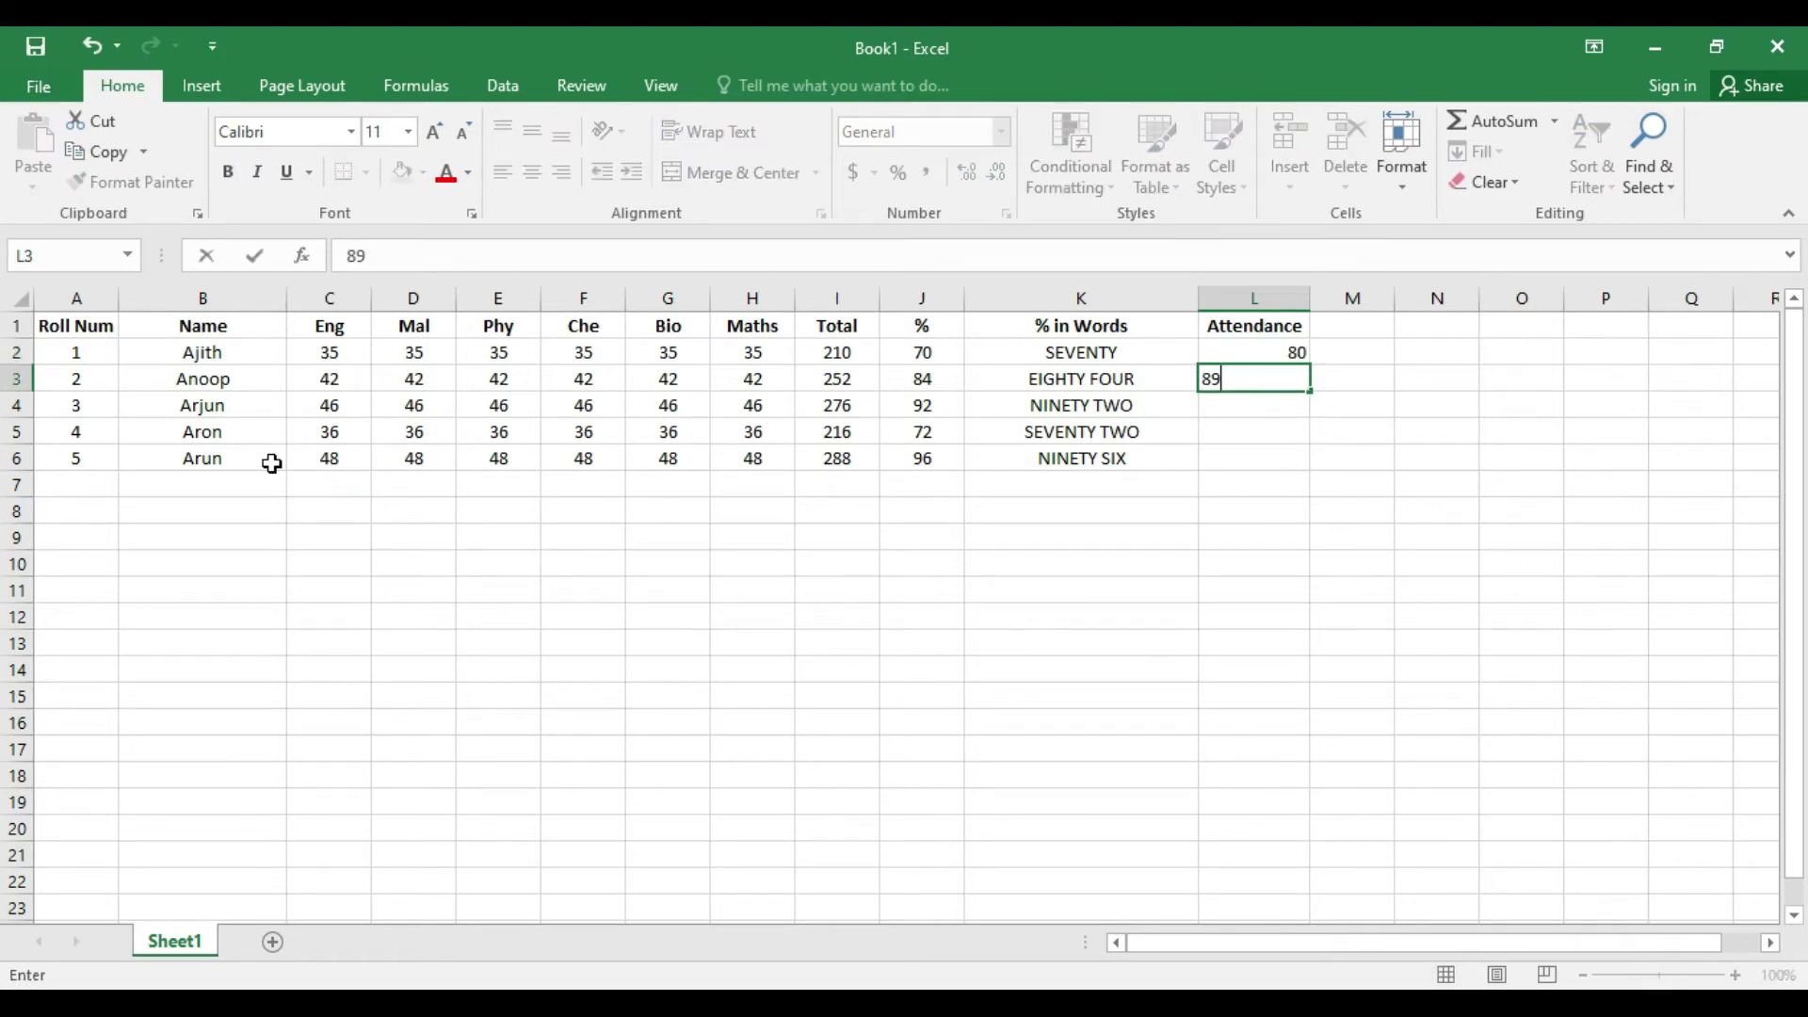
pyautogui.press('Return')
pyautogui.write('96')
pyautogui.press('Return')
pyautogui.write('92')
pyautogui.press('Return')
pyautogui.write('86')
# - Center the Attendance values in L2:L6 horizontally
pyautogui.press('Up')
pyautogui.press('Up')
pyautogui.press('Up')
pyautogui.press('Up')
pyautogui.press('Up')
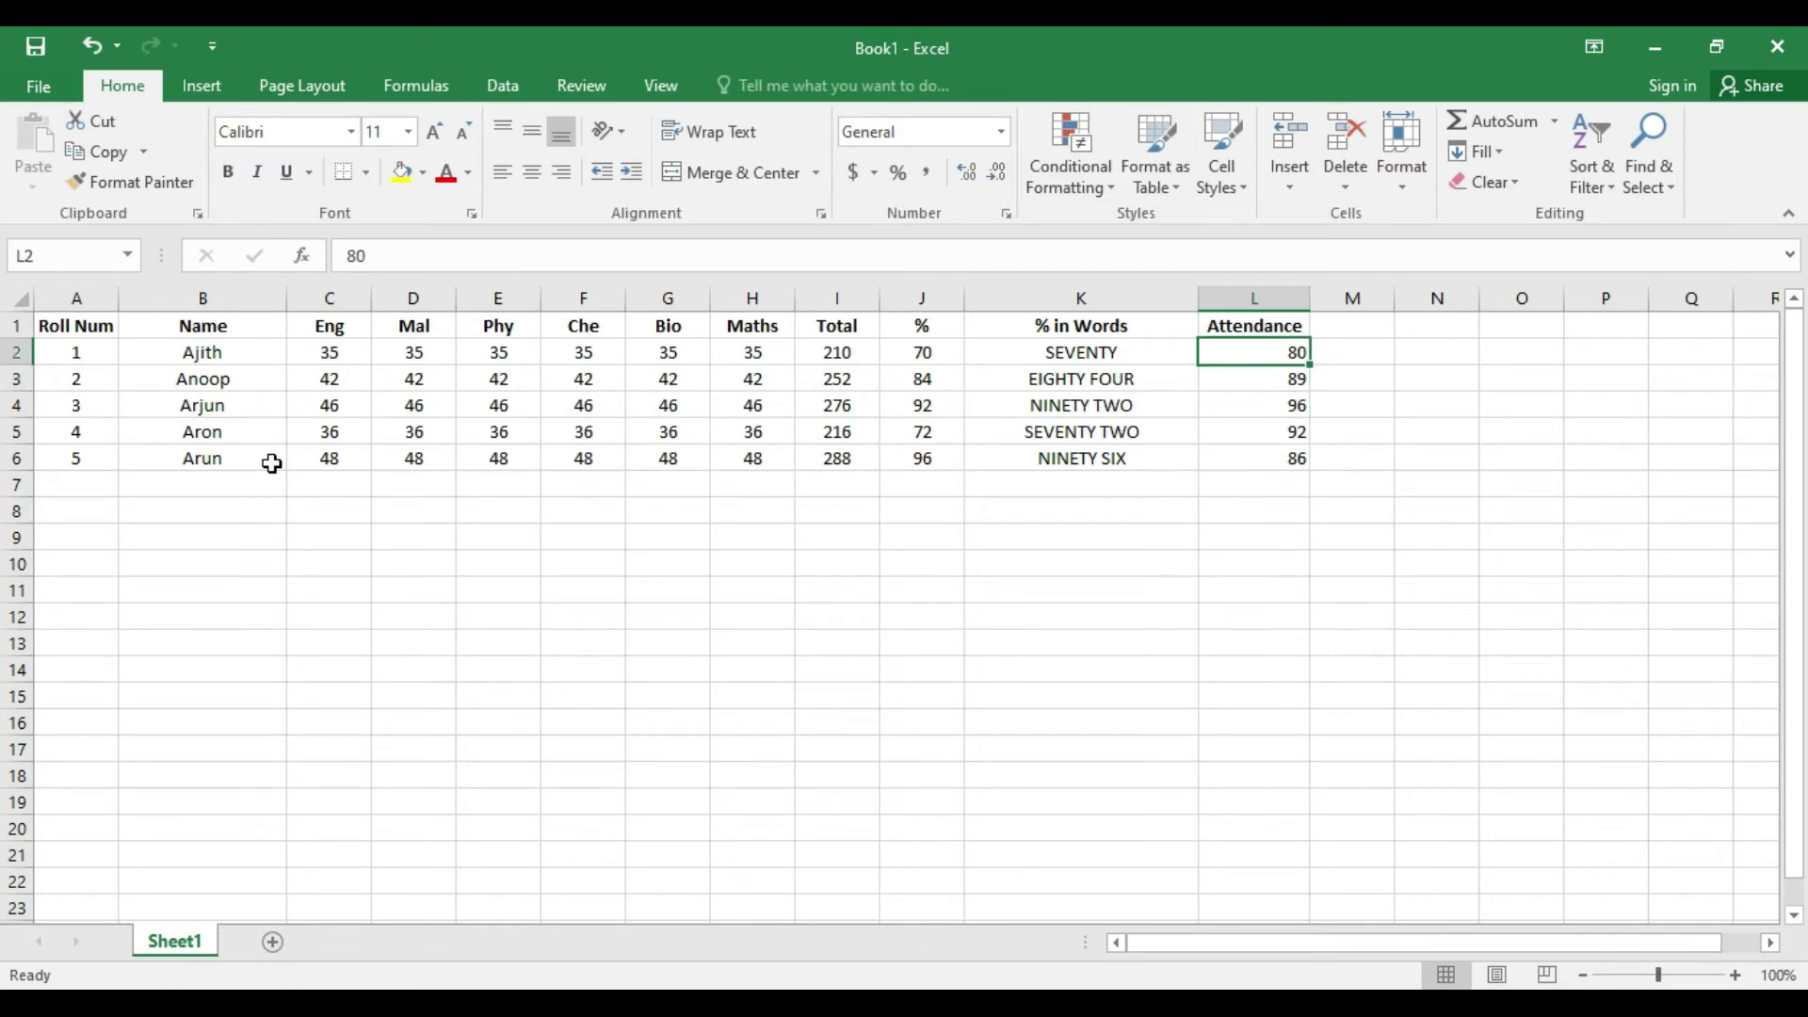
pyautogui.hotkey('shift', 'Down')
pyautogui.hotkey('shift', 'Down')
pyautogui.hotkey('shift', 'Down')
pyautogui.hotkey('shift', 'Down')
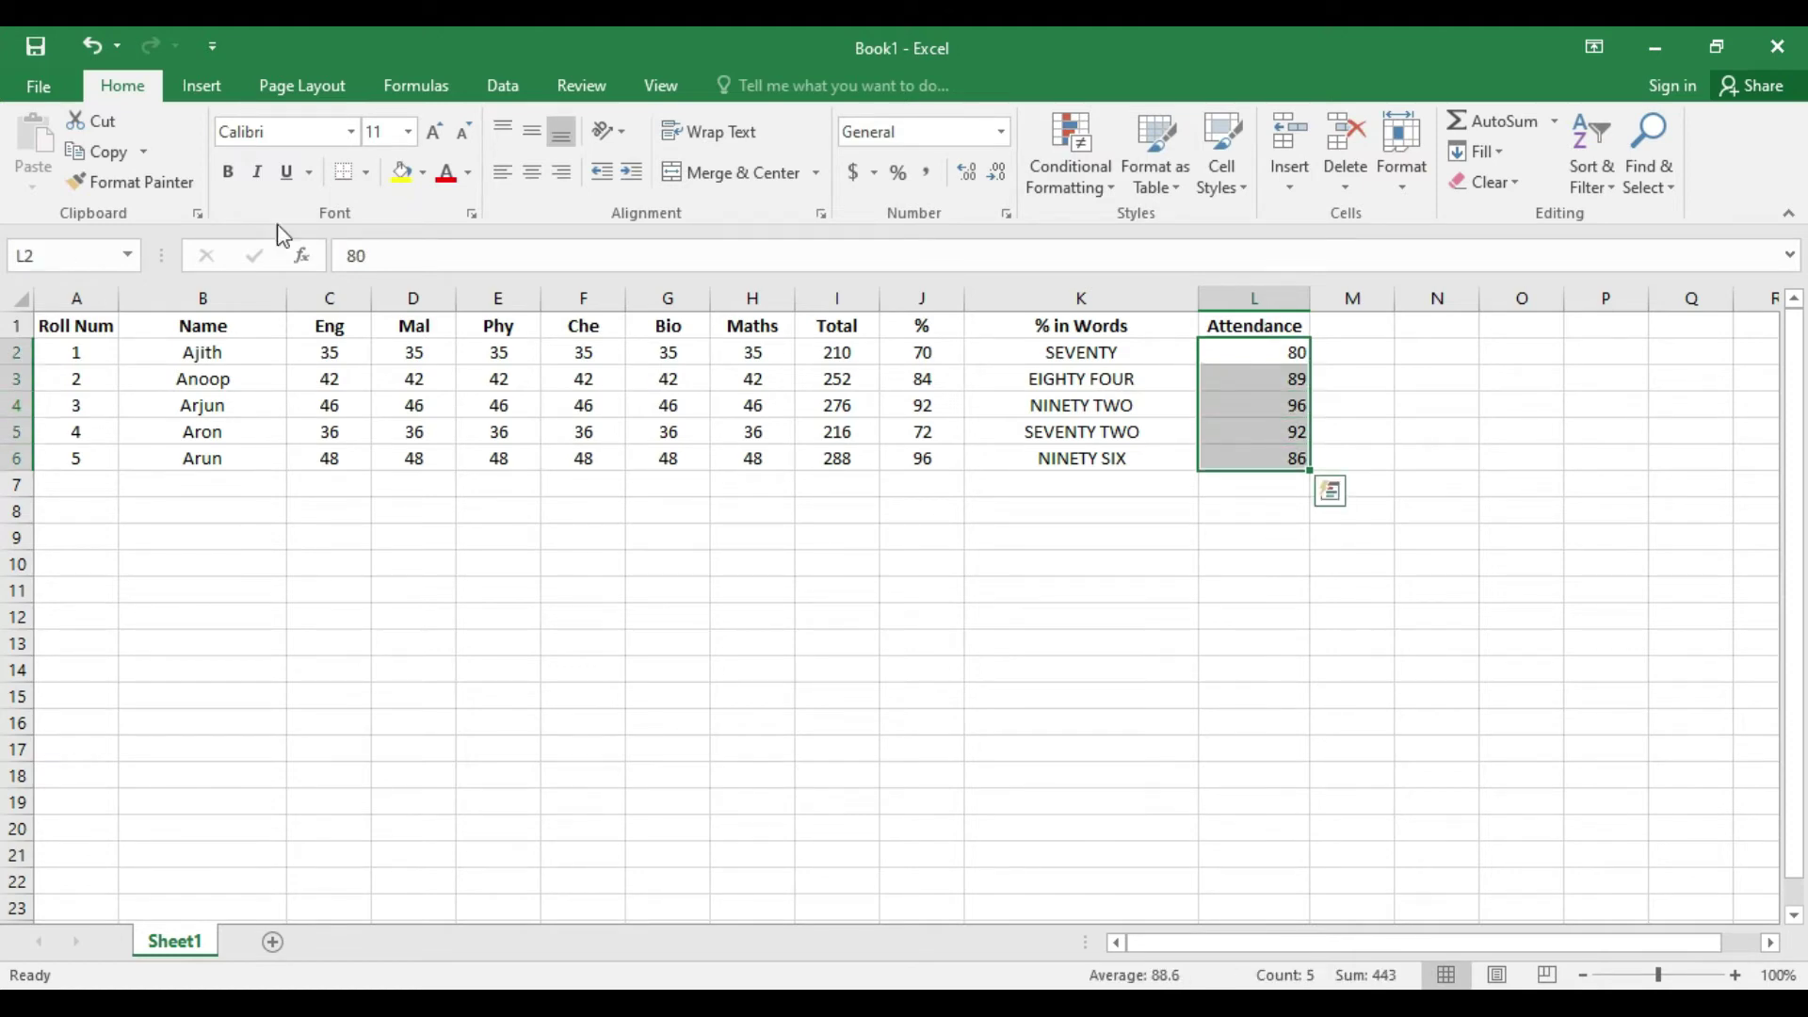
pyautogui.click(529, 174)
pyautogui.click(563, 521)
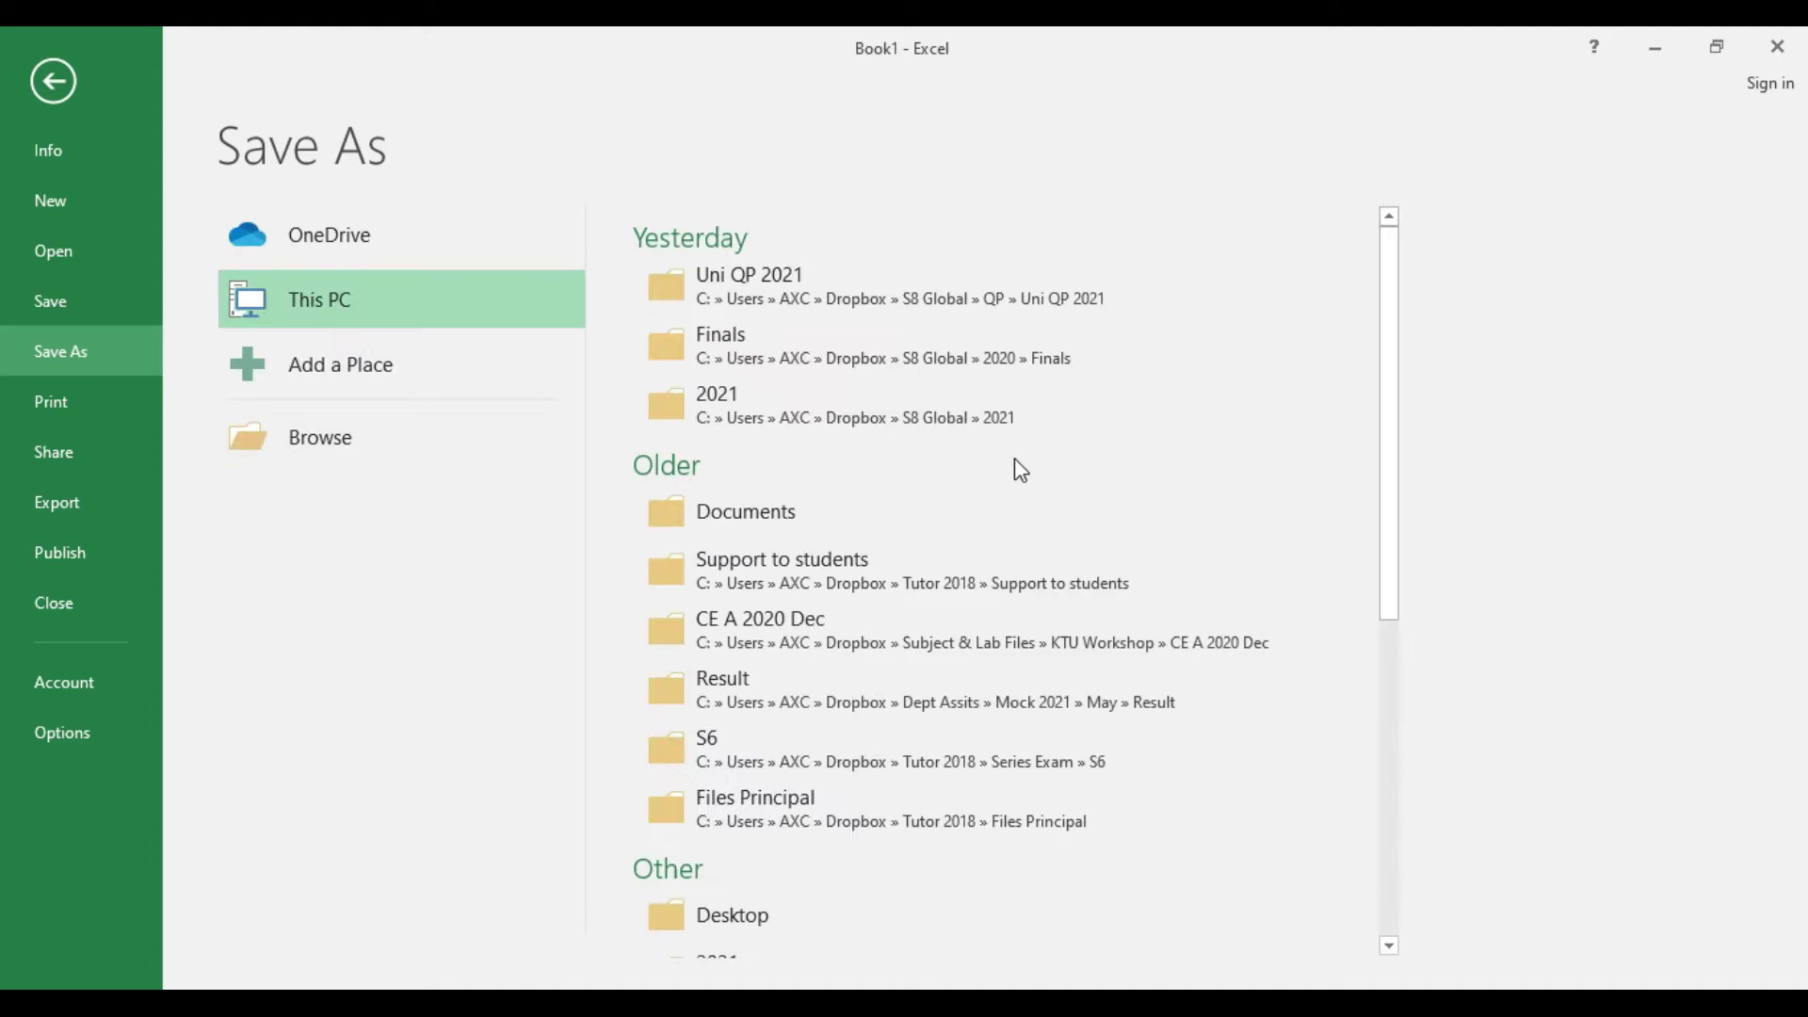
# - Save the workbook as Book1 in the Downloads folder, as a macro-free Excel Workbook
pyautogui.click(313, 436)
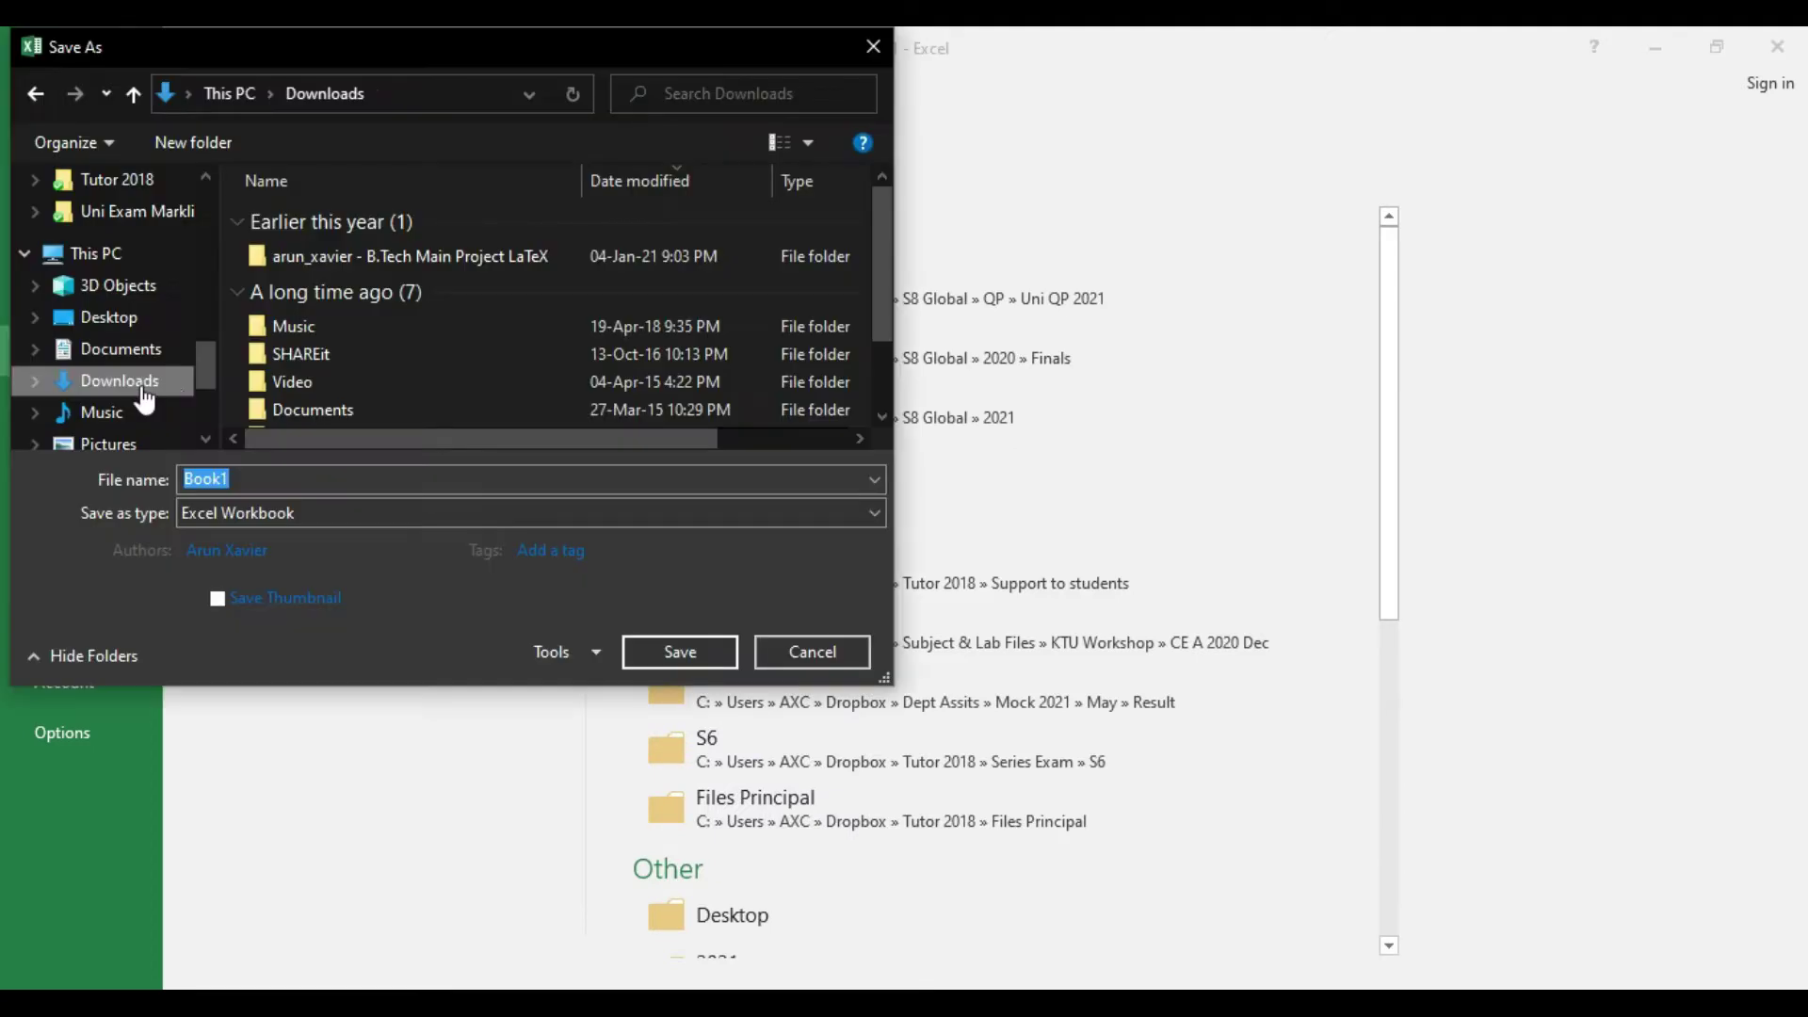
pyautogui.click(713, 661)
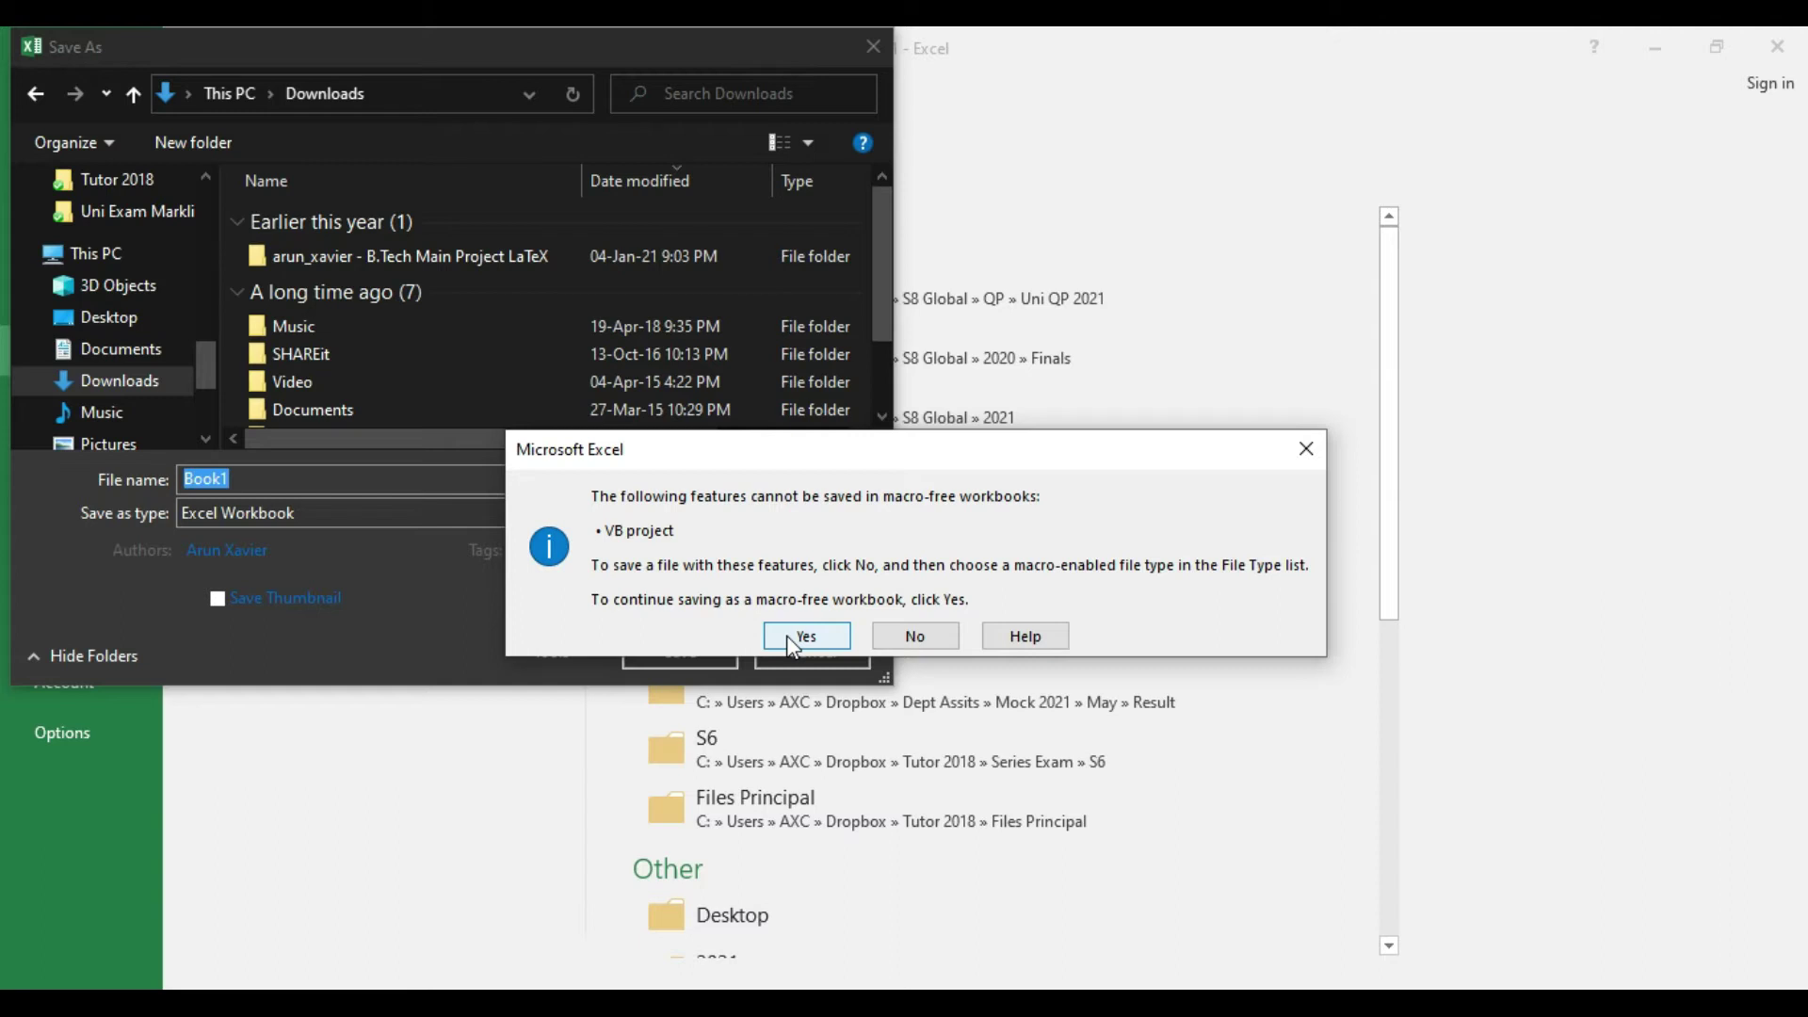
pyautogui.click(791, 643)
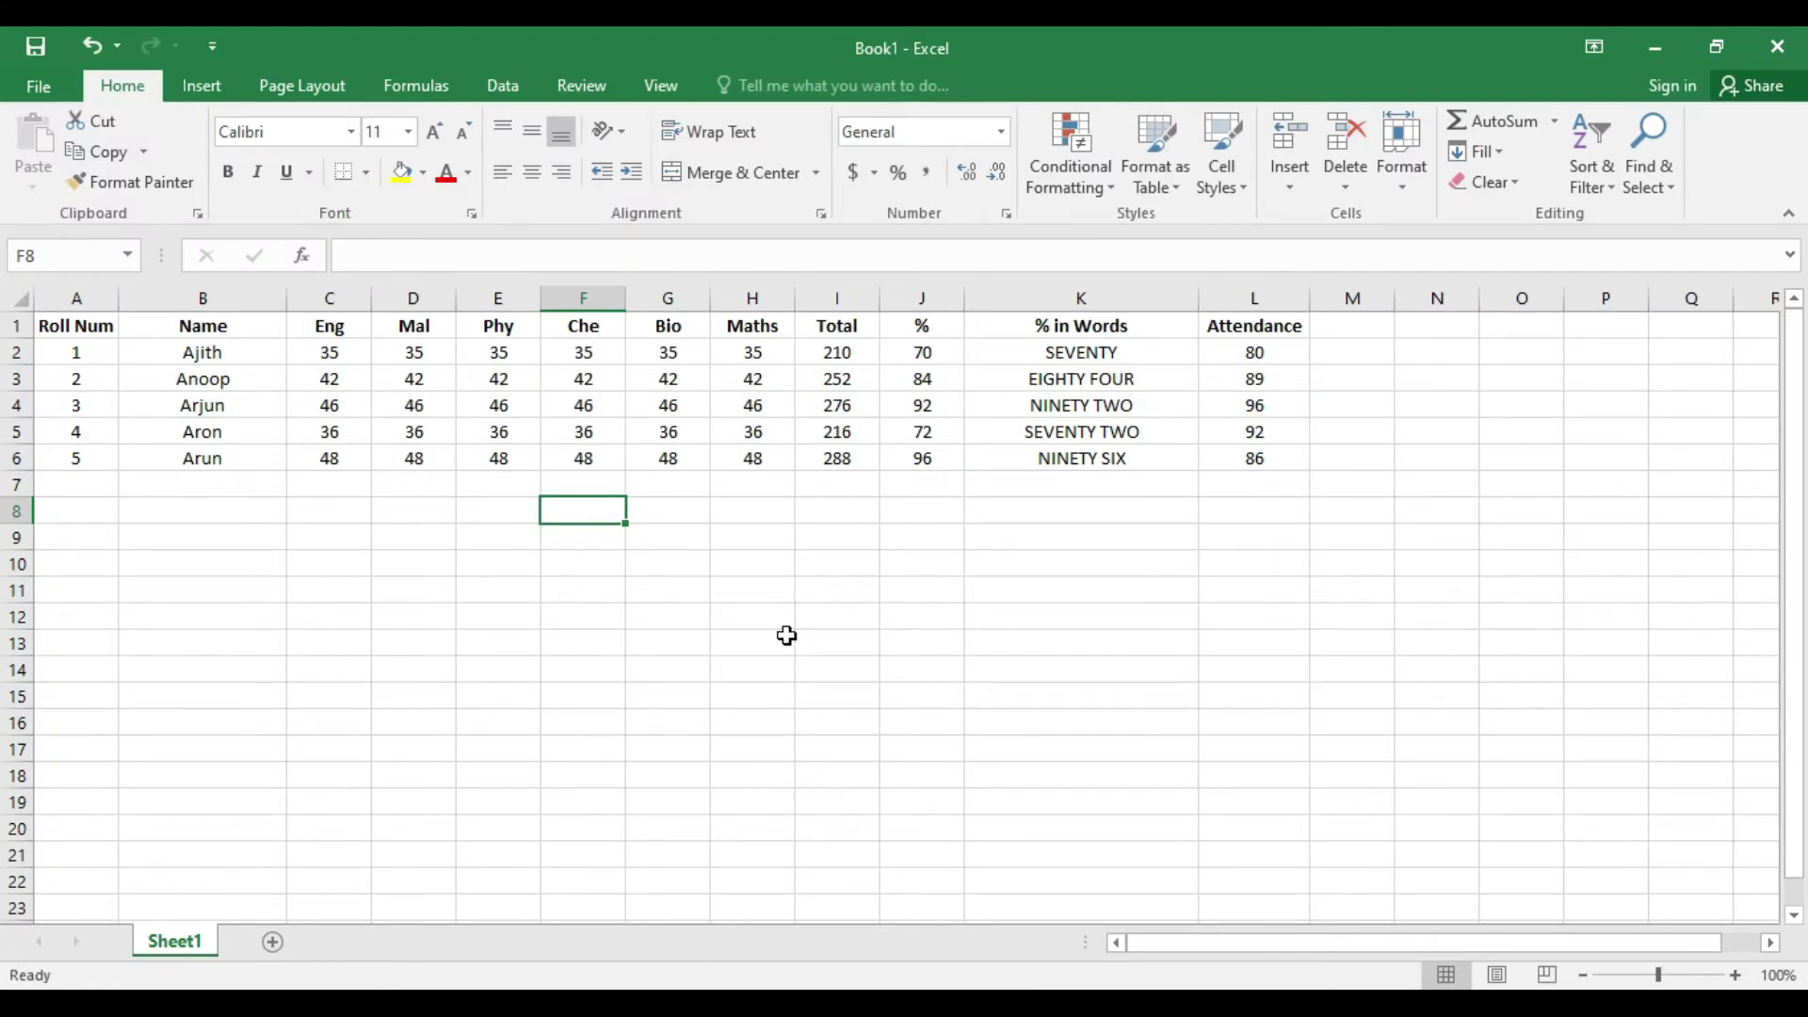
# - Switch to the Progress Card document in Word and start the step-by-step mail merge for letters, using the current document
pyautogui.hotkey('alt', 'Tab')
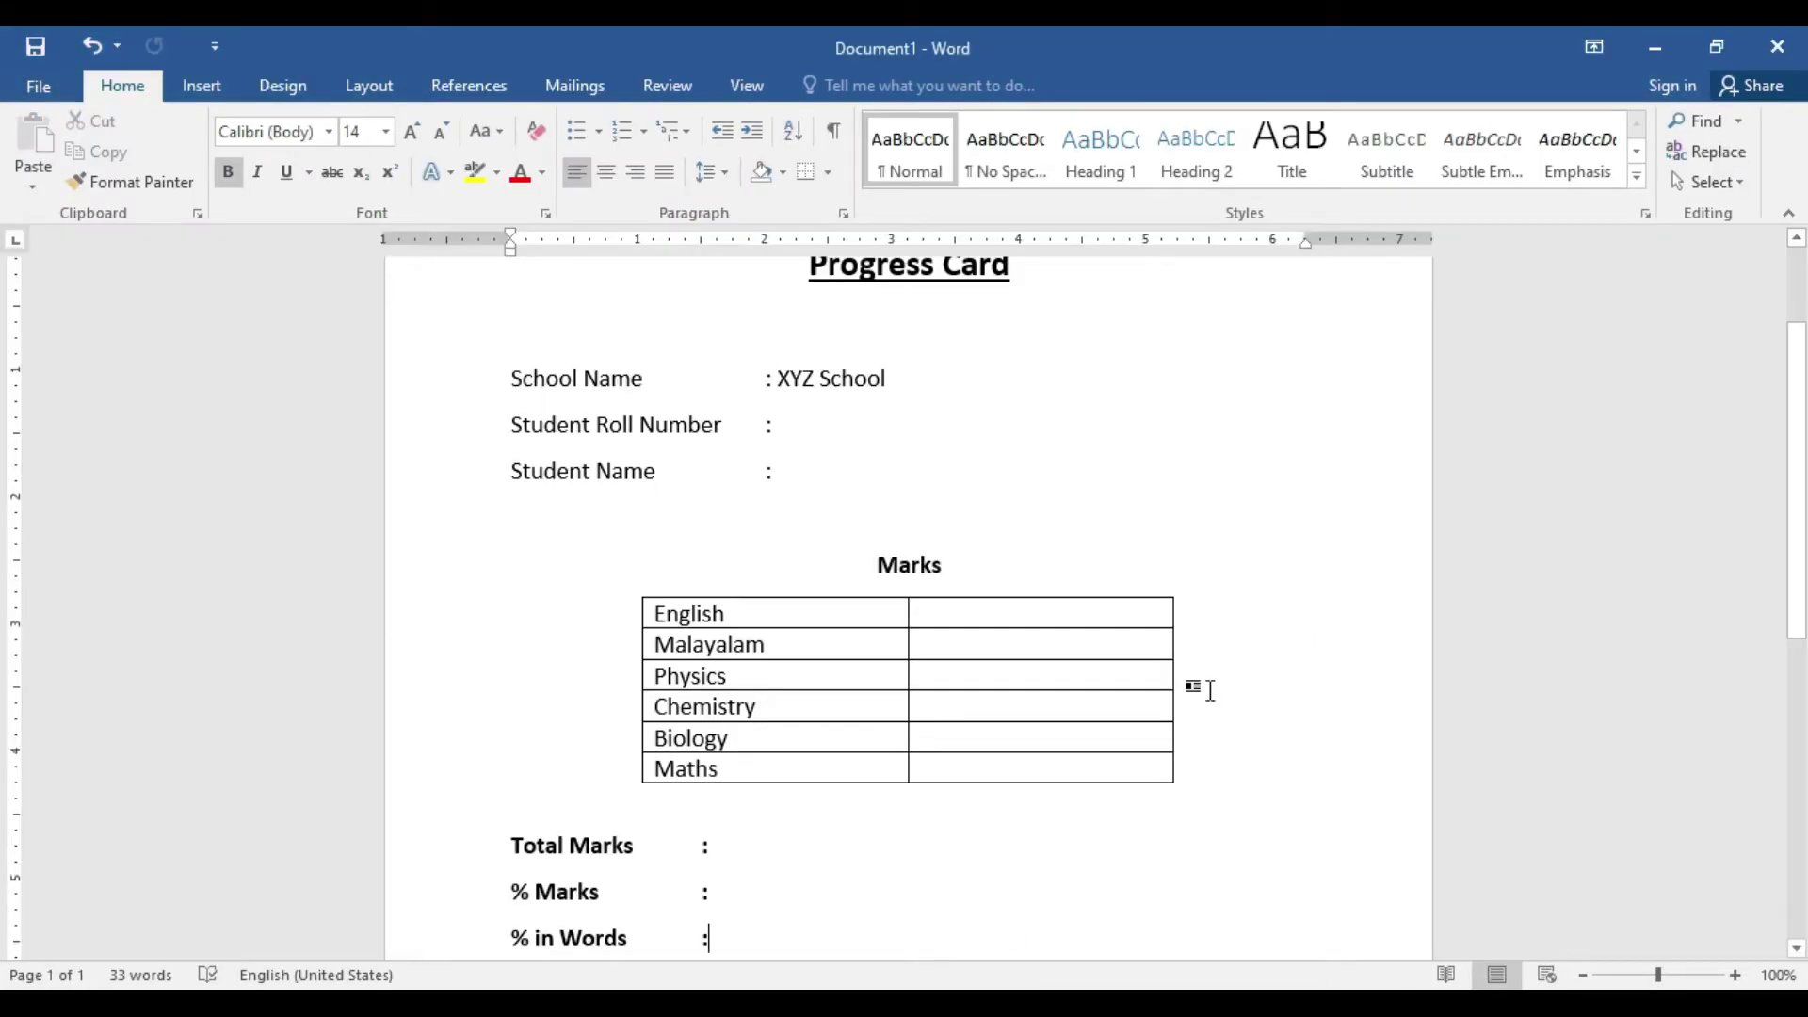
pyautogui.scroll(2, 5, 415)
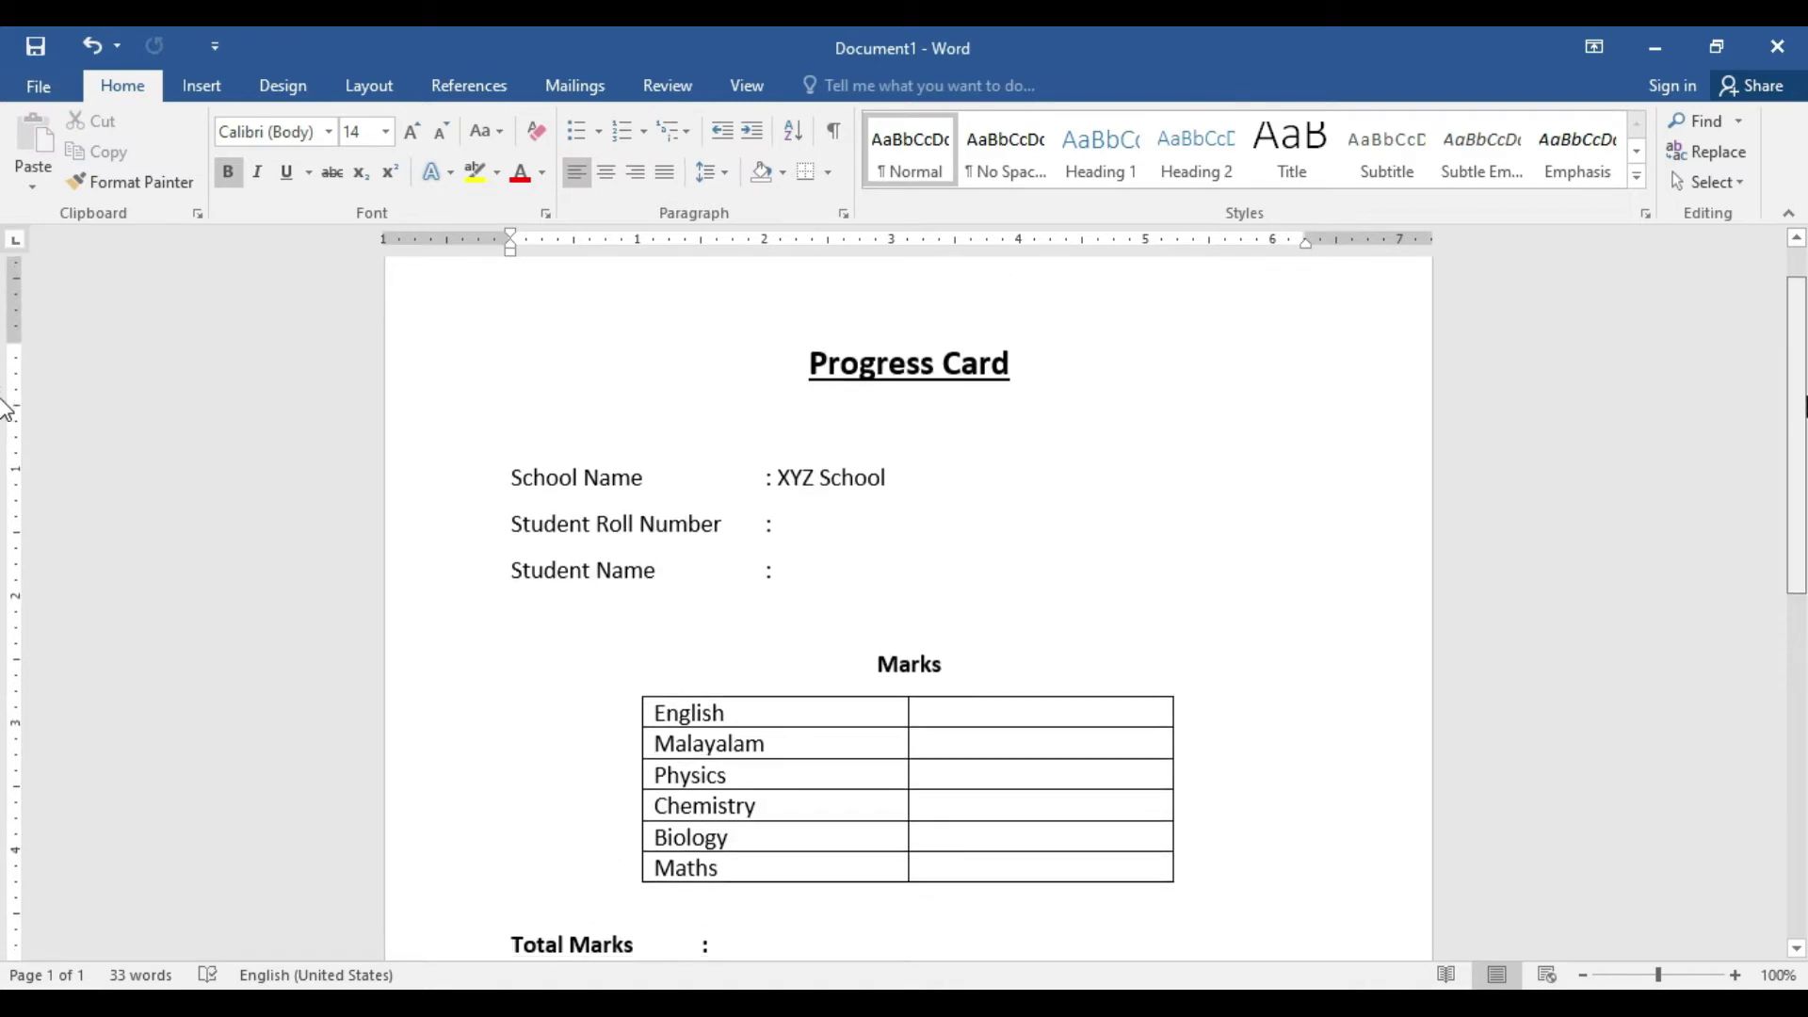
pyautogui.scroll(-1, 3, 410)
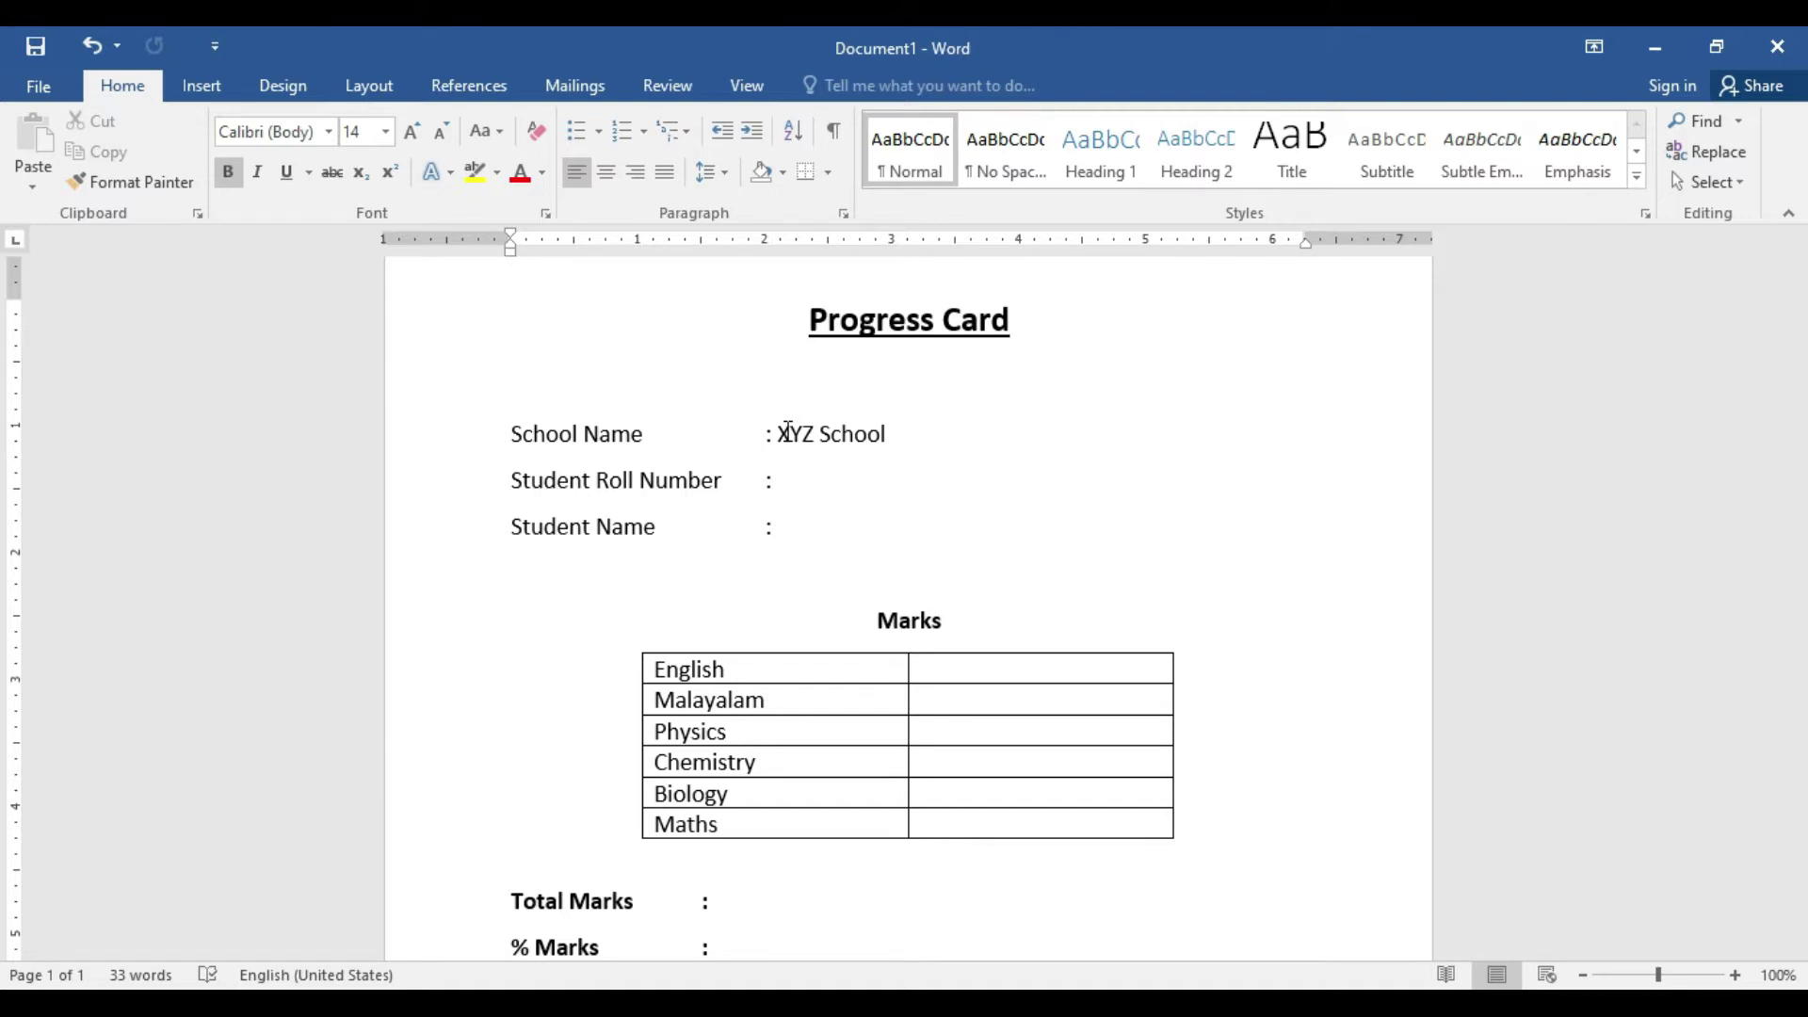
pyautogui.click(575, 86)
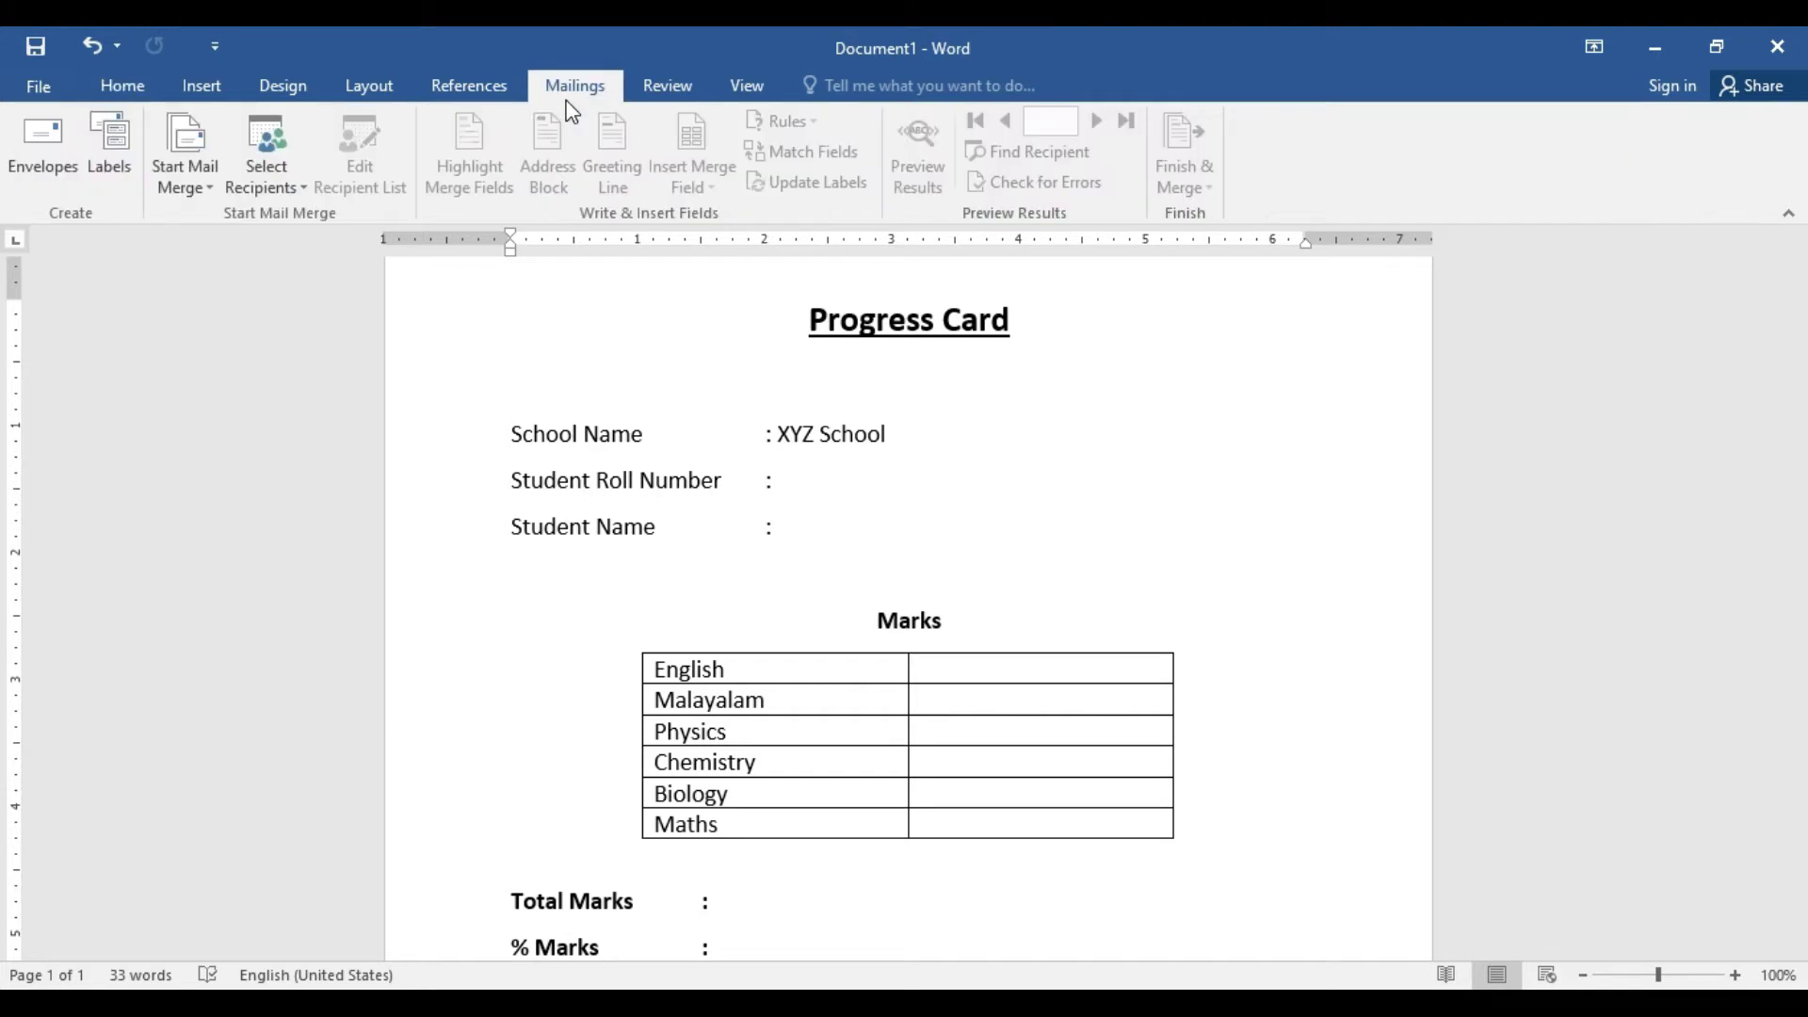
pyautogui.click(205, 186)
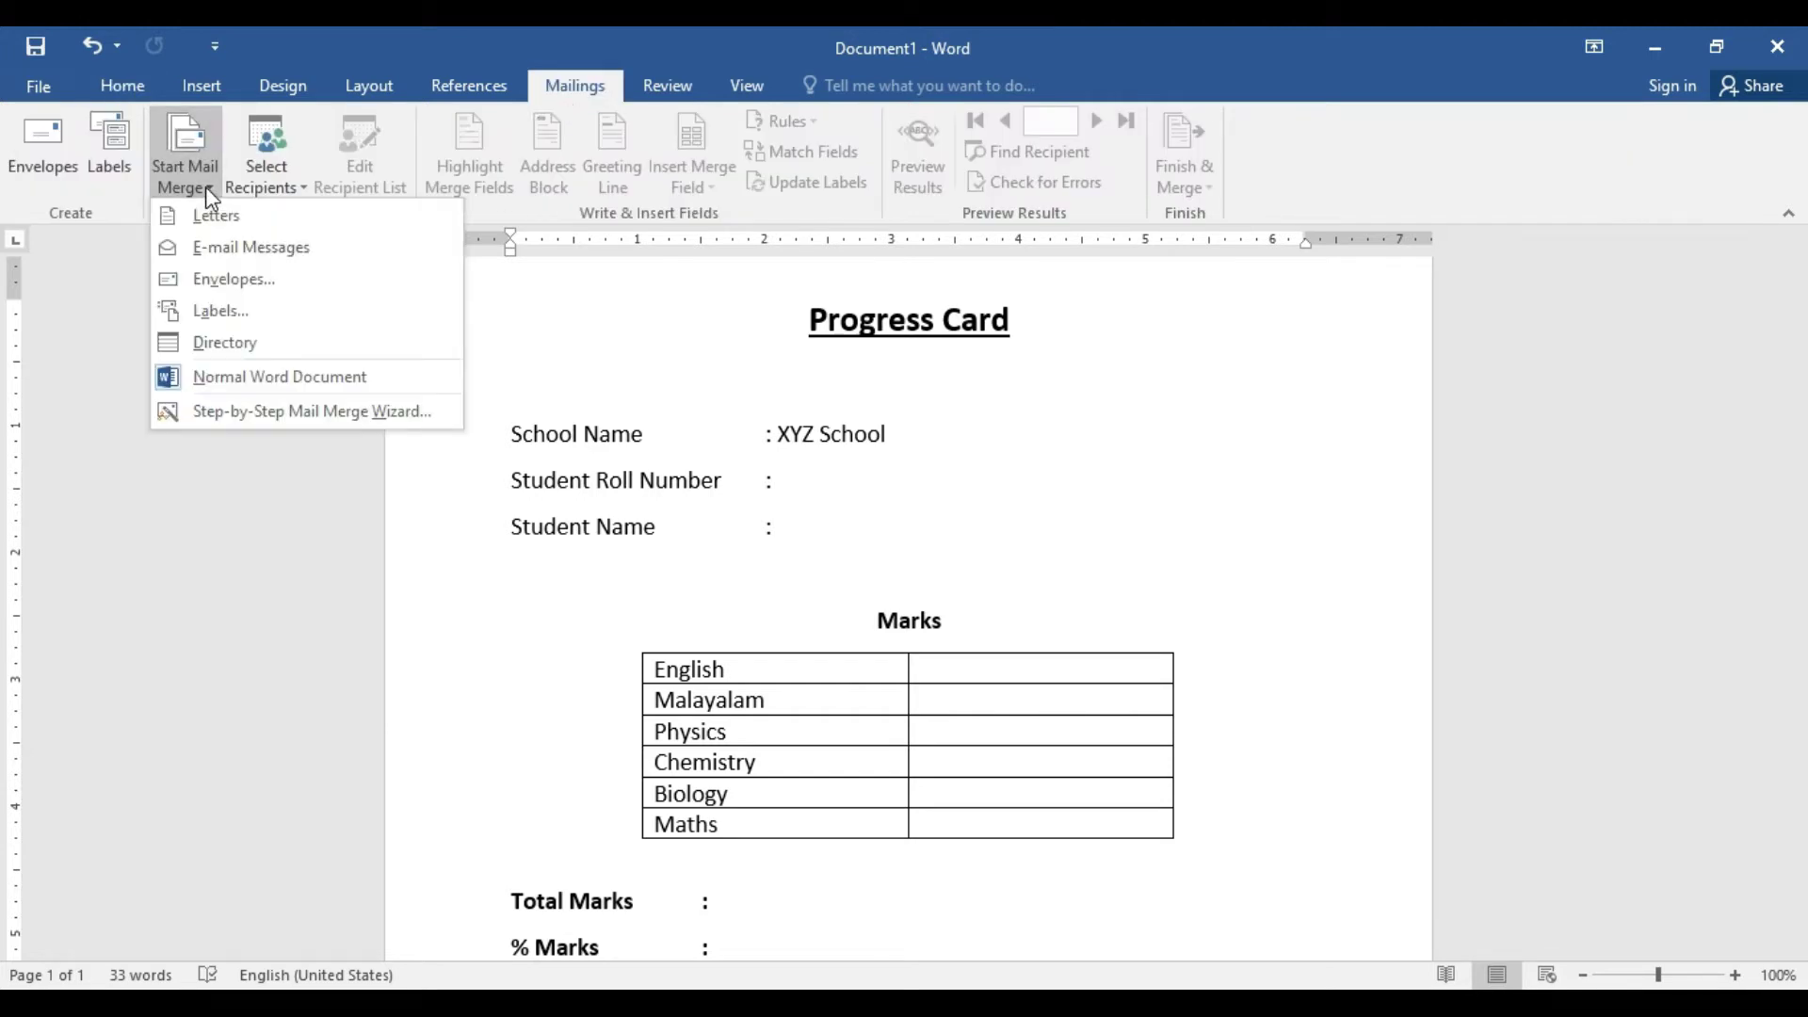
pyautogui.click(273, 413)
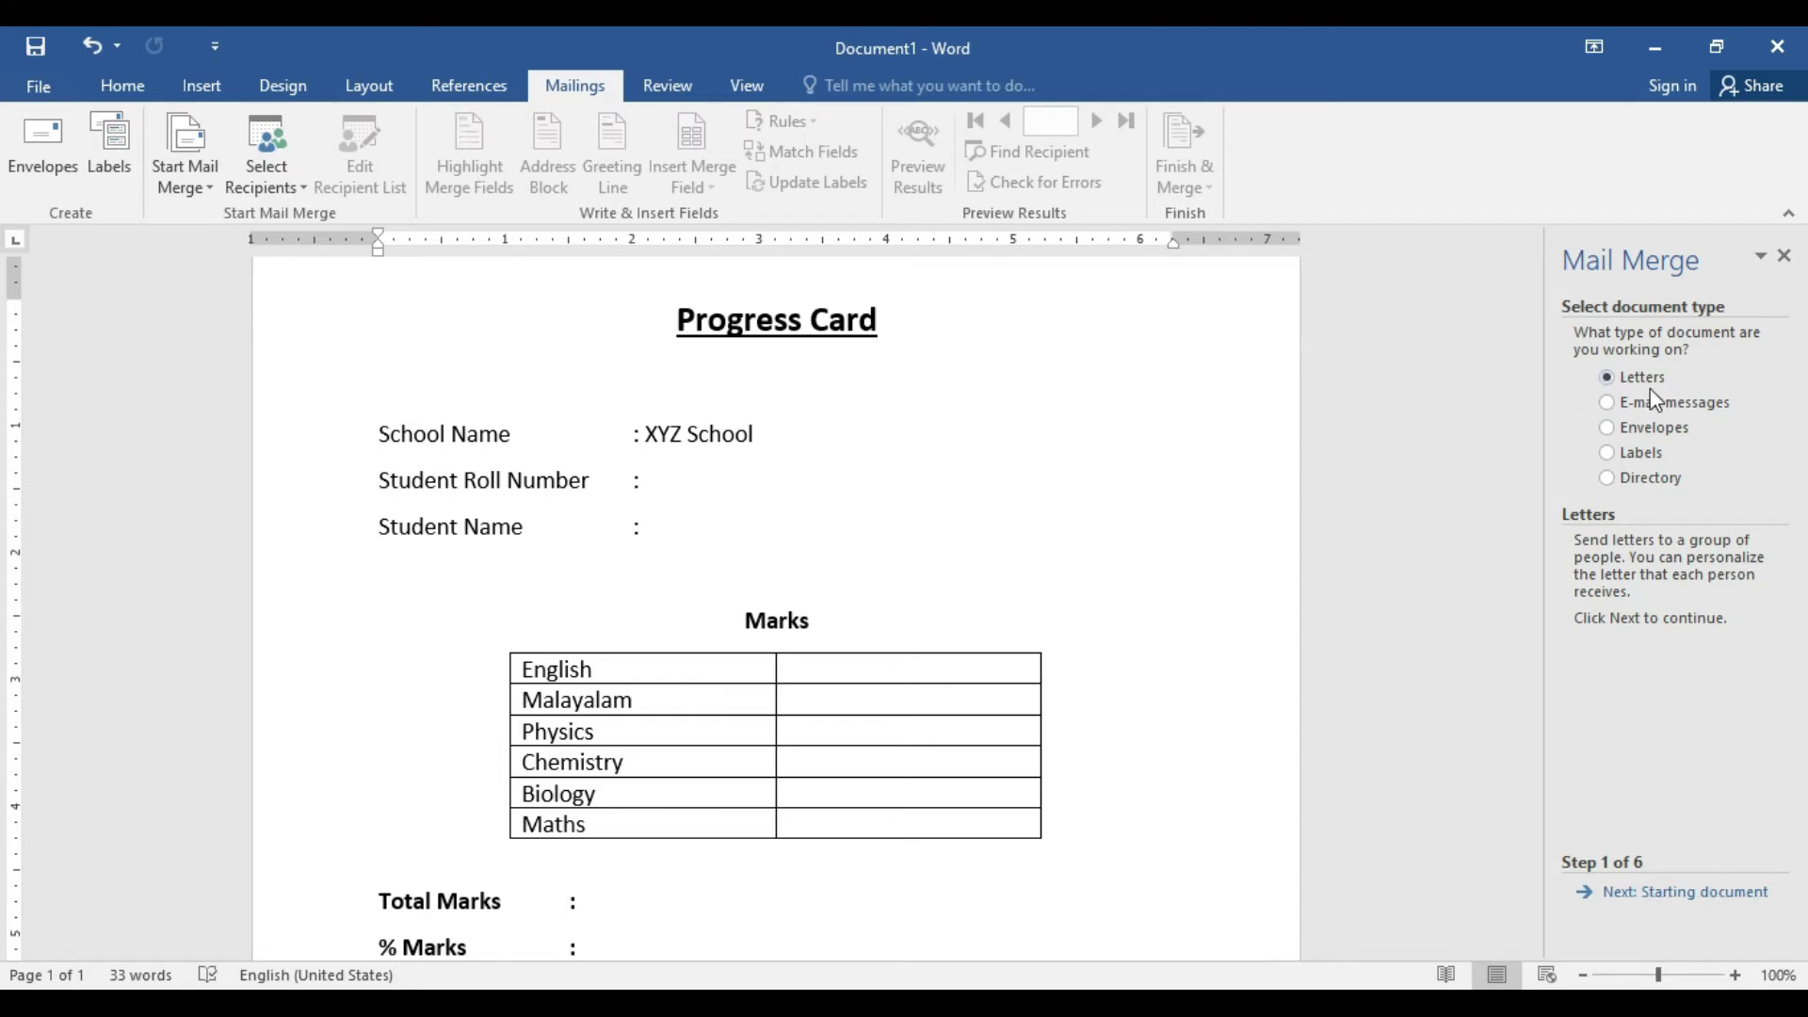
pyautogui.click(1659, 893)
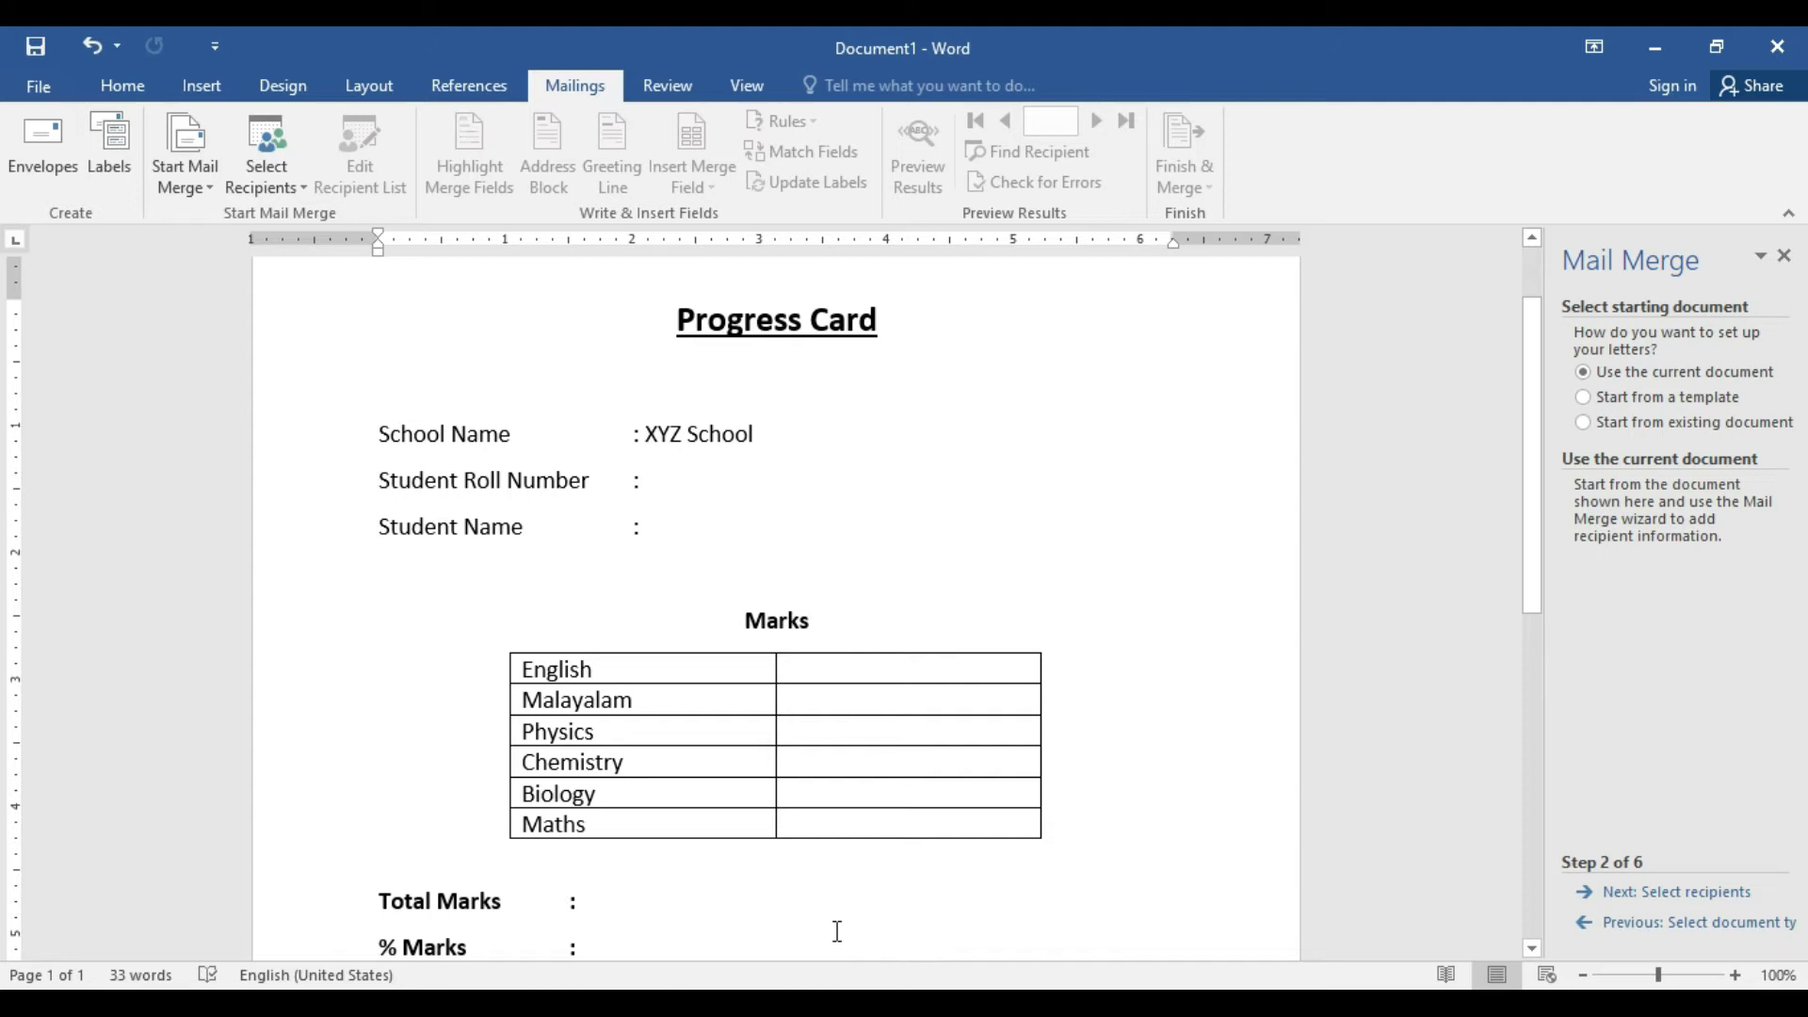
pyautogui.click(1696, 895)
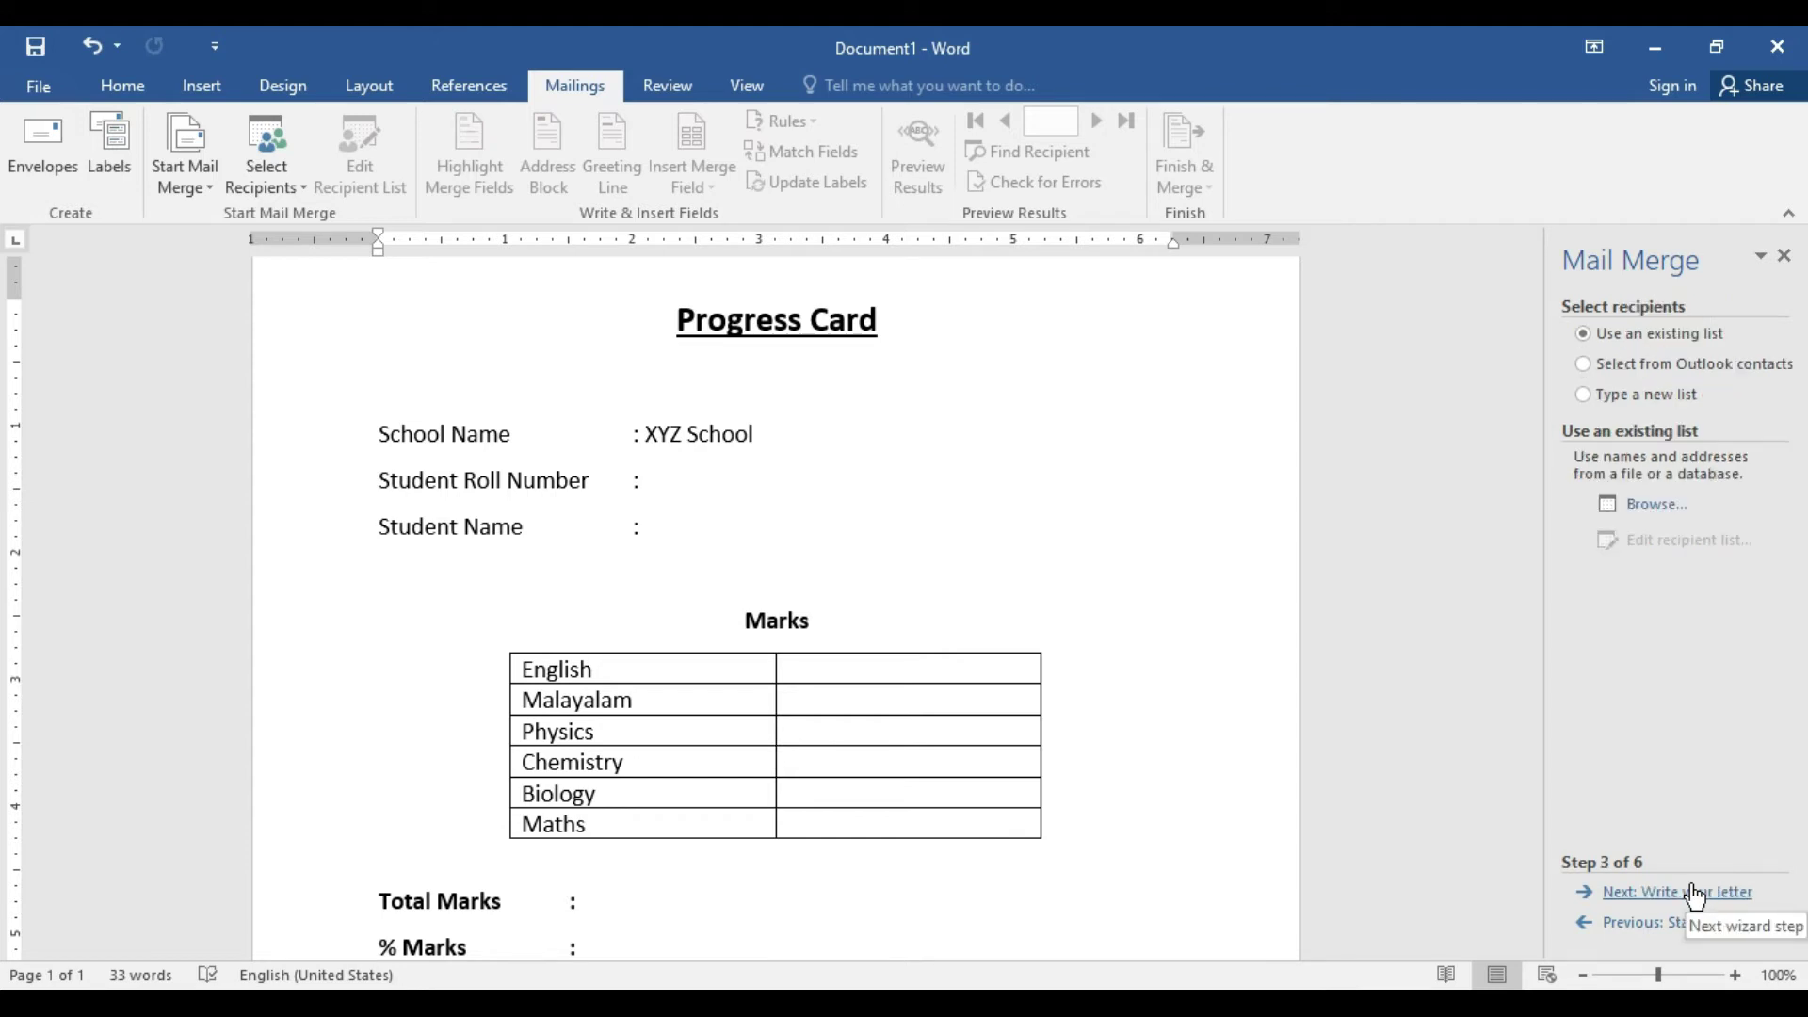
# - Use Sheet1$ of Book1 in the Downloads folder as the existing recipient list, with column headers in the first row and all recipients included
pyautogui.click(1650, 509)
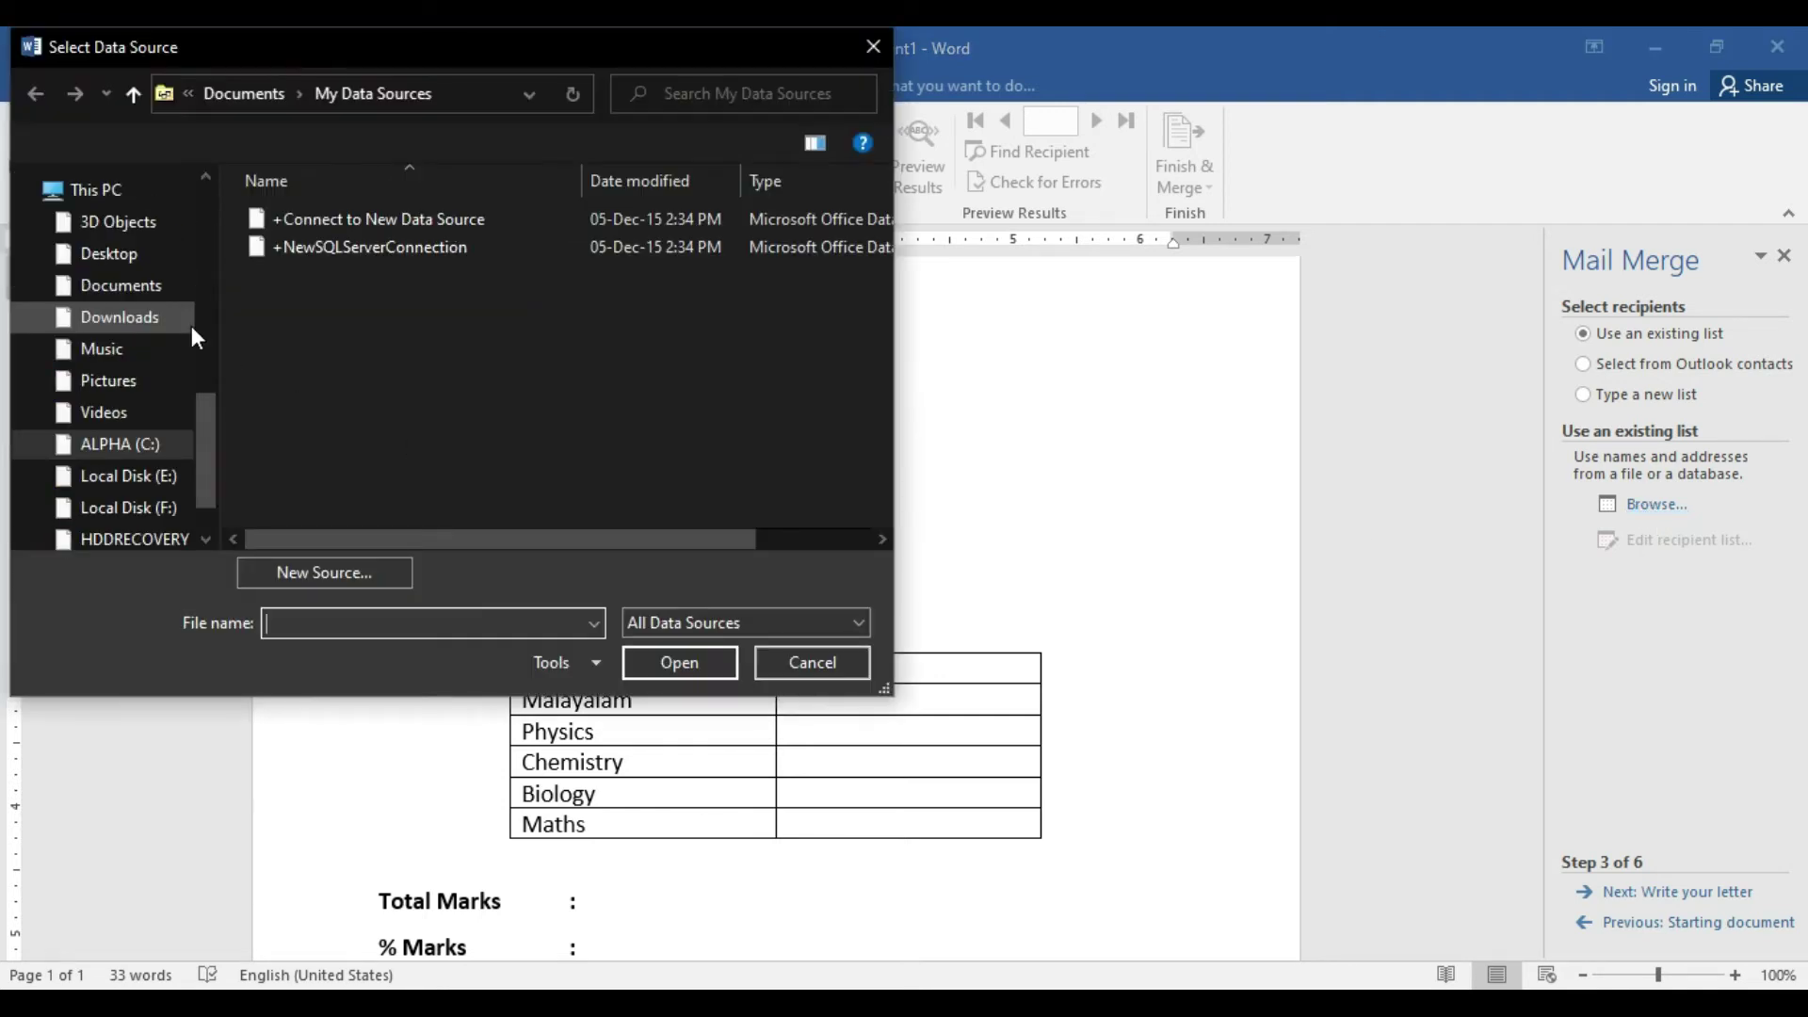
pyautogui.scroll(1, 206, 360)
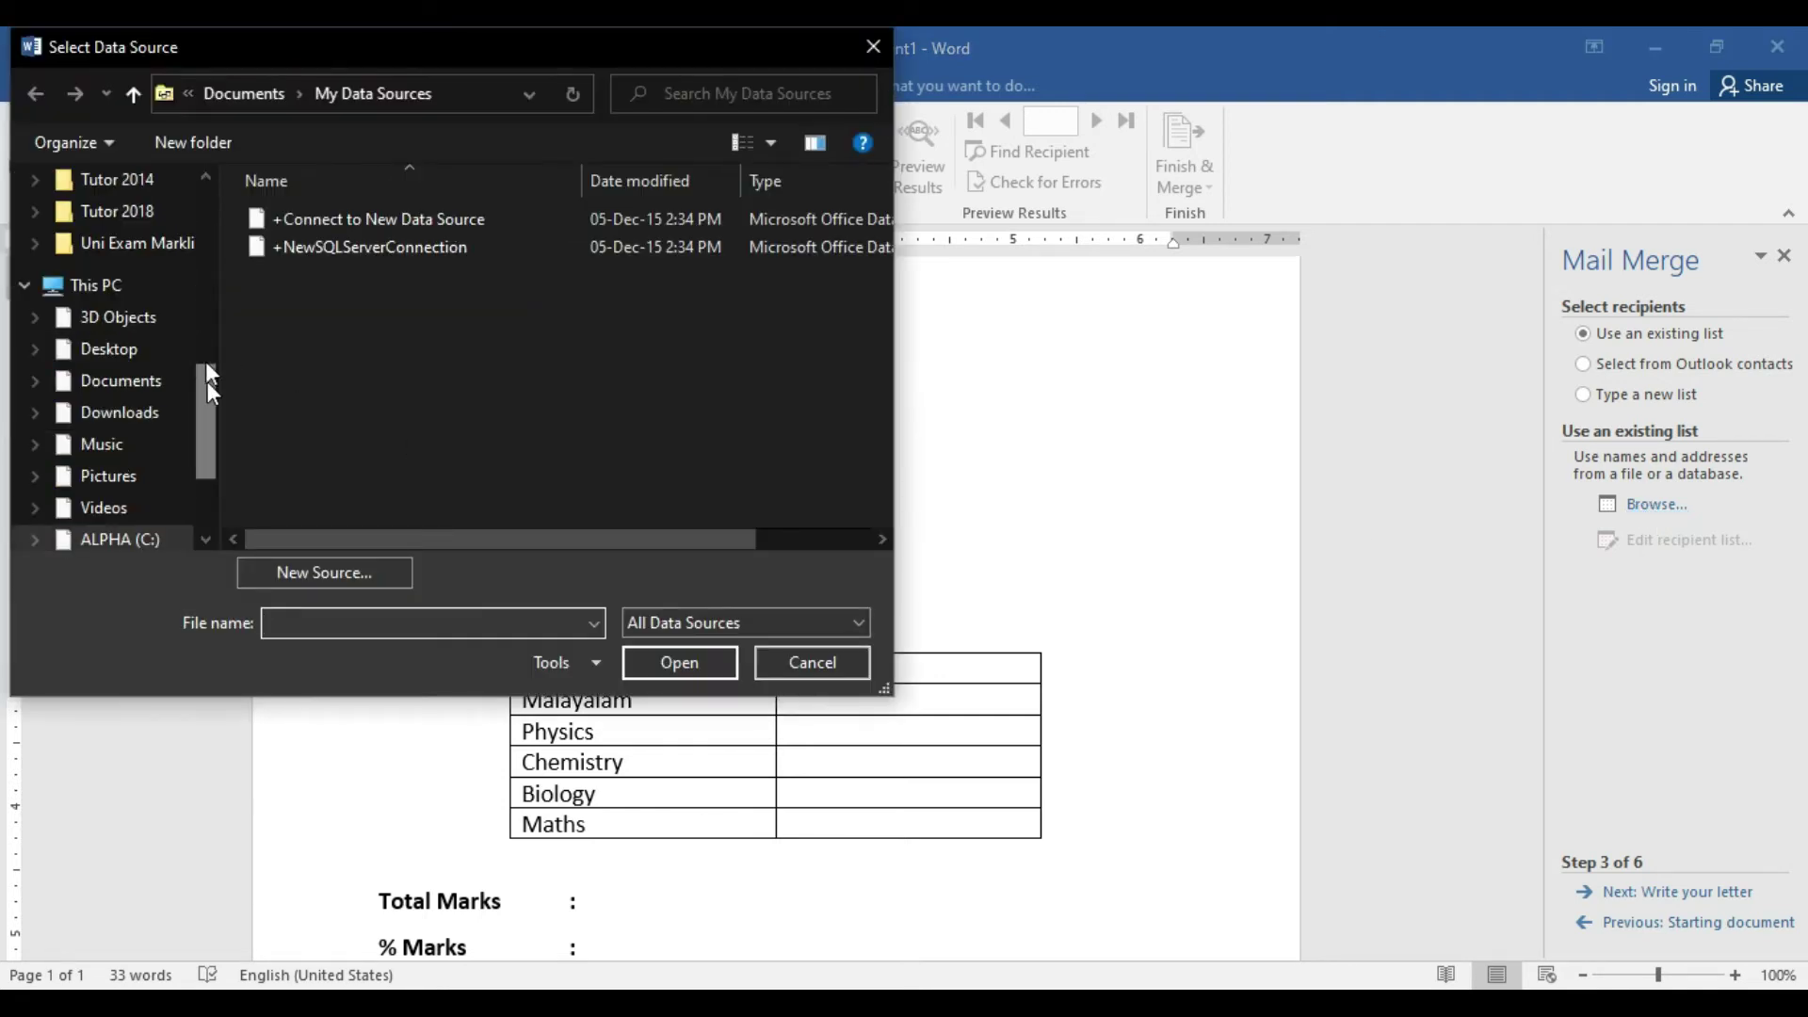
pyautogui.click(172, 414)
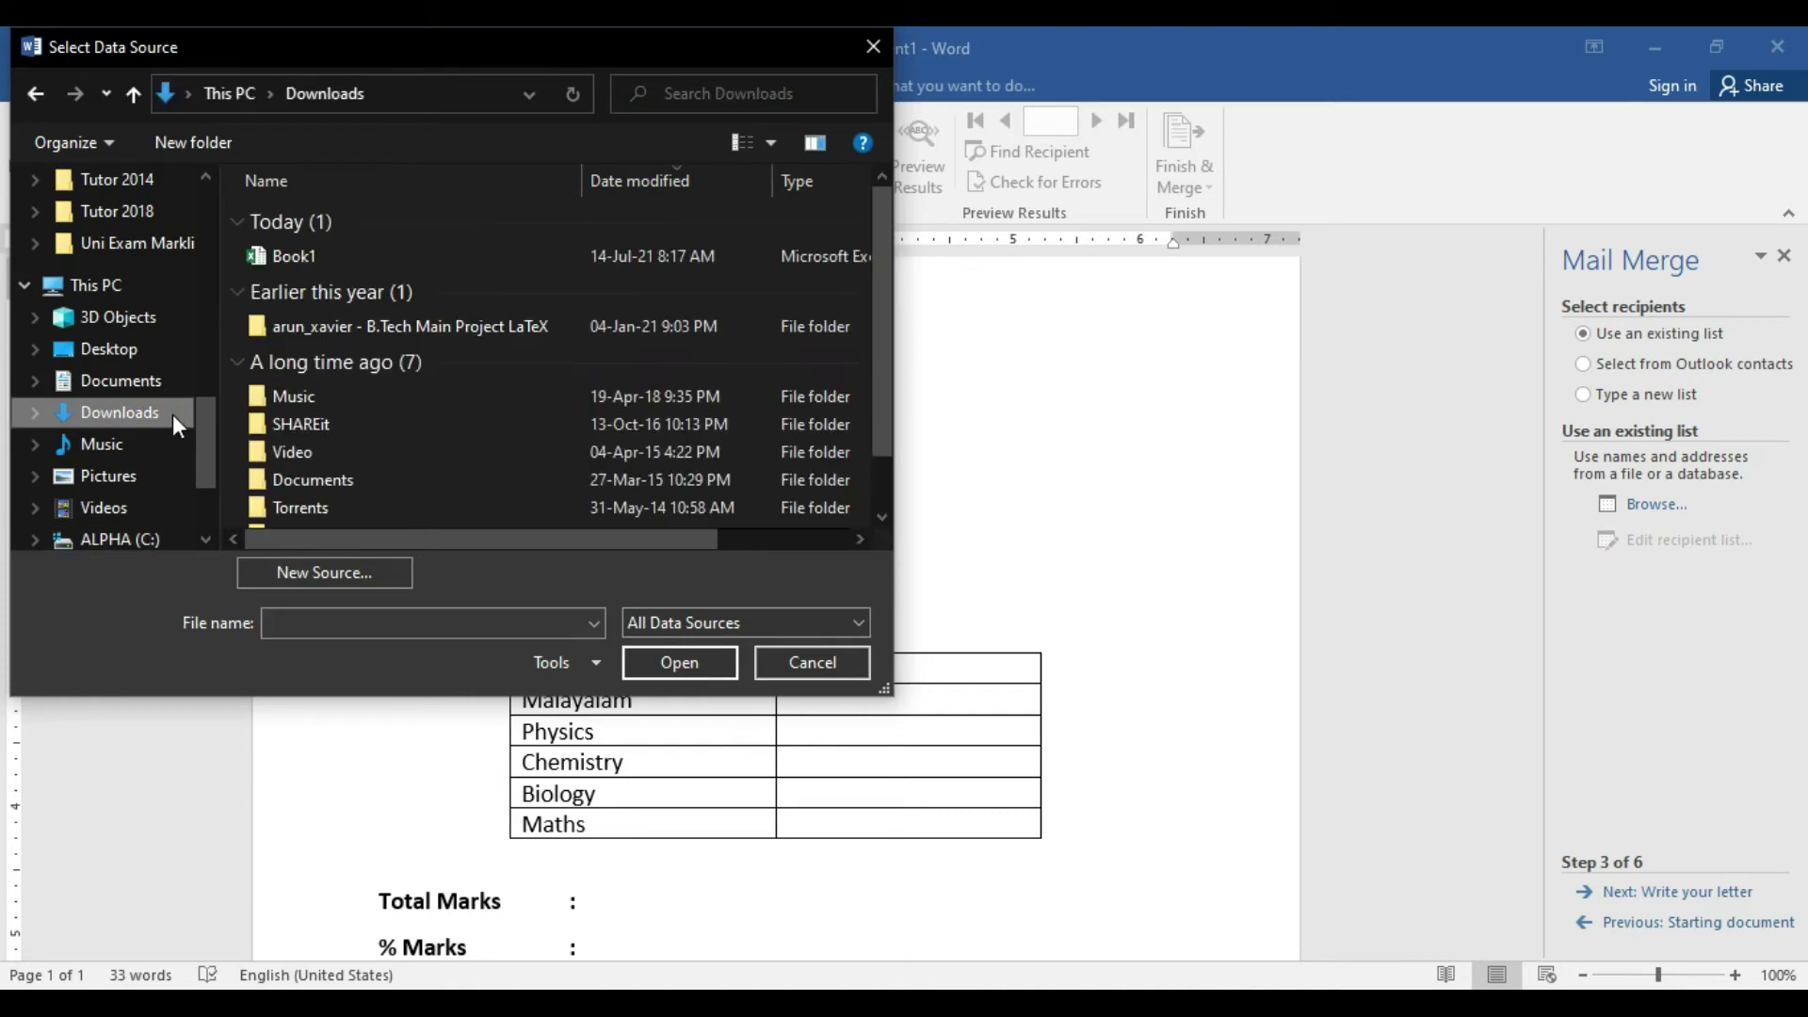
pyautogui.click(290, 258)
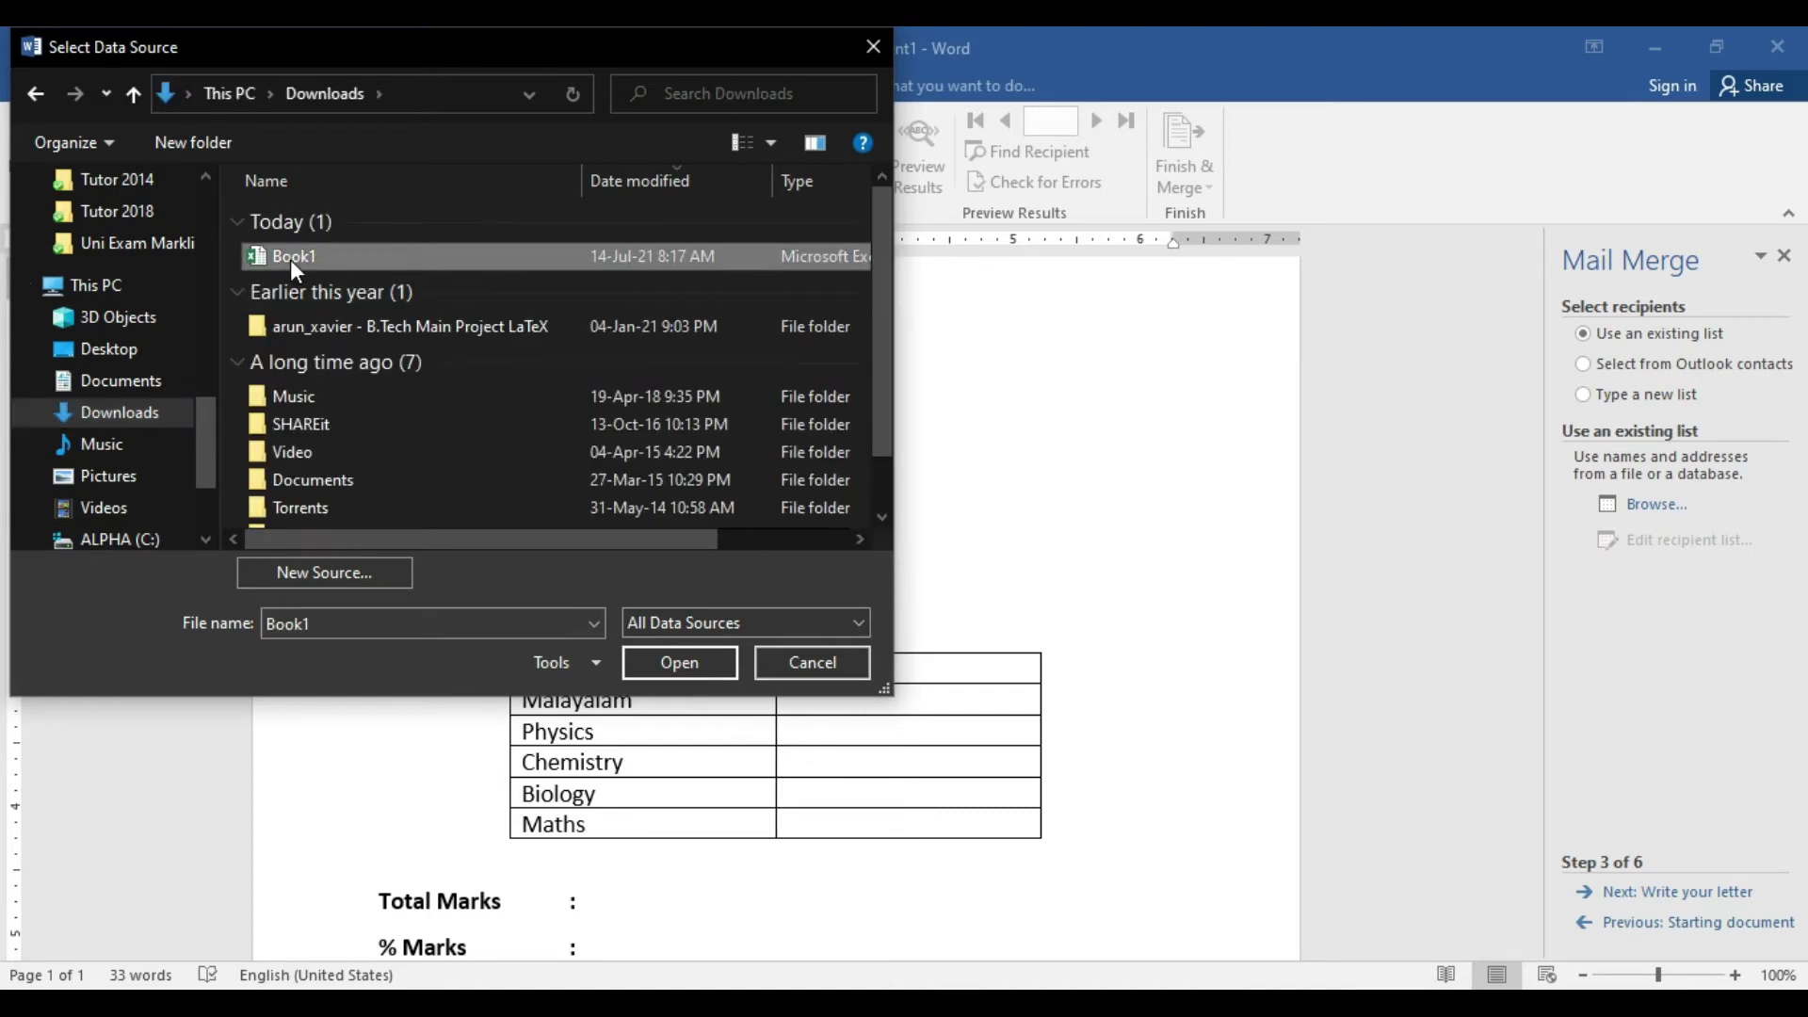
pyautogui.click(650, 664)
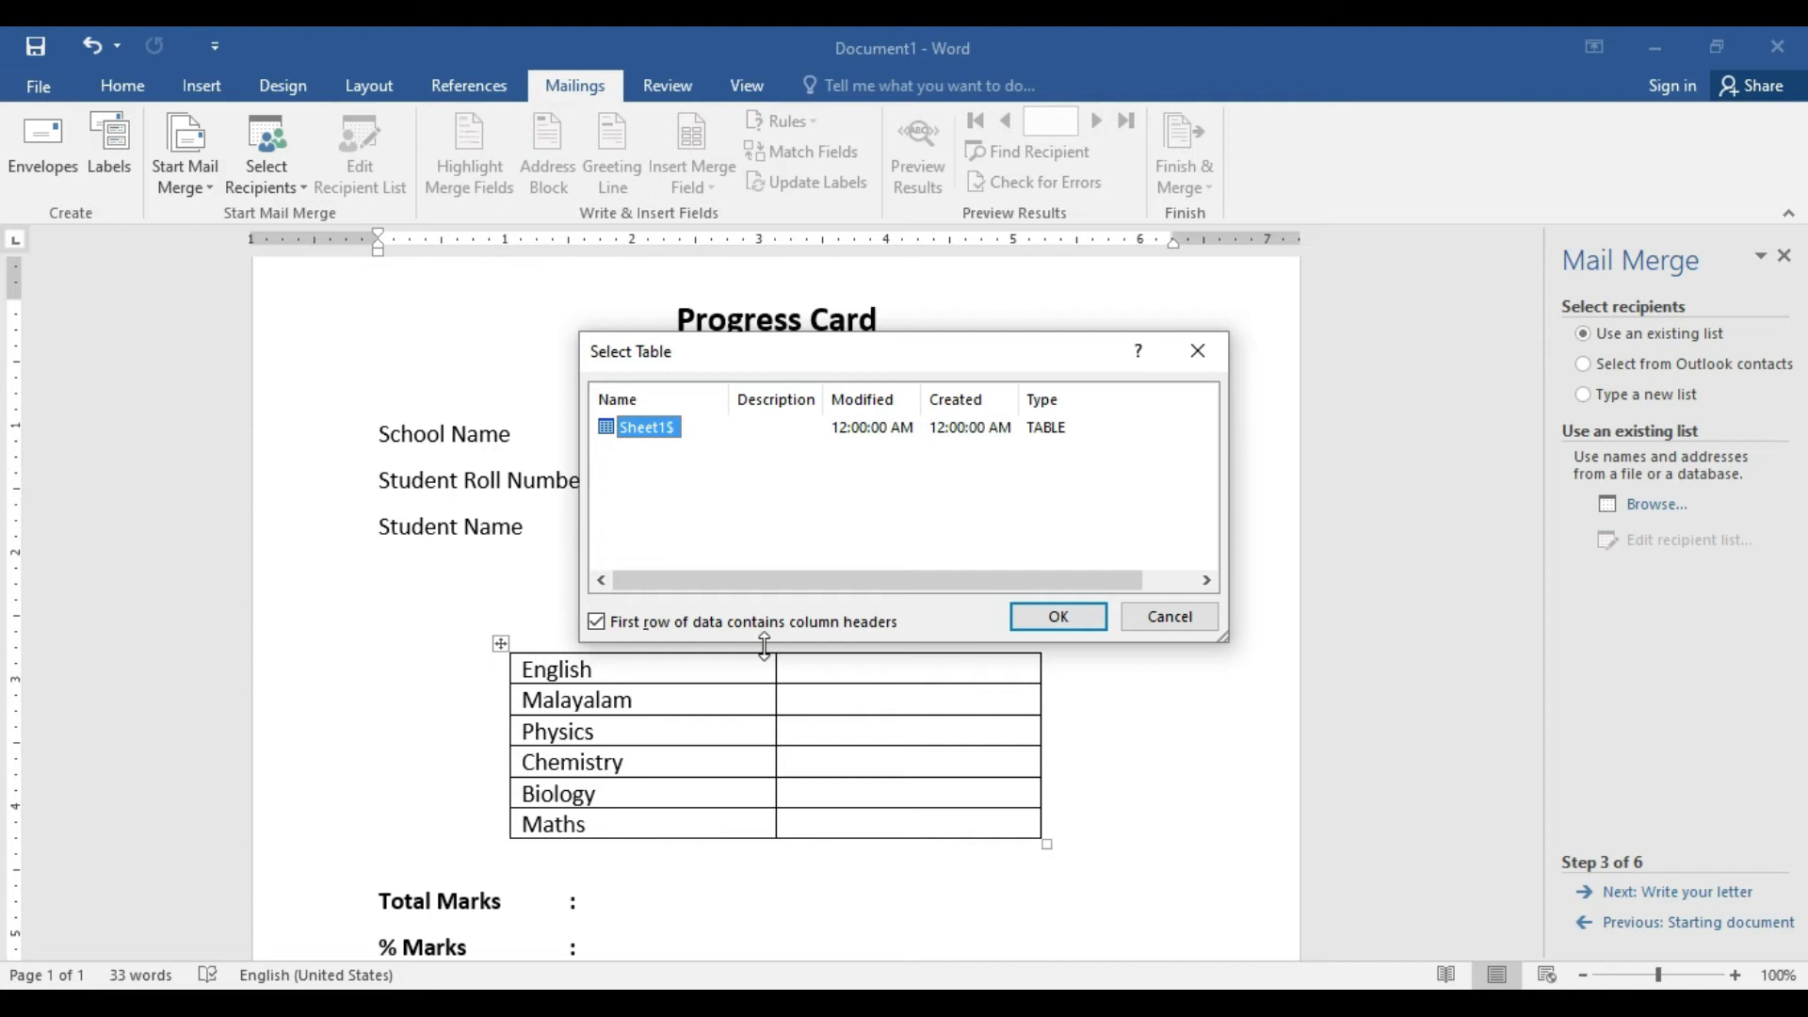
pyautogui.click(1088, 614)
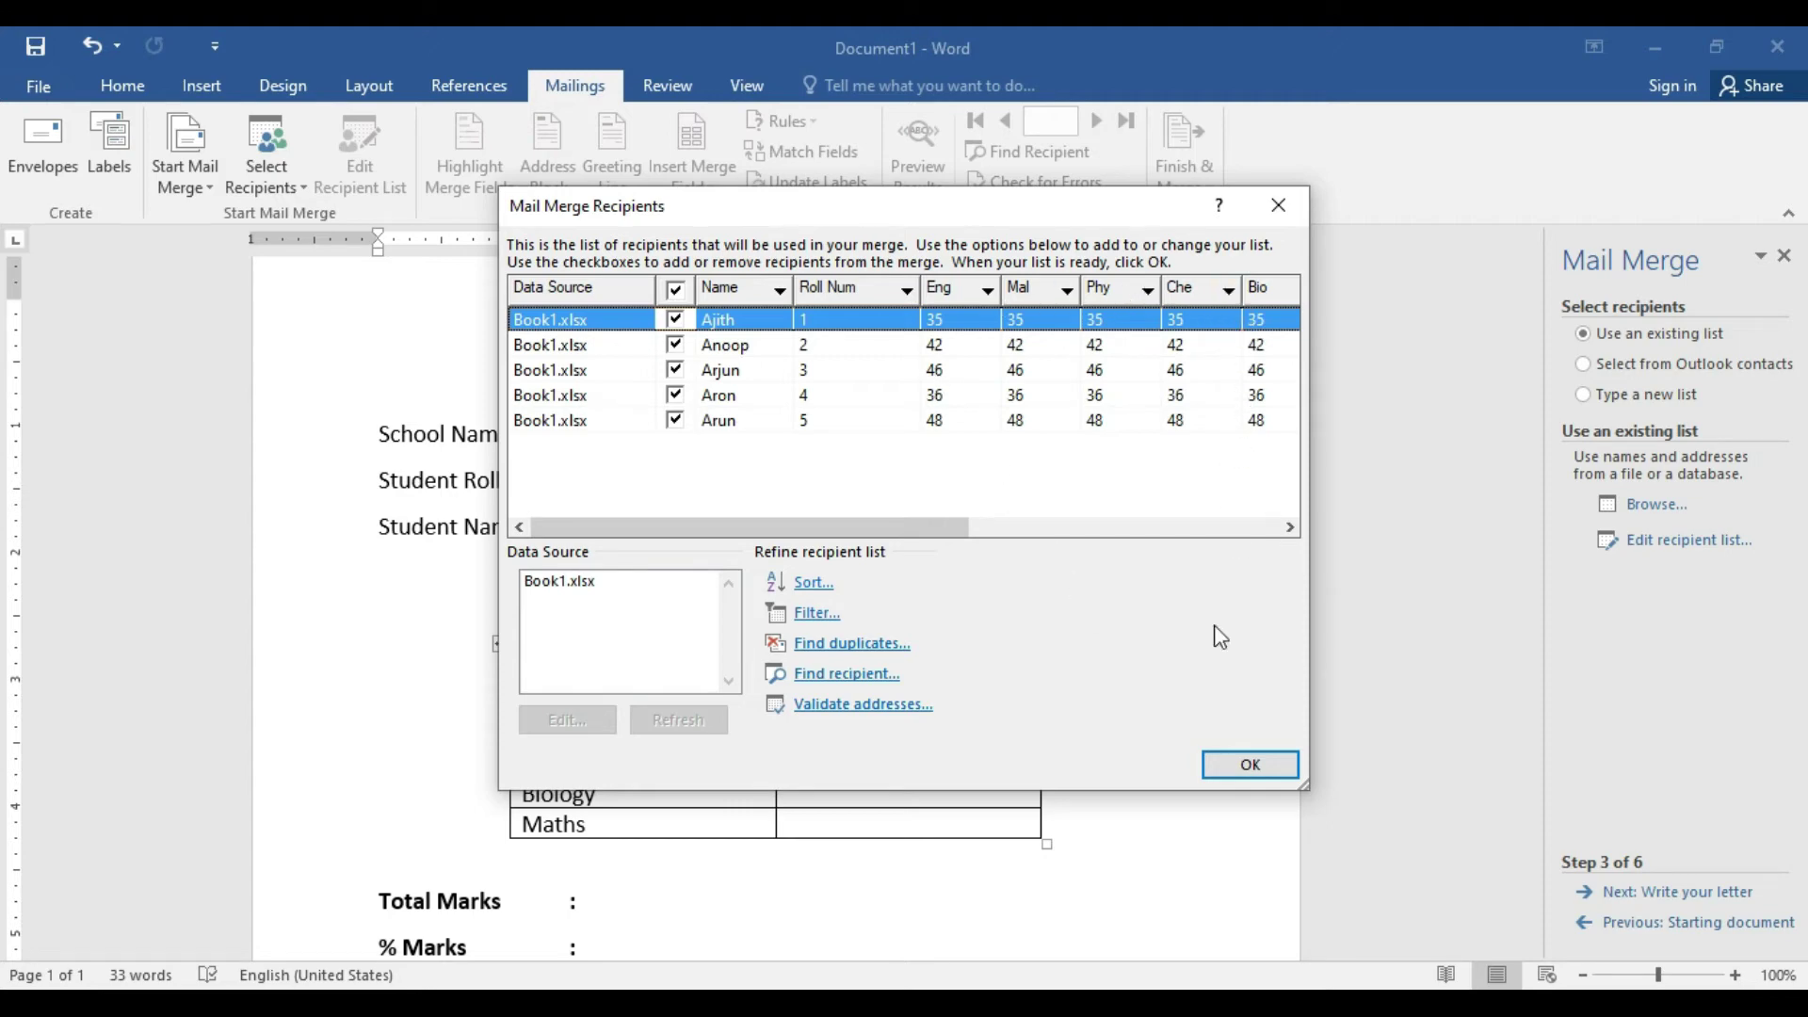
pyautogui.click(1259, 765)
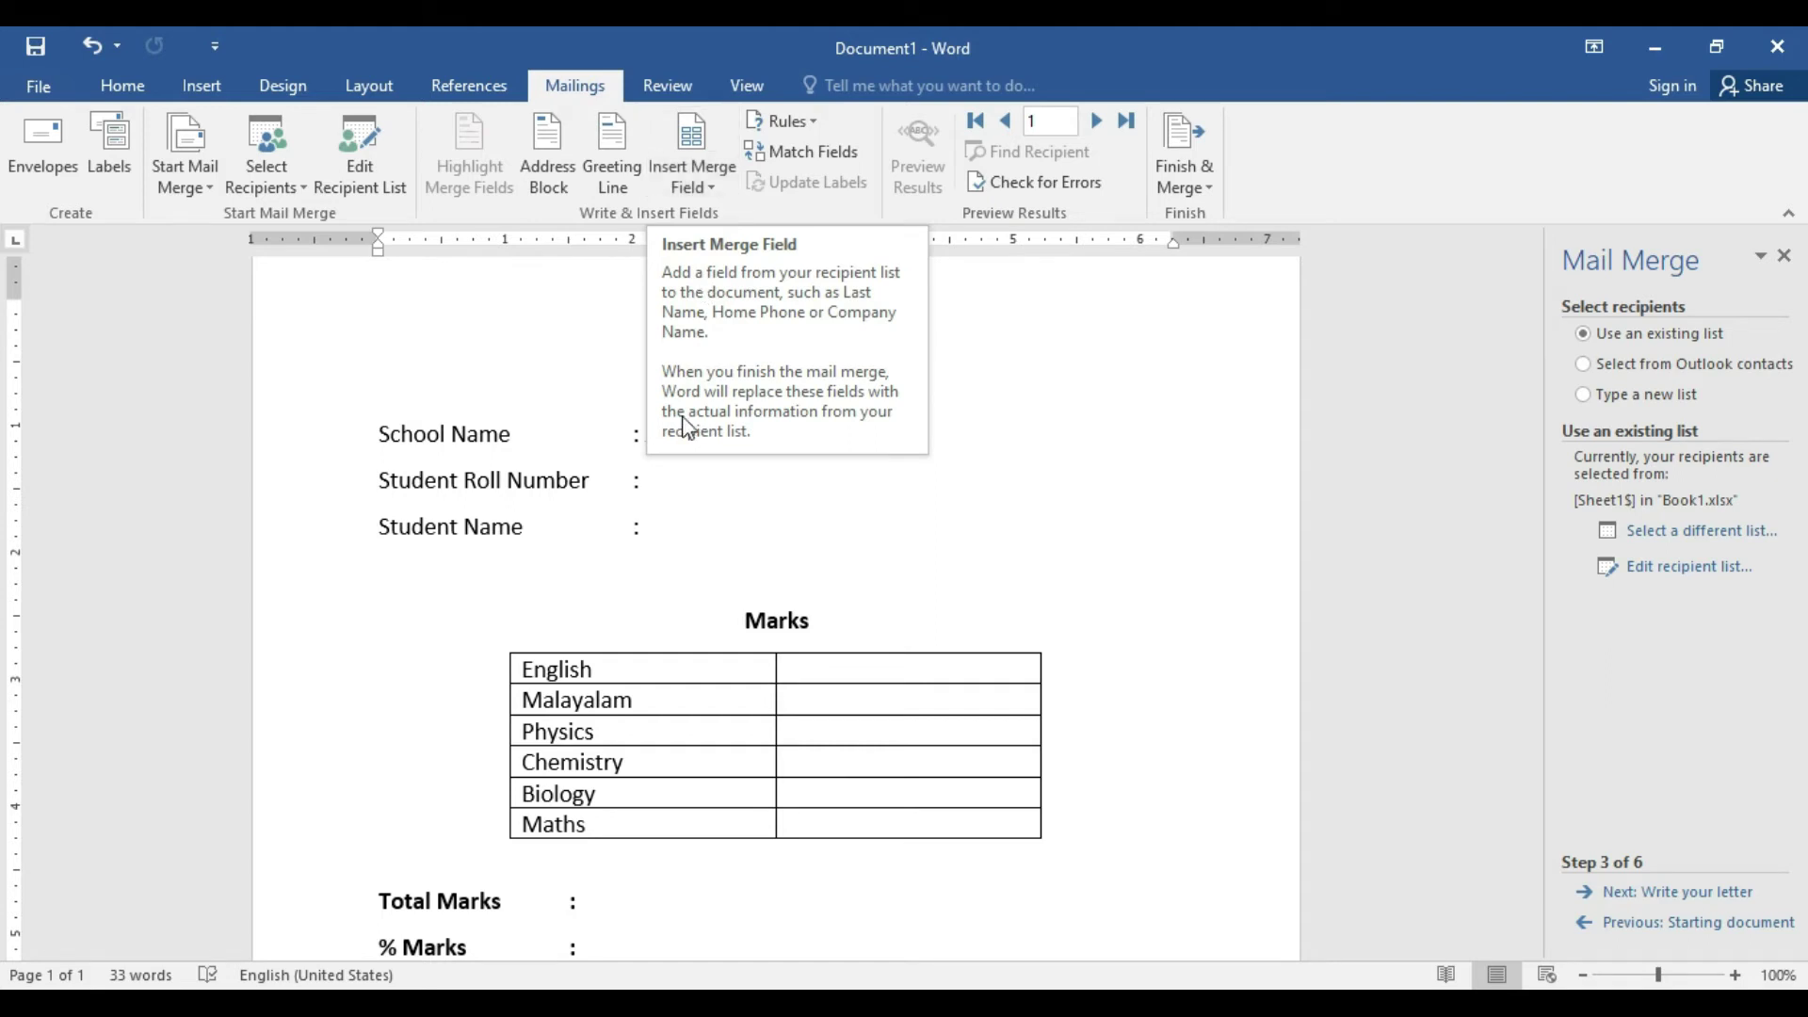
# - Insert the Roll_Num merge field after Student Roll Number and the Name merge field after Student Name
pyautogui.click(691, 480)
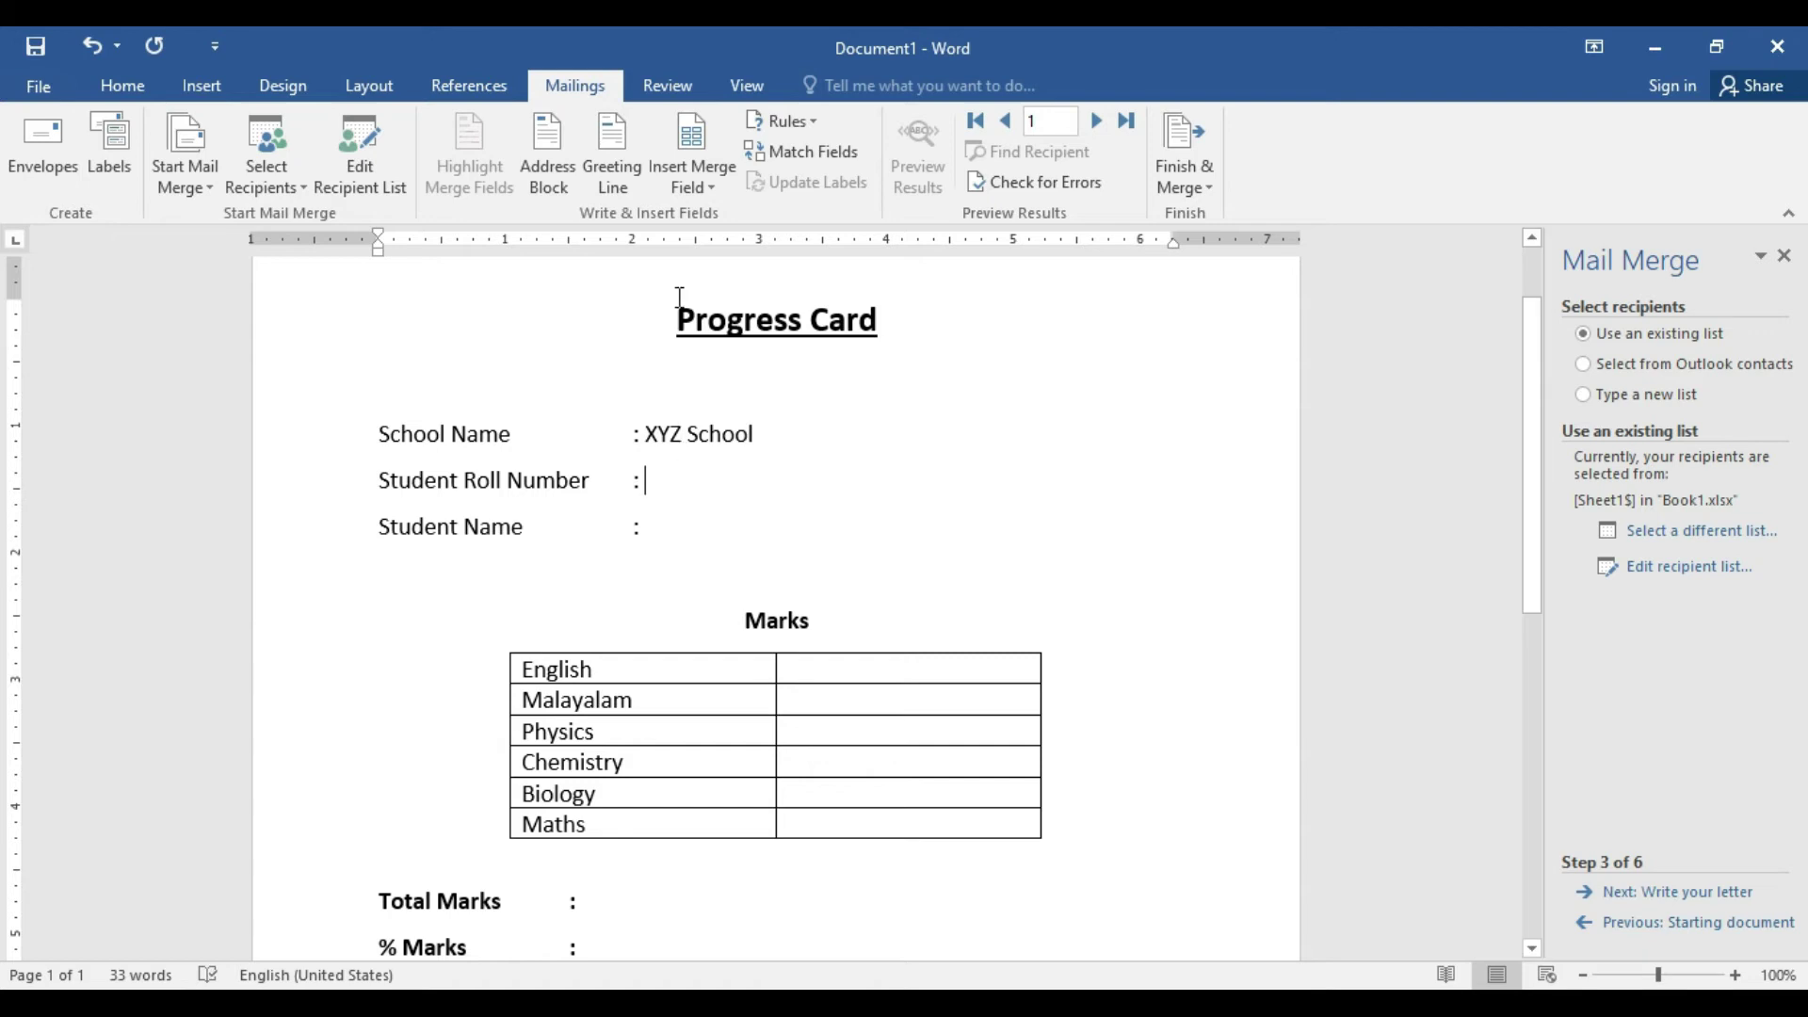
pyautogui.click(698, 182)
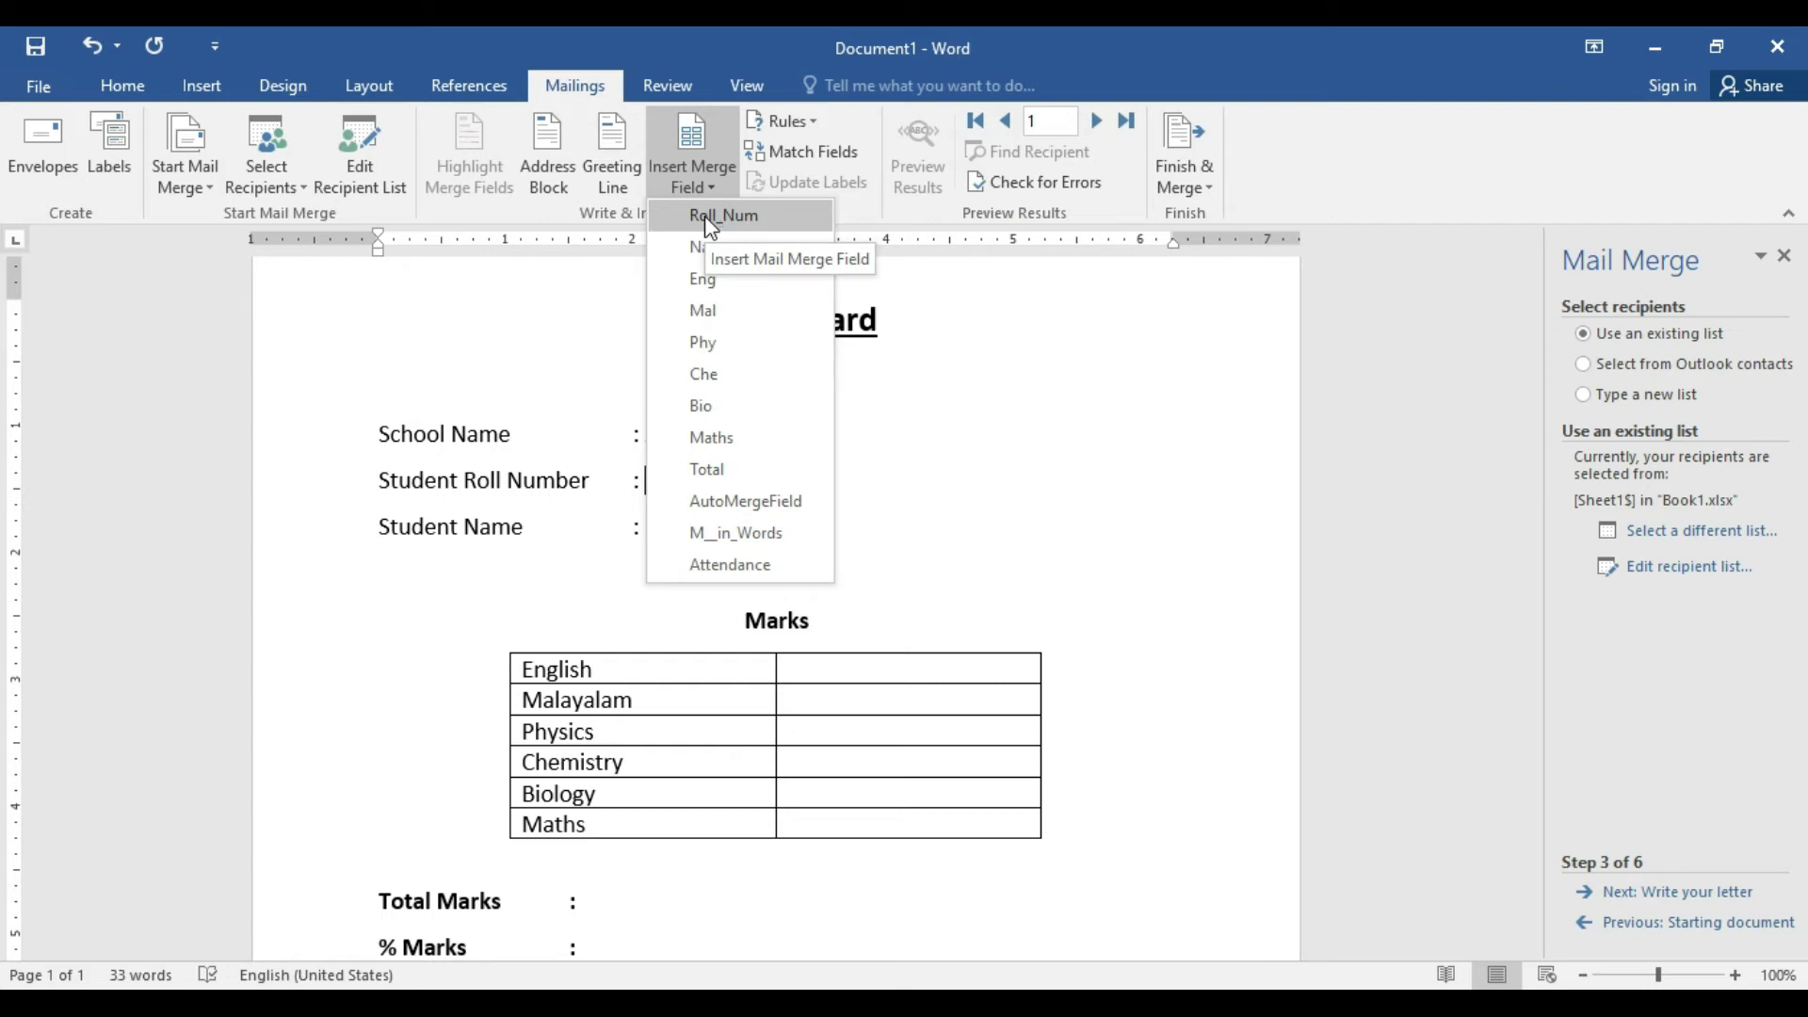
pyautogui.click(710, 219)
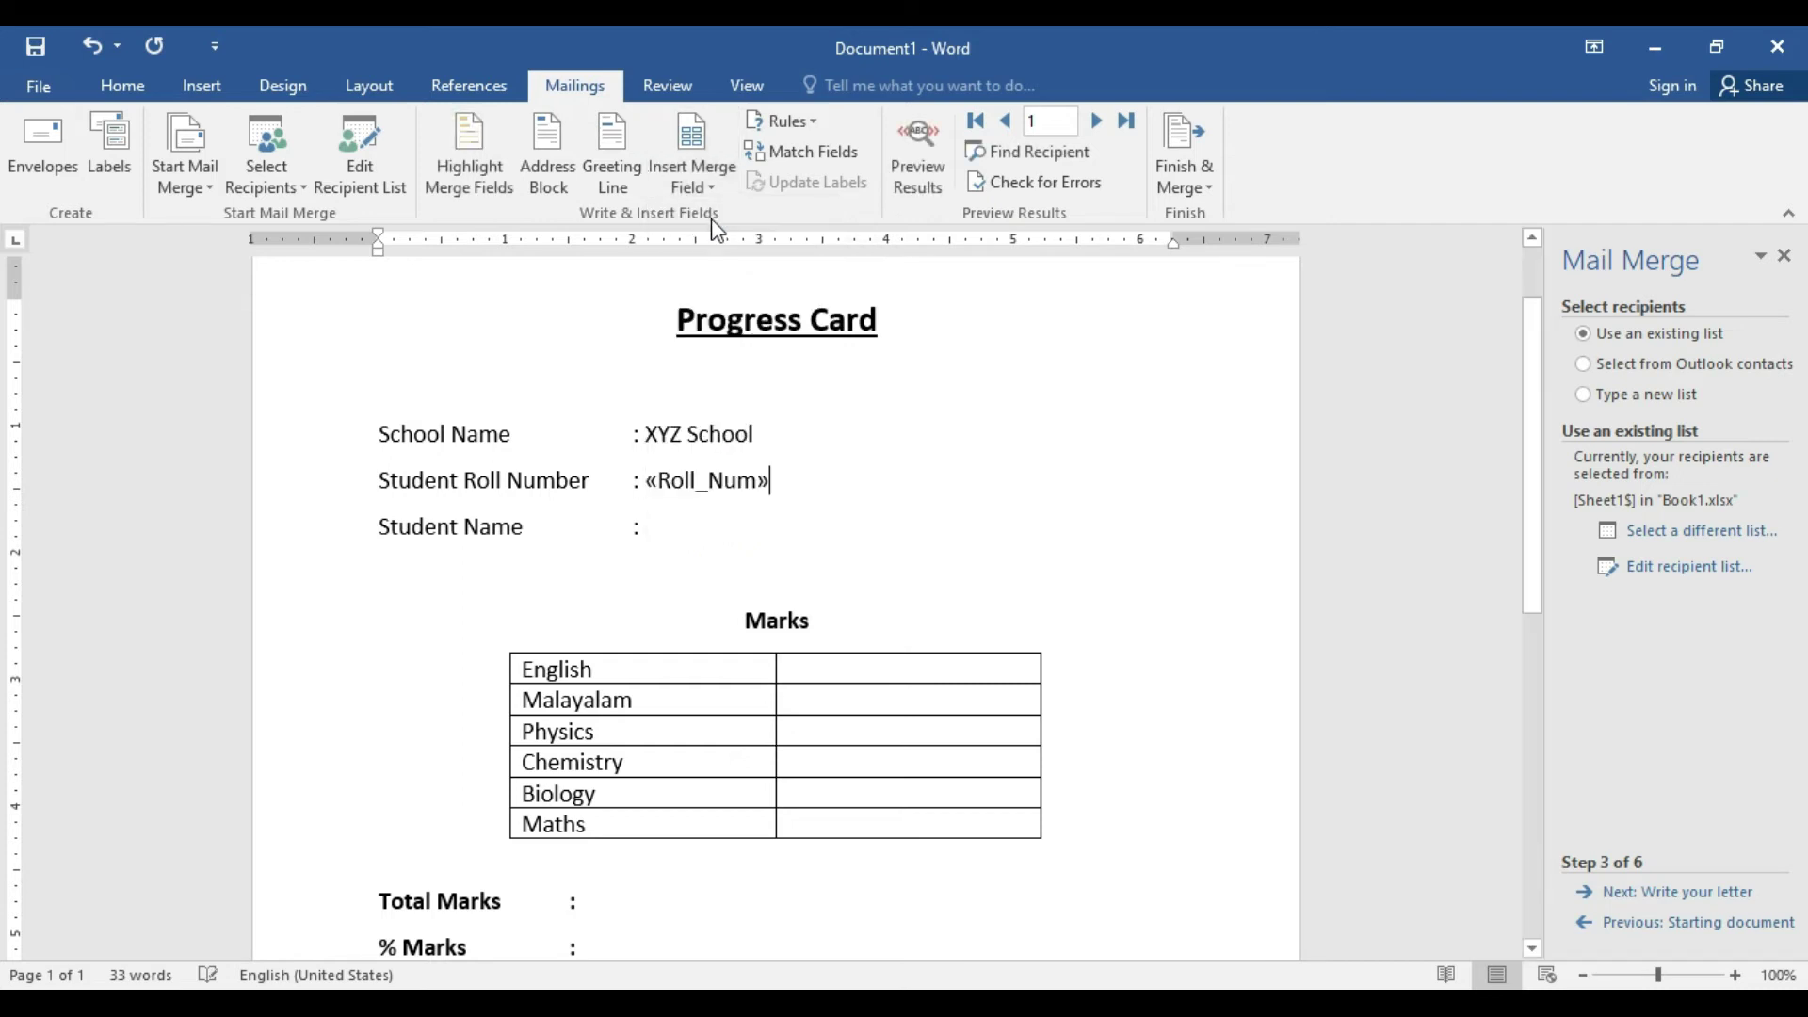
pyautogui.click(734, 531)
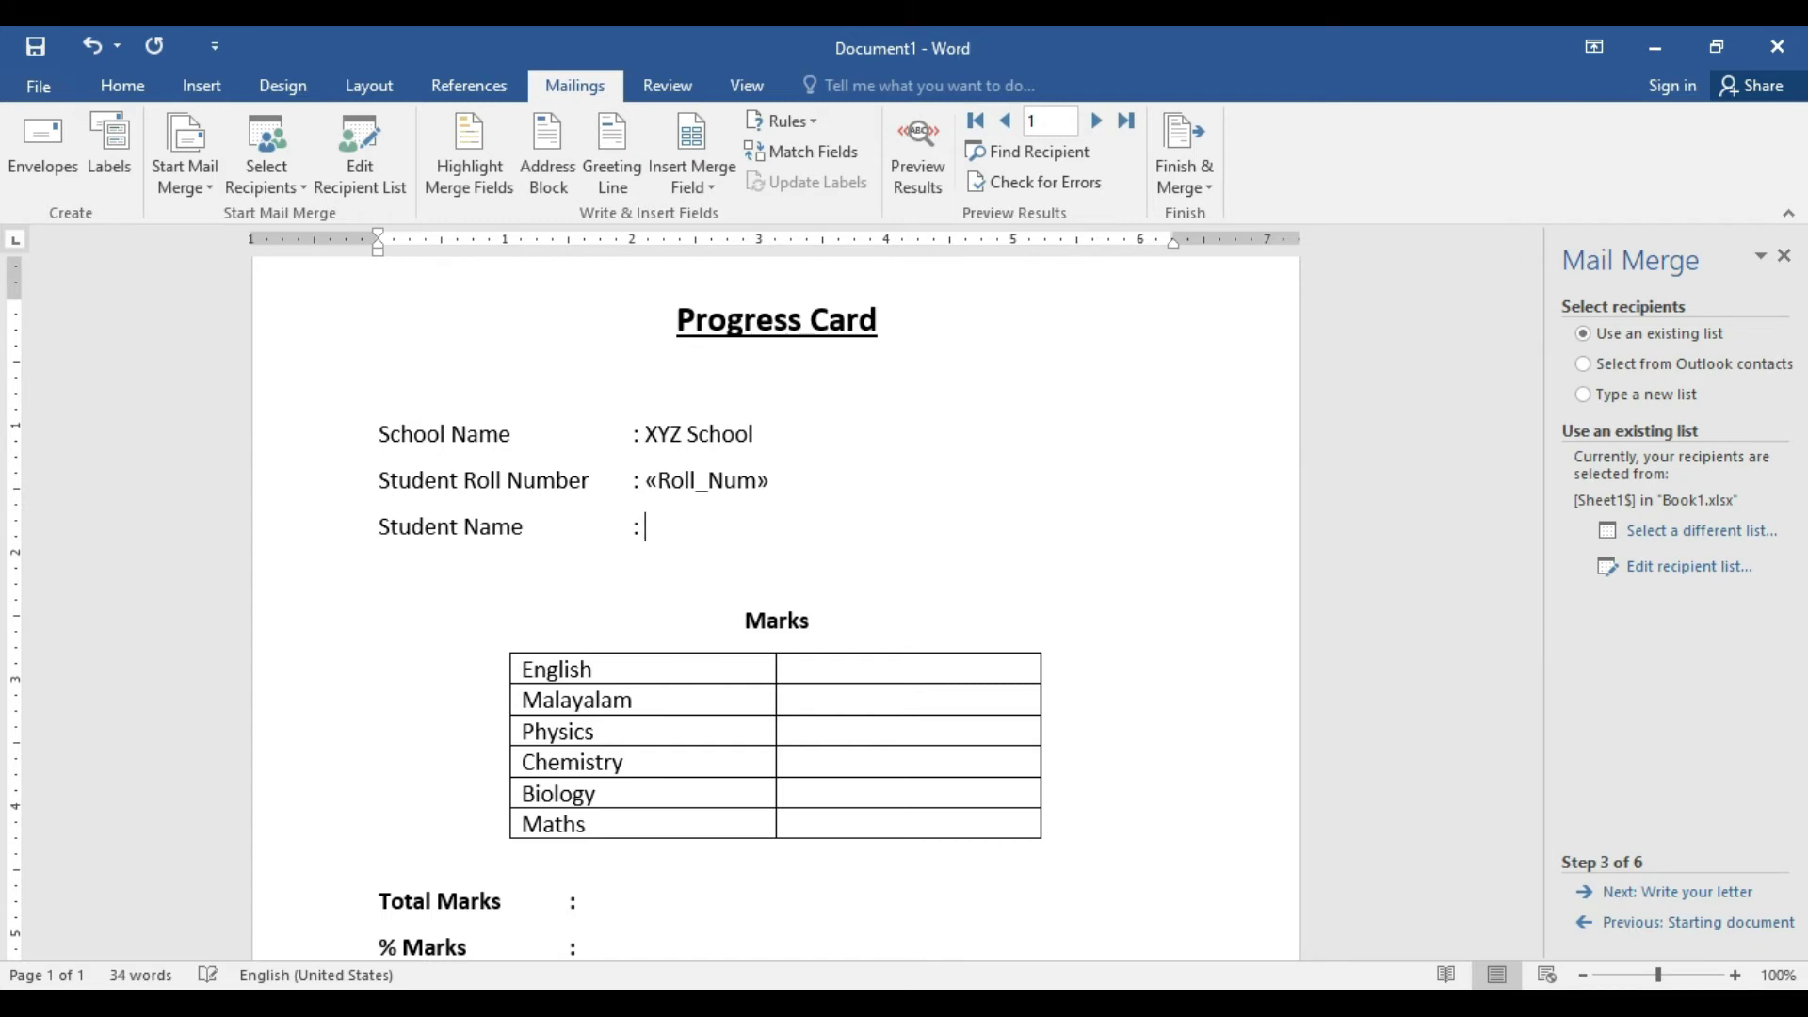
pyautogui.click(706, 187)
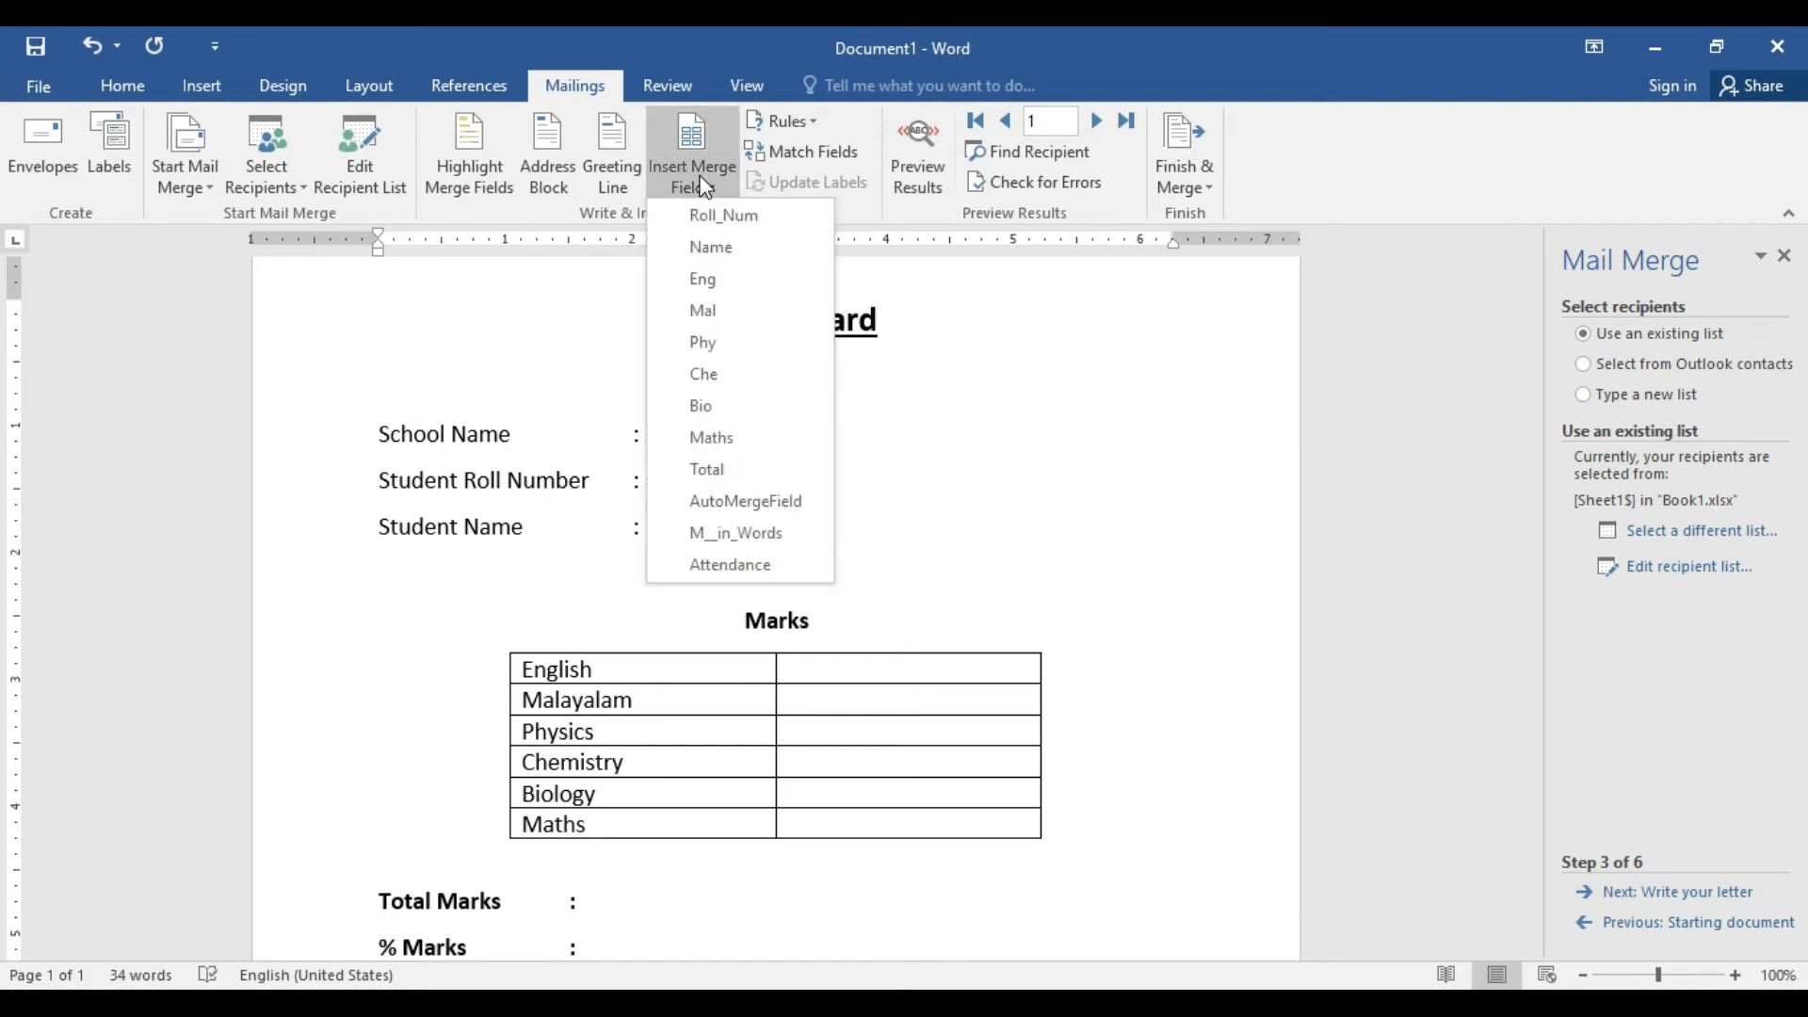
pyautogui.click(713, 246)
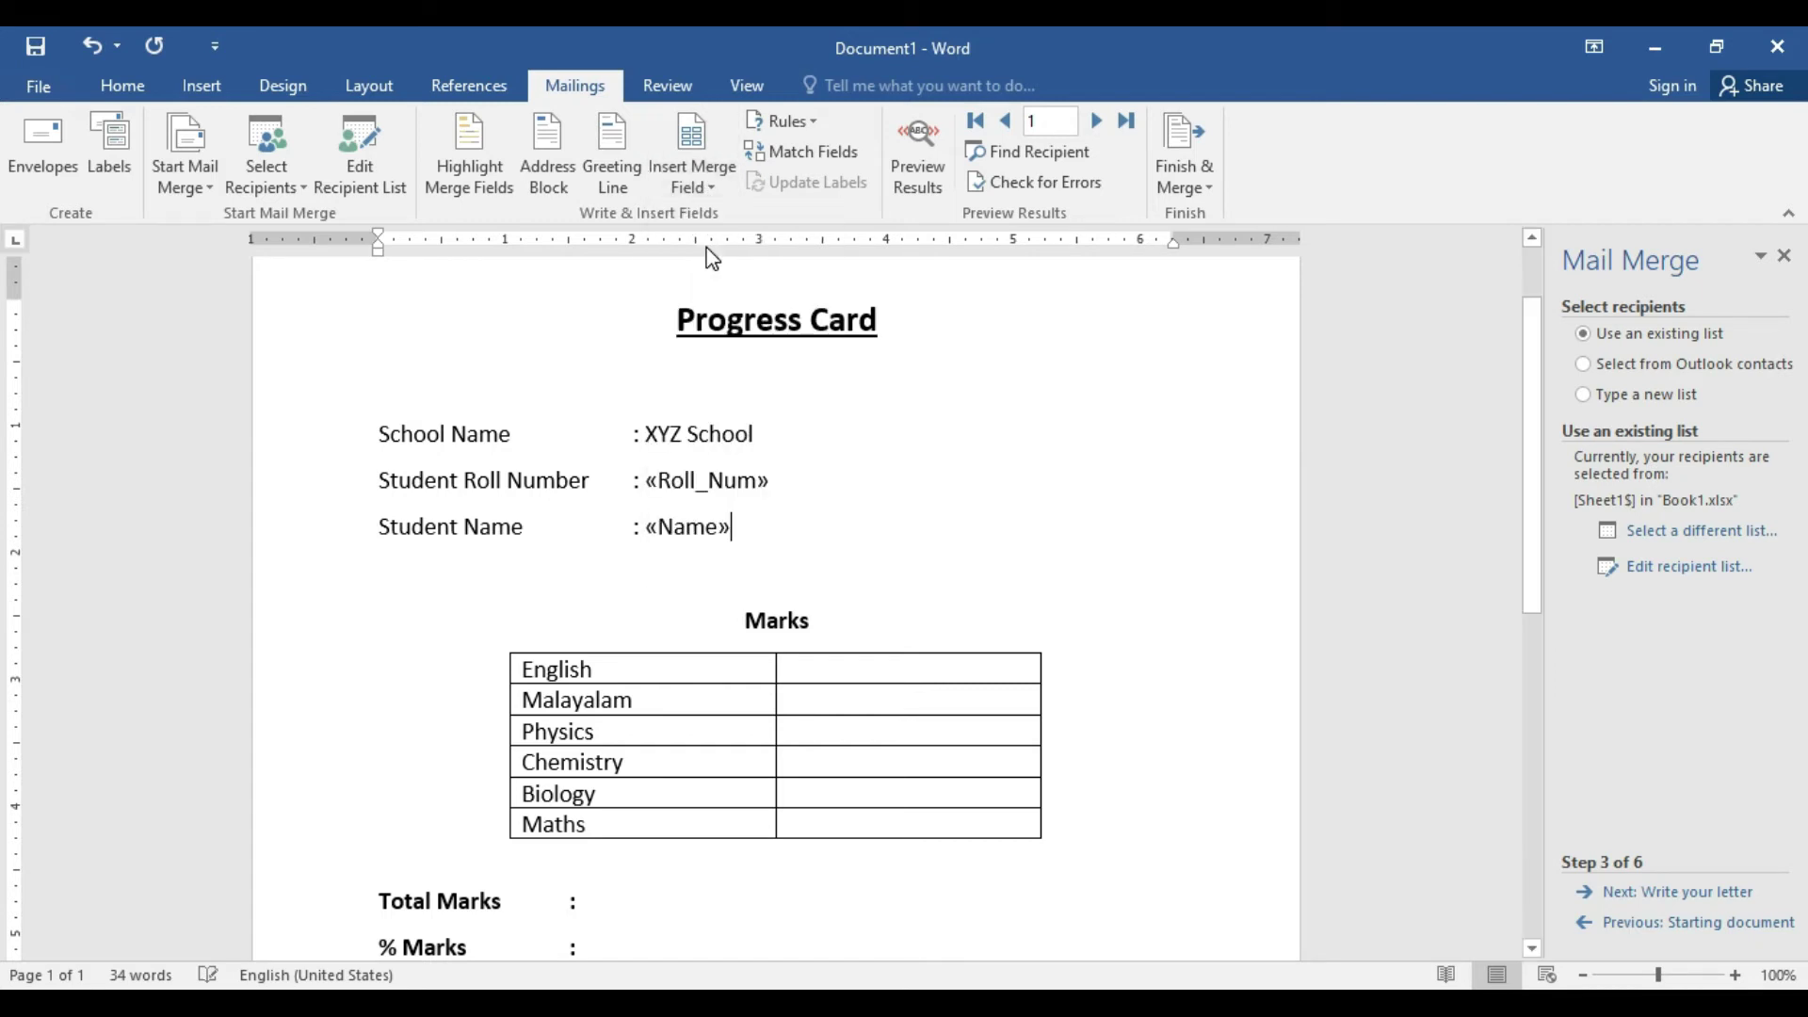
# - Insert the Eng, Mal and Phy merge fields beside English, Malayalam and Physics in the Marks table
pyautogui.click(825, 672)
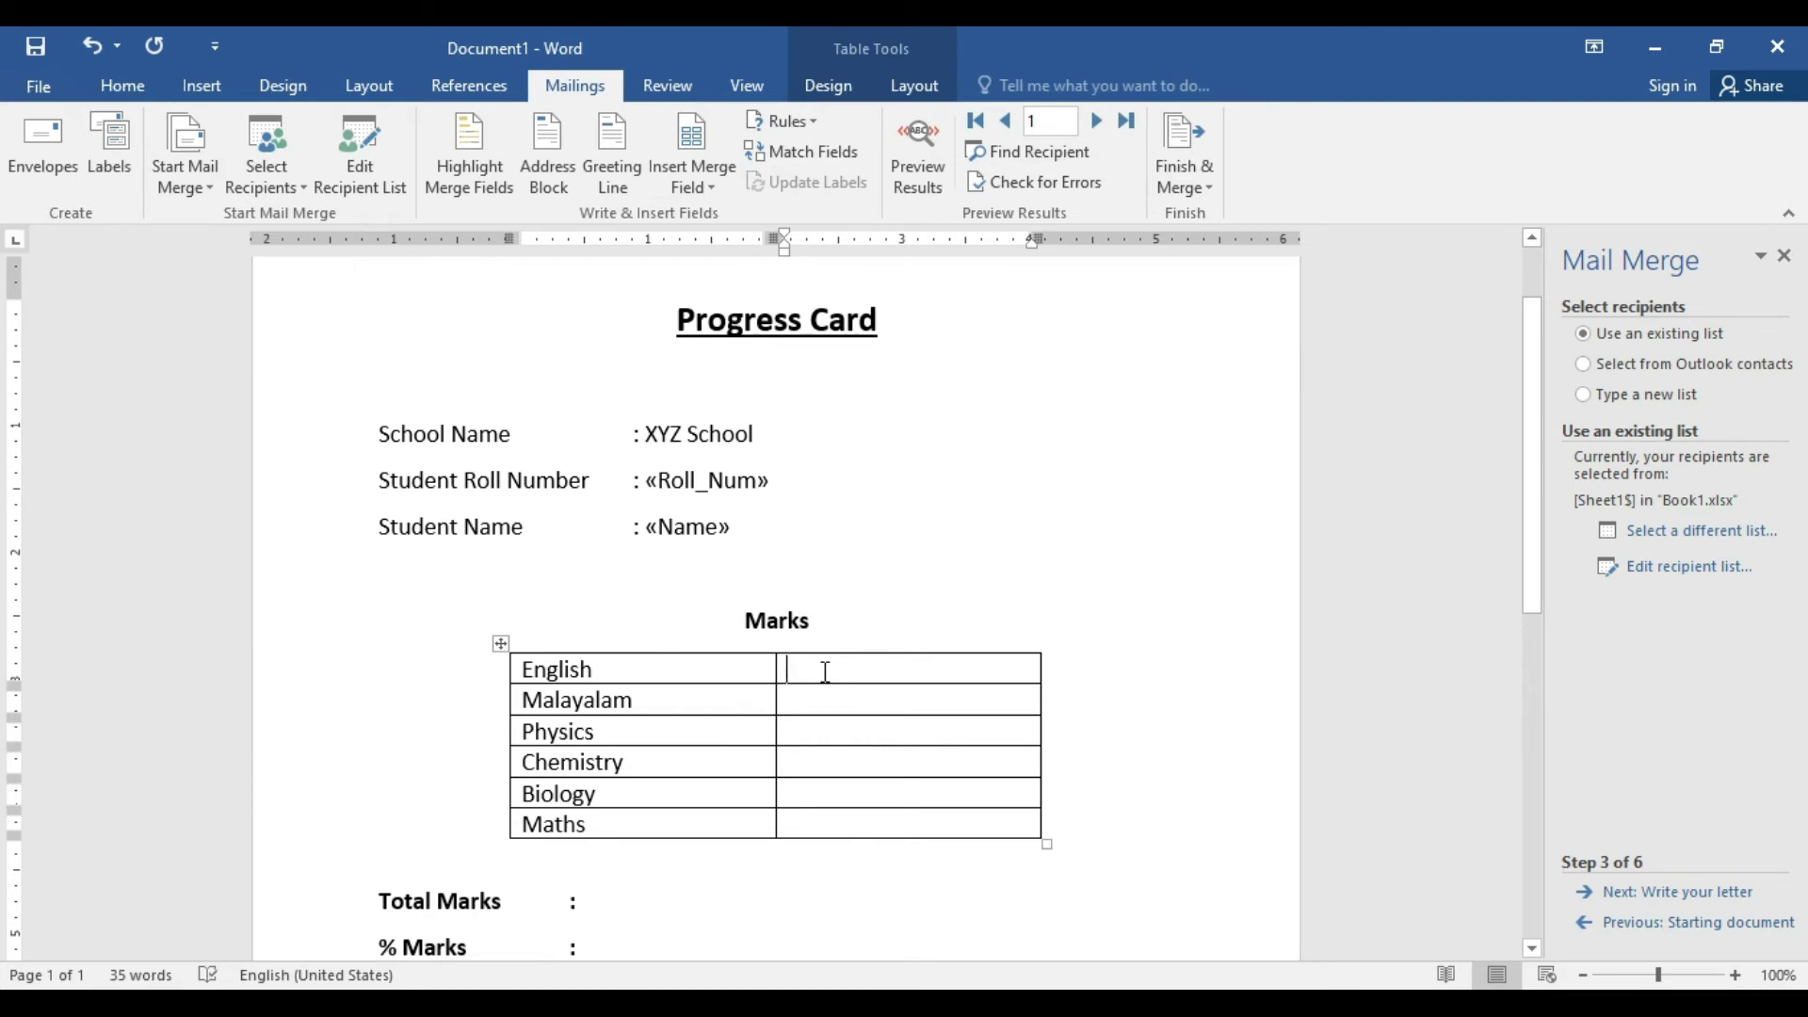
pyautogui.click(705, 179)
pyautogui.click(715, 282)
pyautogui.click(812, 703)
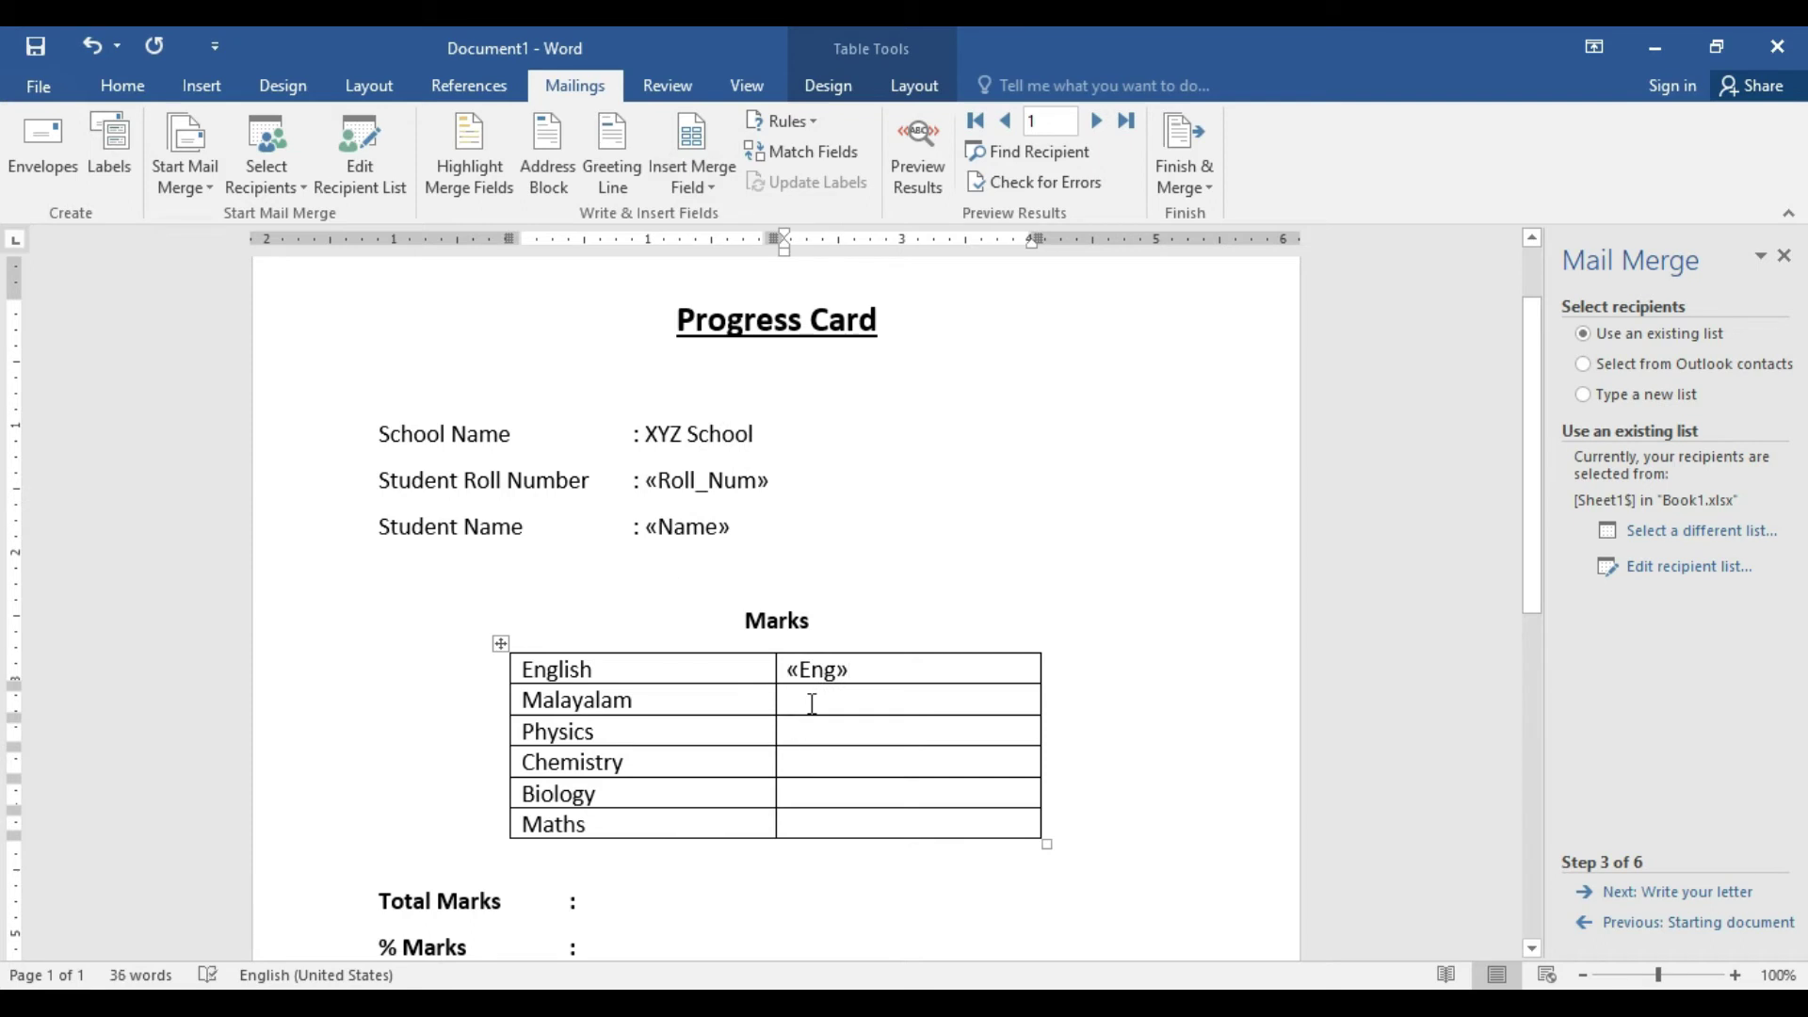
pyautogui.click(709, 188)
pyautogui.click(738, 307)
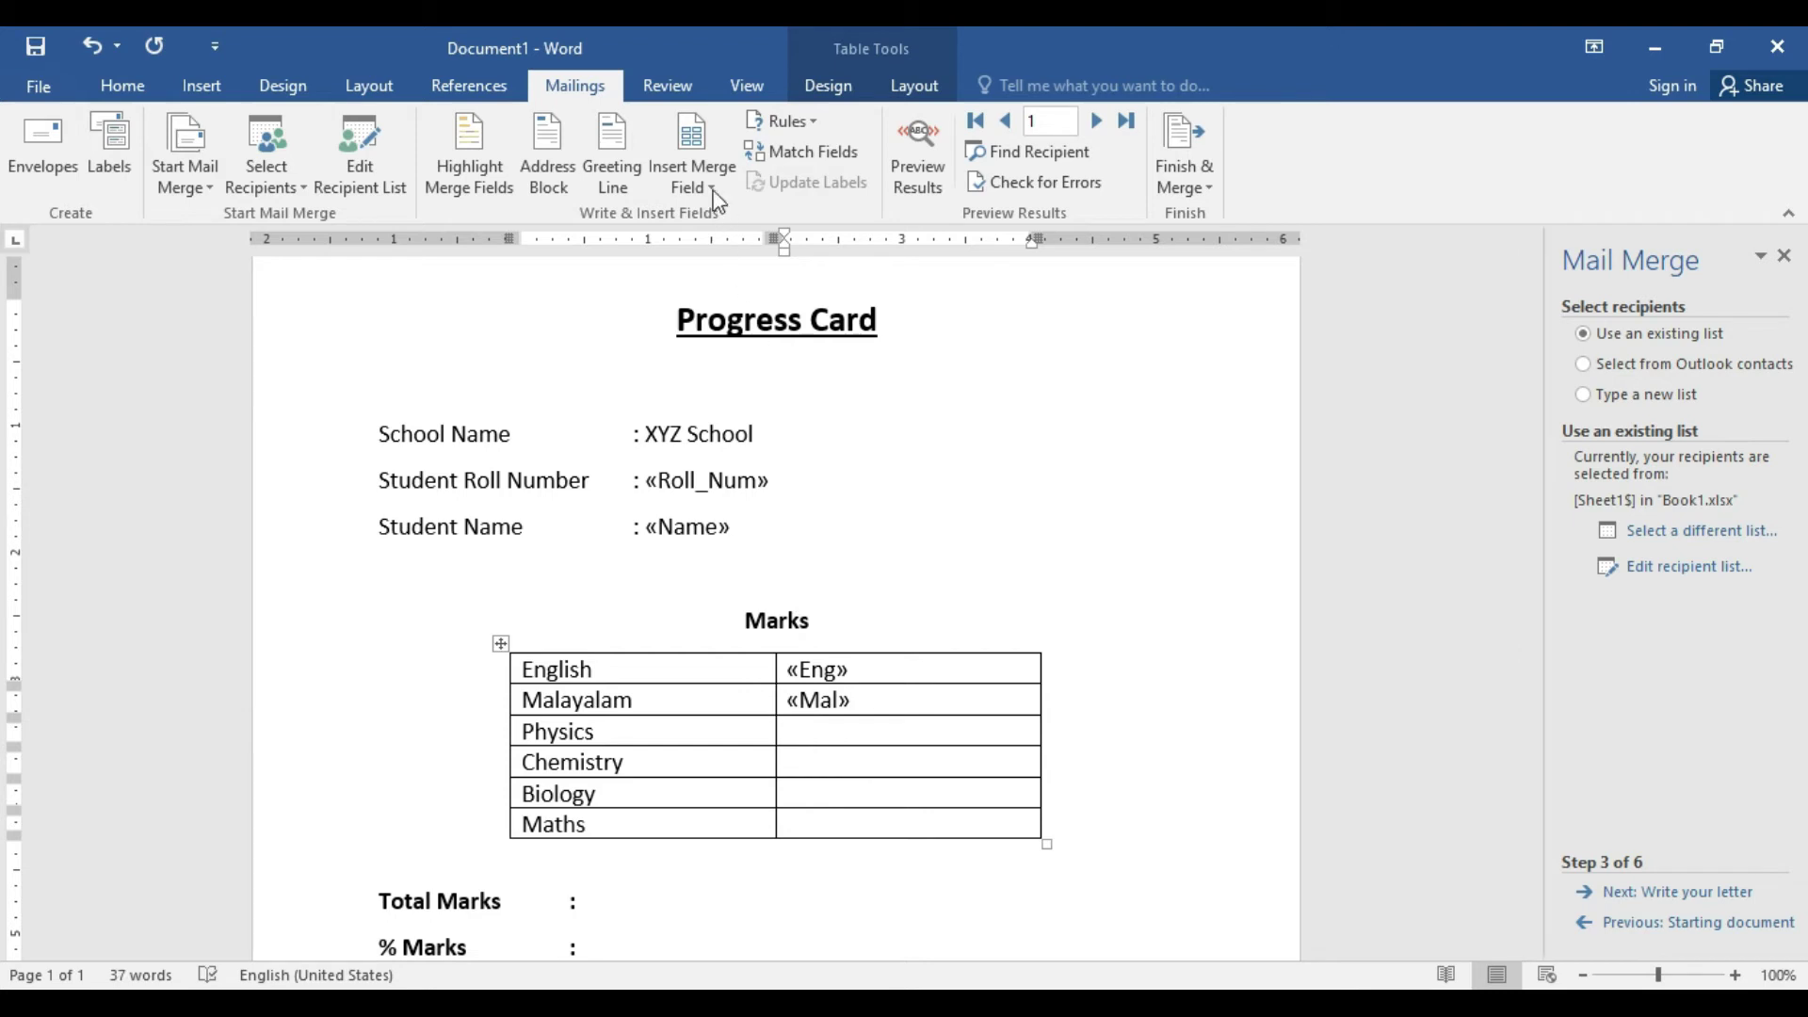
pyautogui.click(697, 170)
pyautogui.click(736, 345)
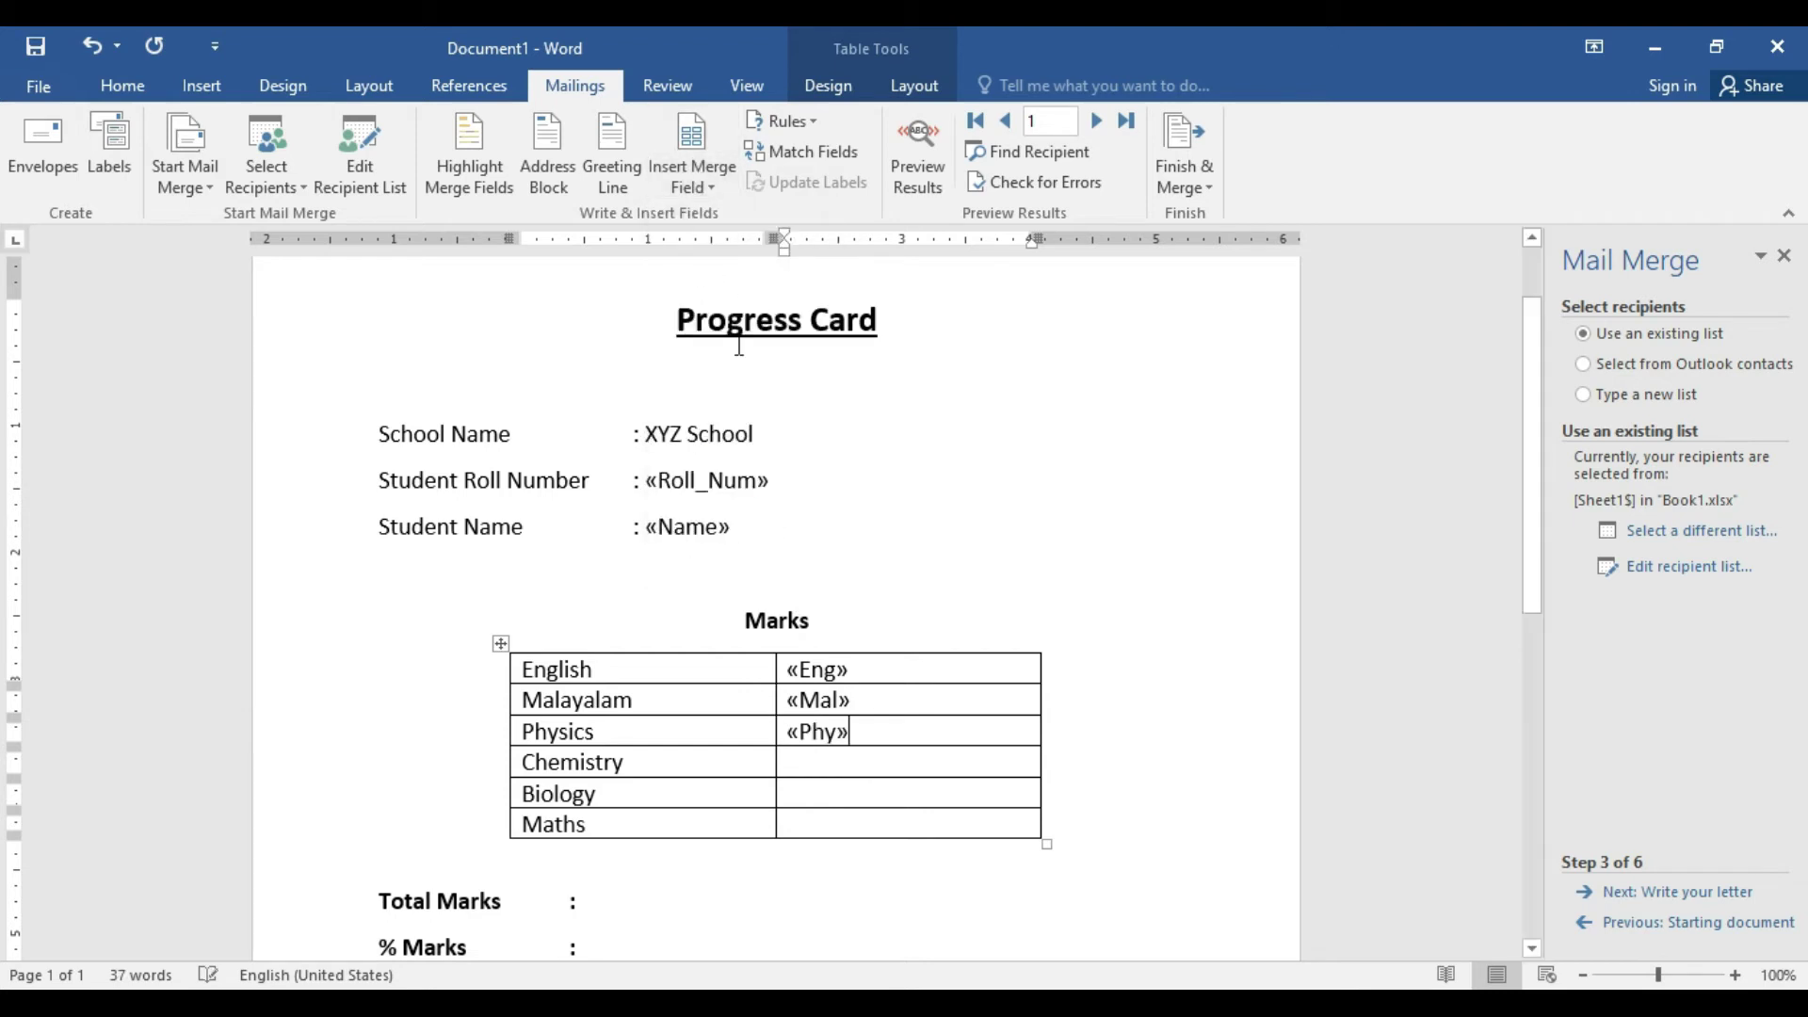
# - Insert the Che, Bio and Maths merge fields beside Chemistry, Biology and Maths in the Marks table
pyautogui.press('Down')
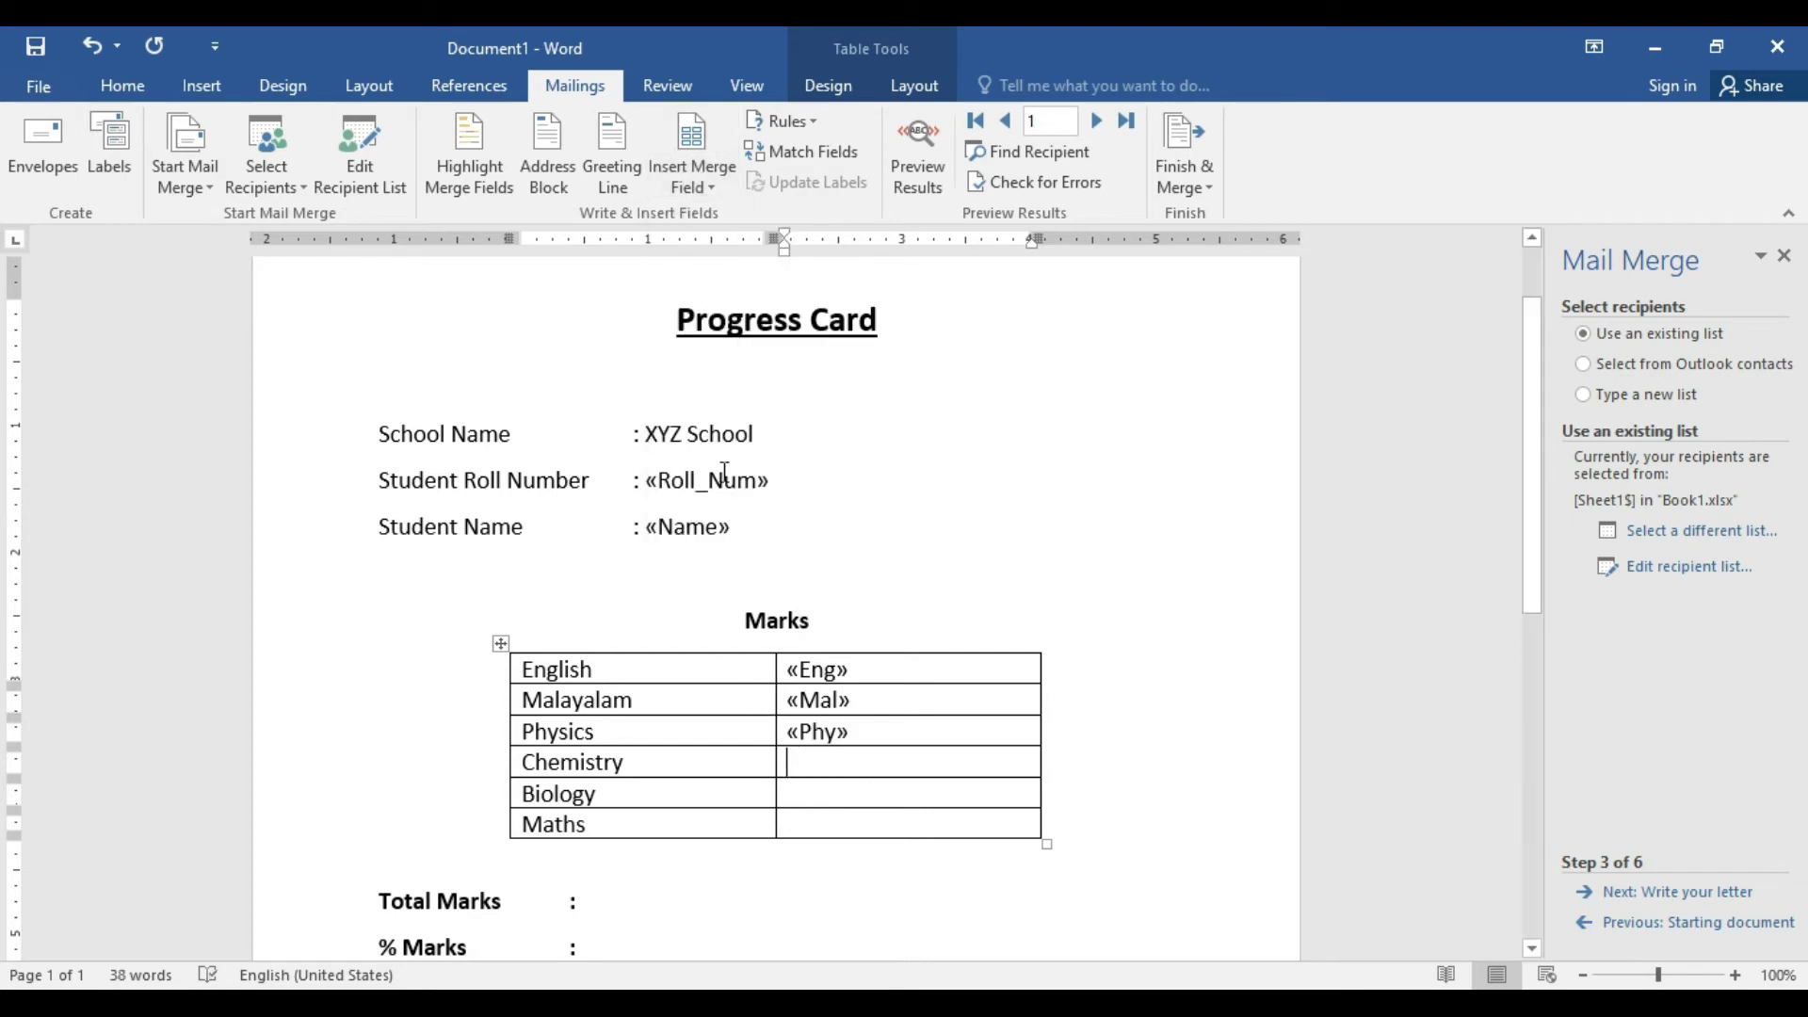
pyautogui.click(703, 187)
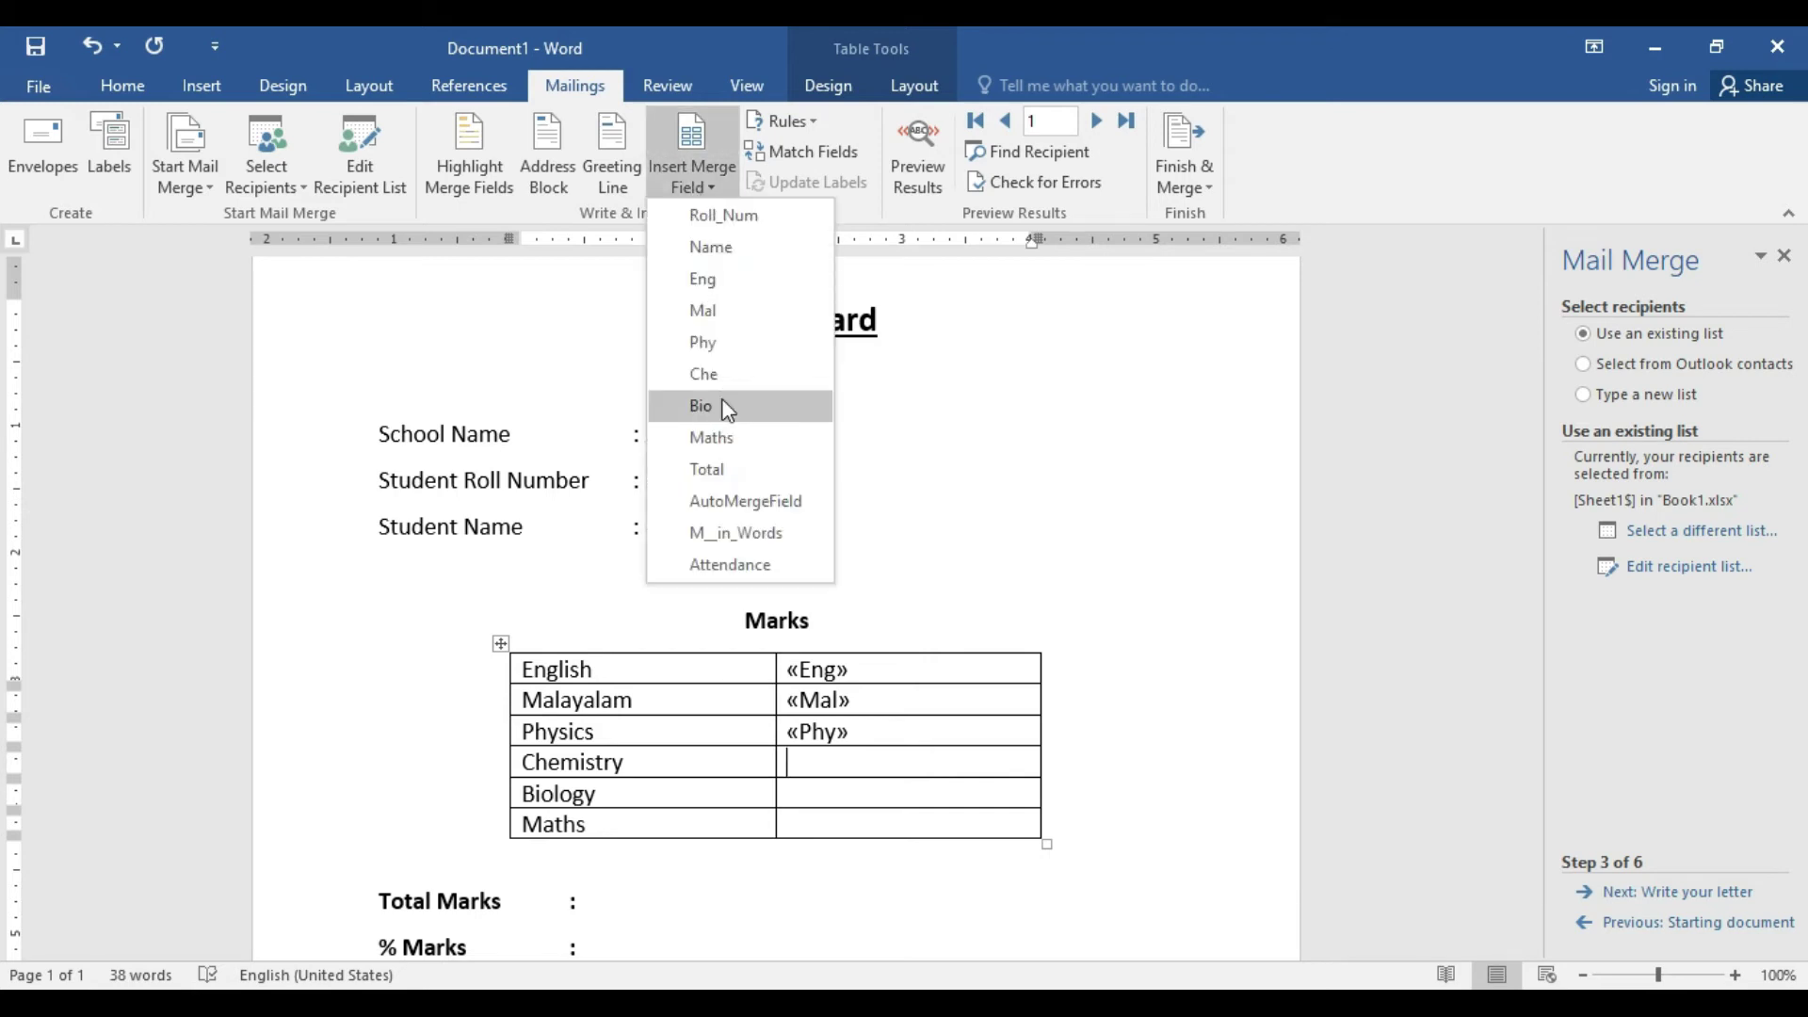
pyautogui.click(719, 373)
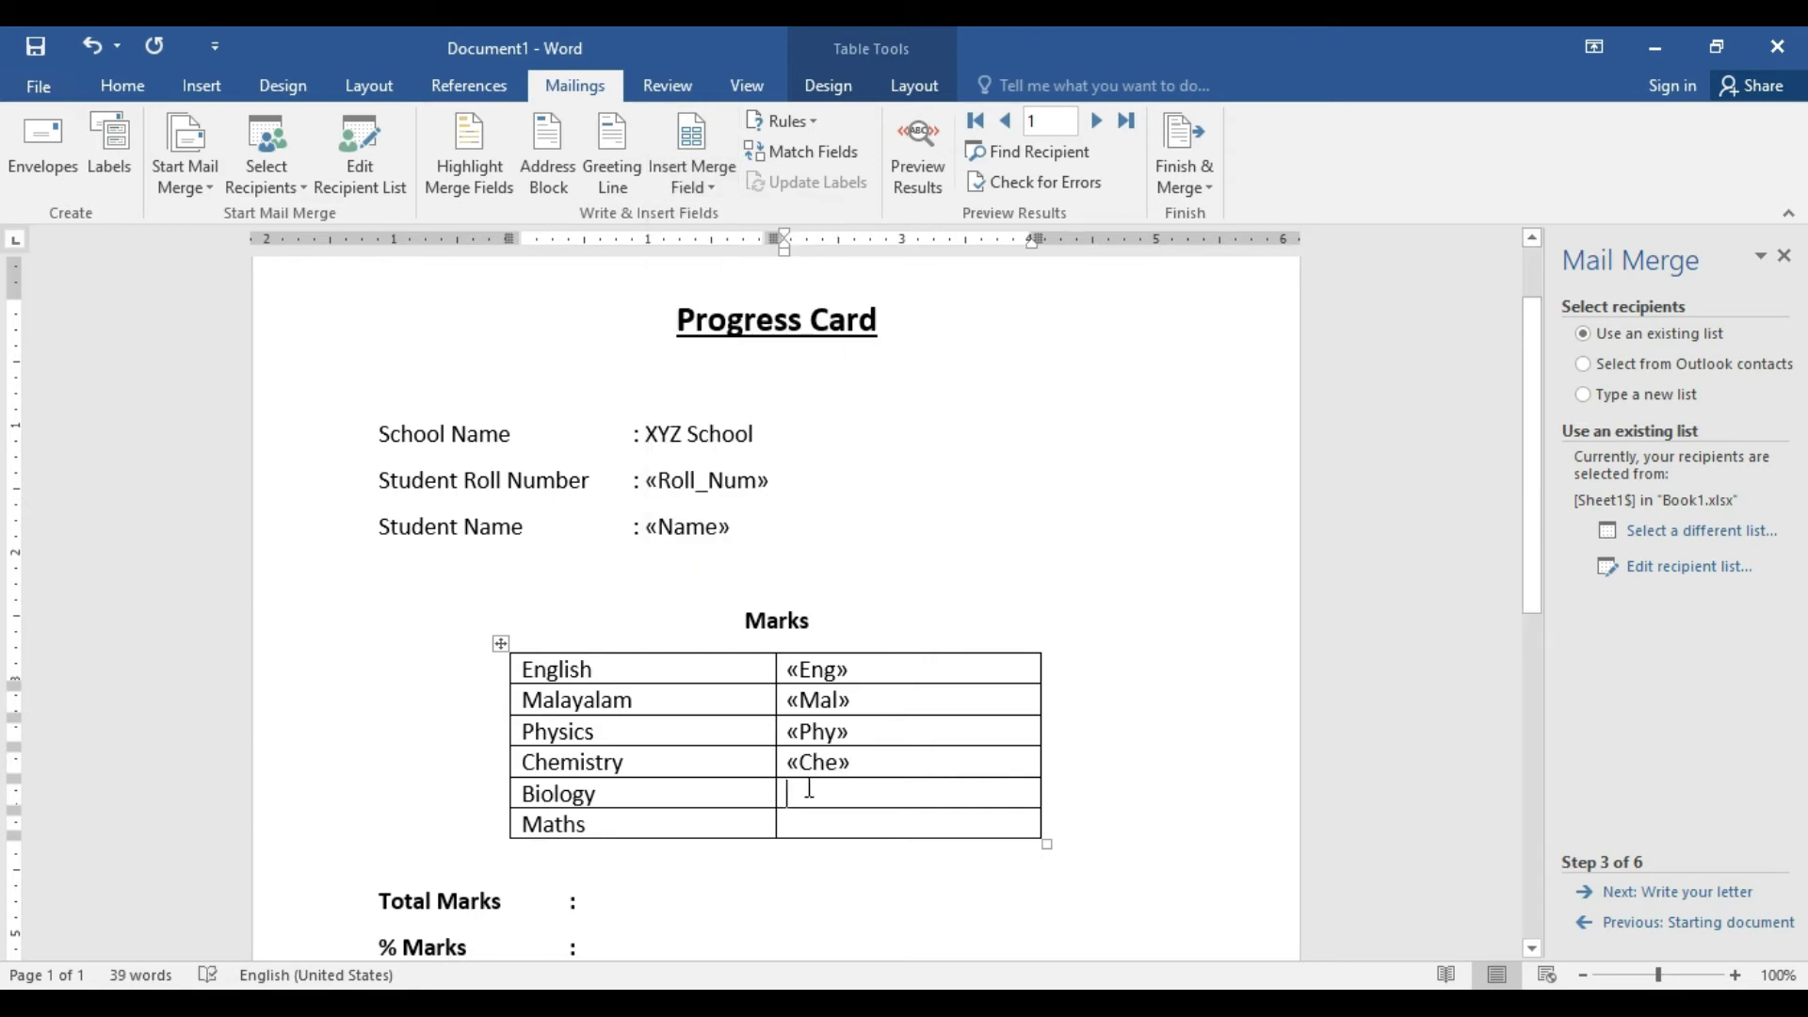
pyautogui.click(702, 186)
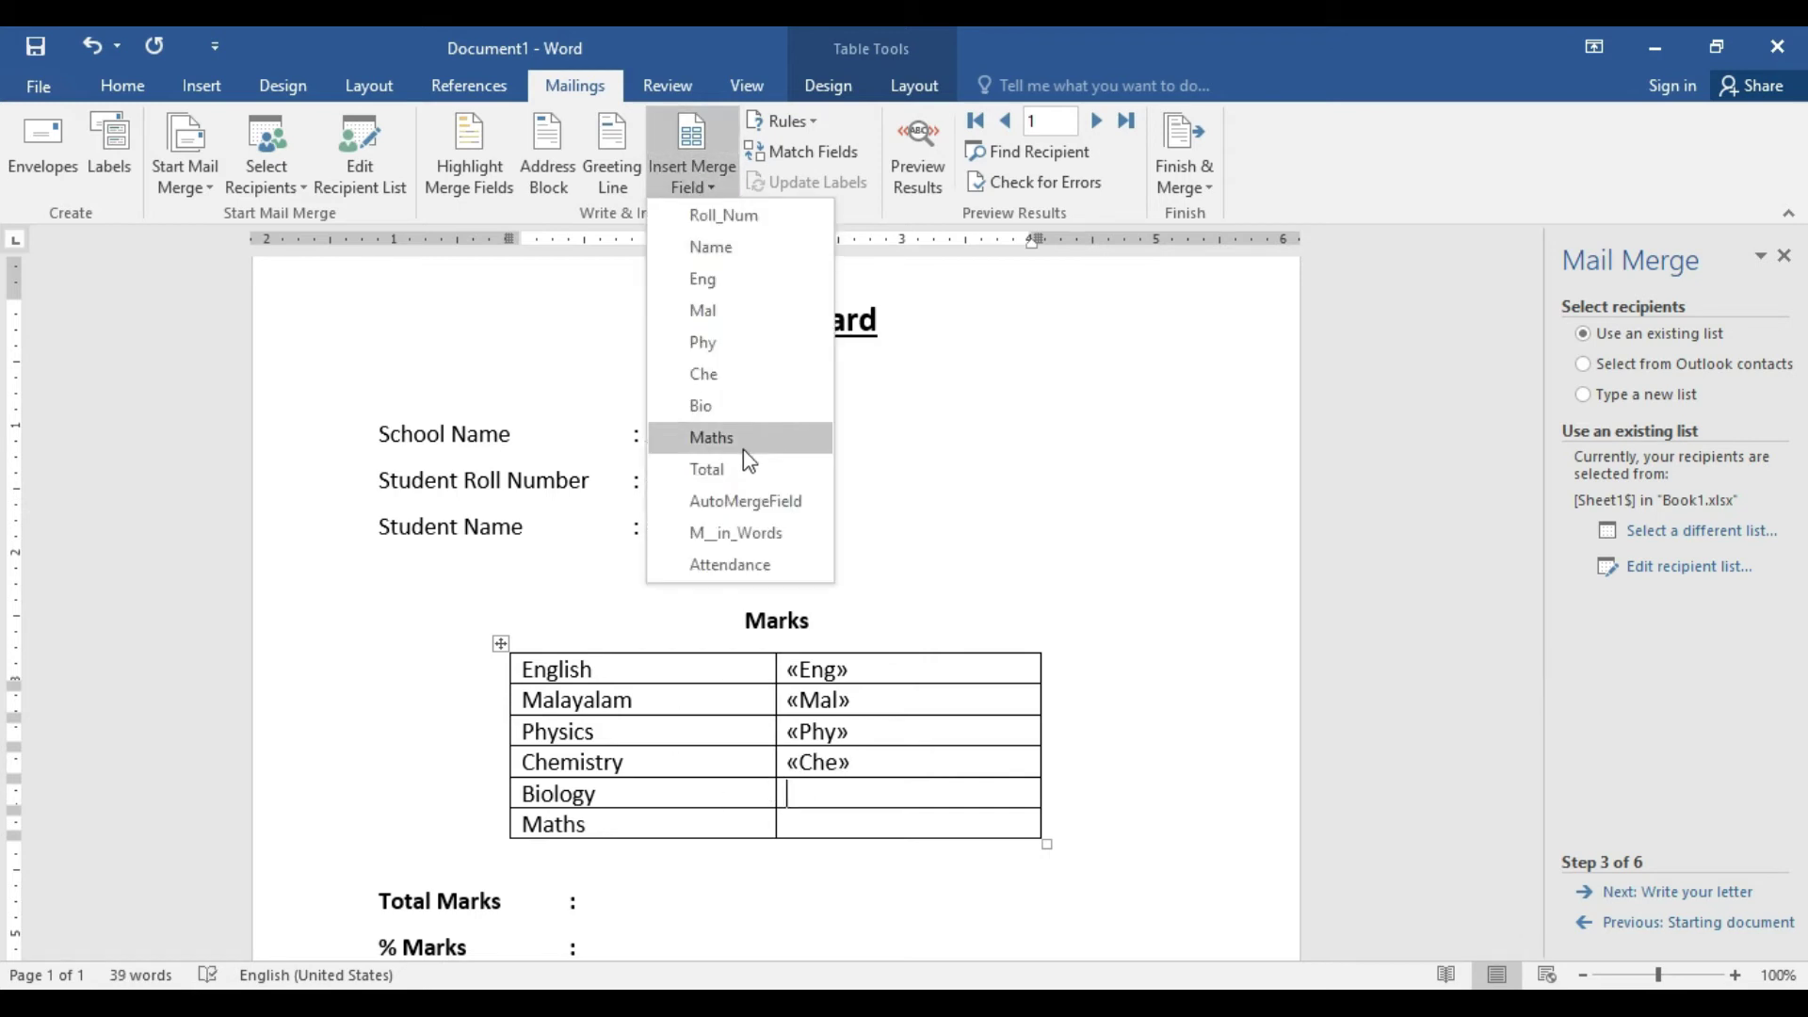
pyautogui.click(731, 406)
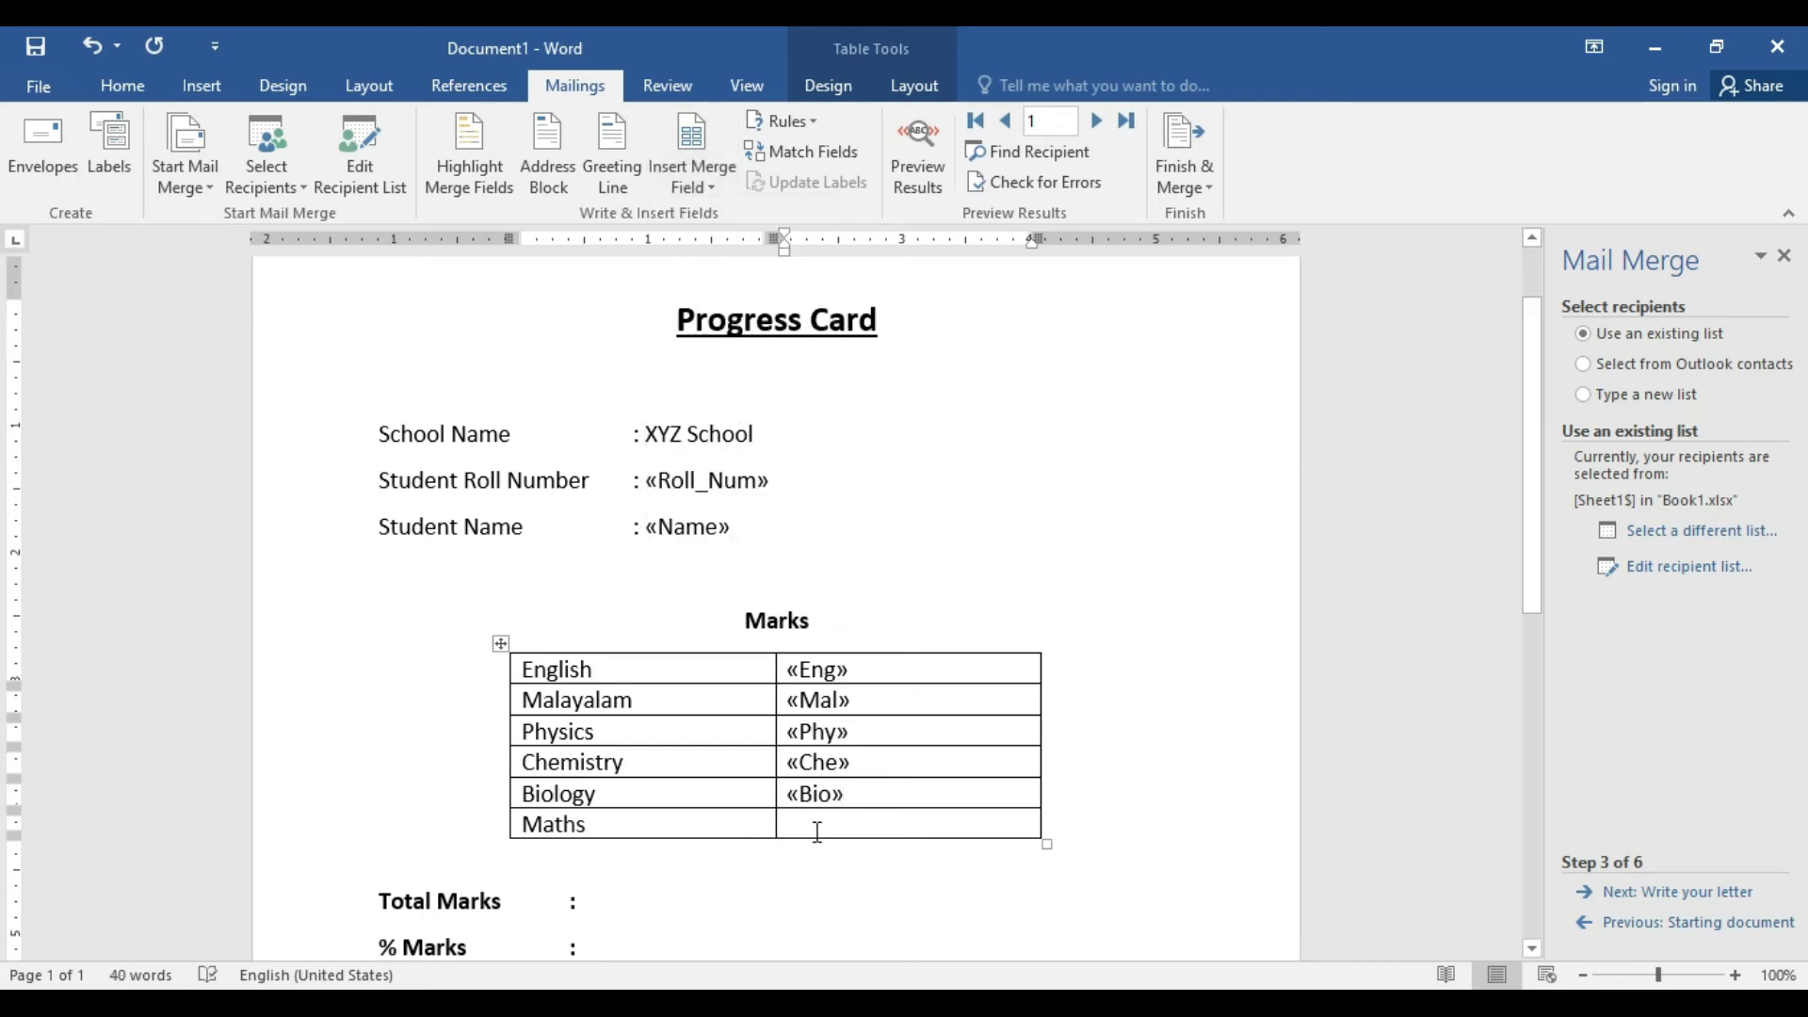
pyautogui.click(703, 184)
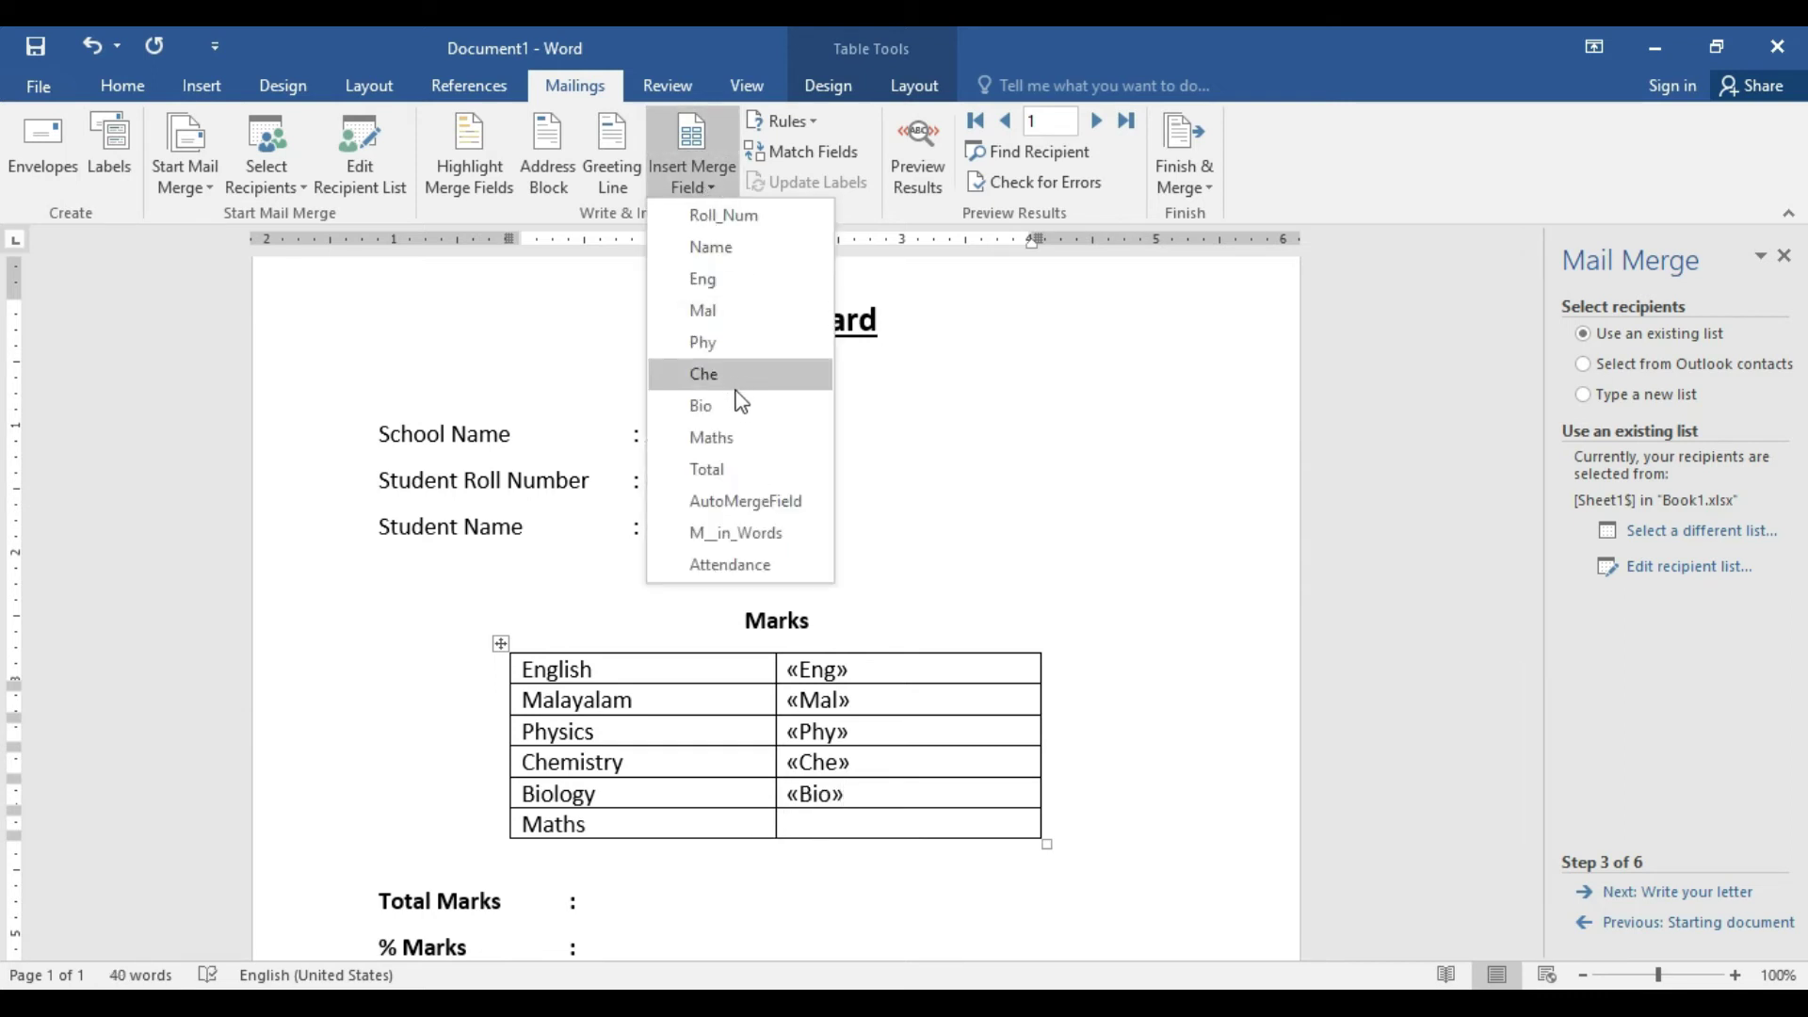
pyautogui.click(737, 435)
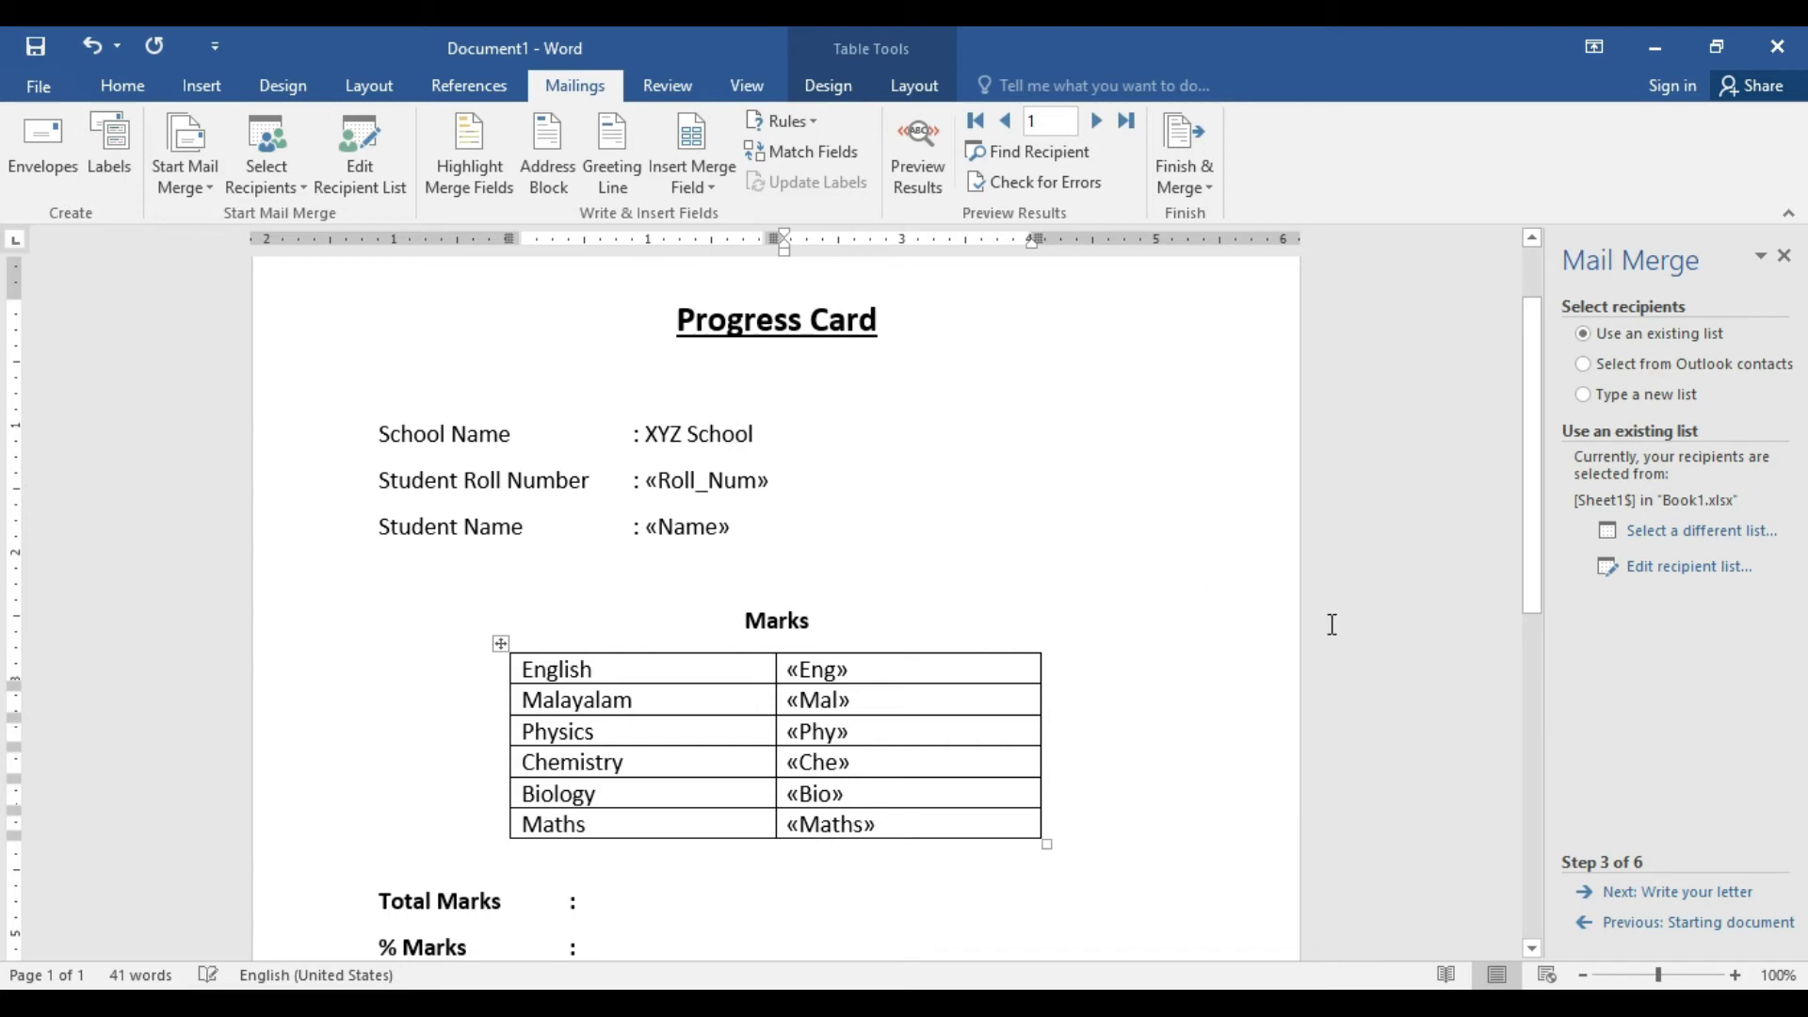
# - Insert the Total merge field beside Total Marks and AutoMergeField beside % Marks, each after a tab space
pyautogui.moveTo(1533, 538); pyautogui.dragTo(1540, 683)
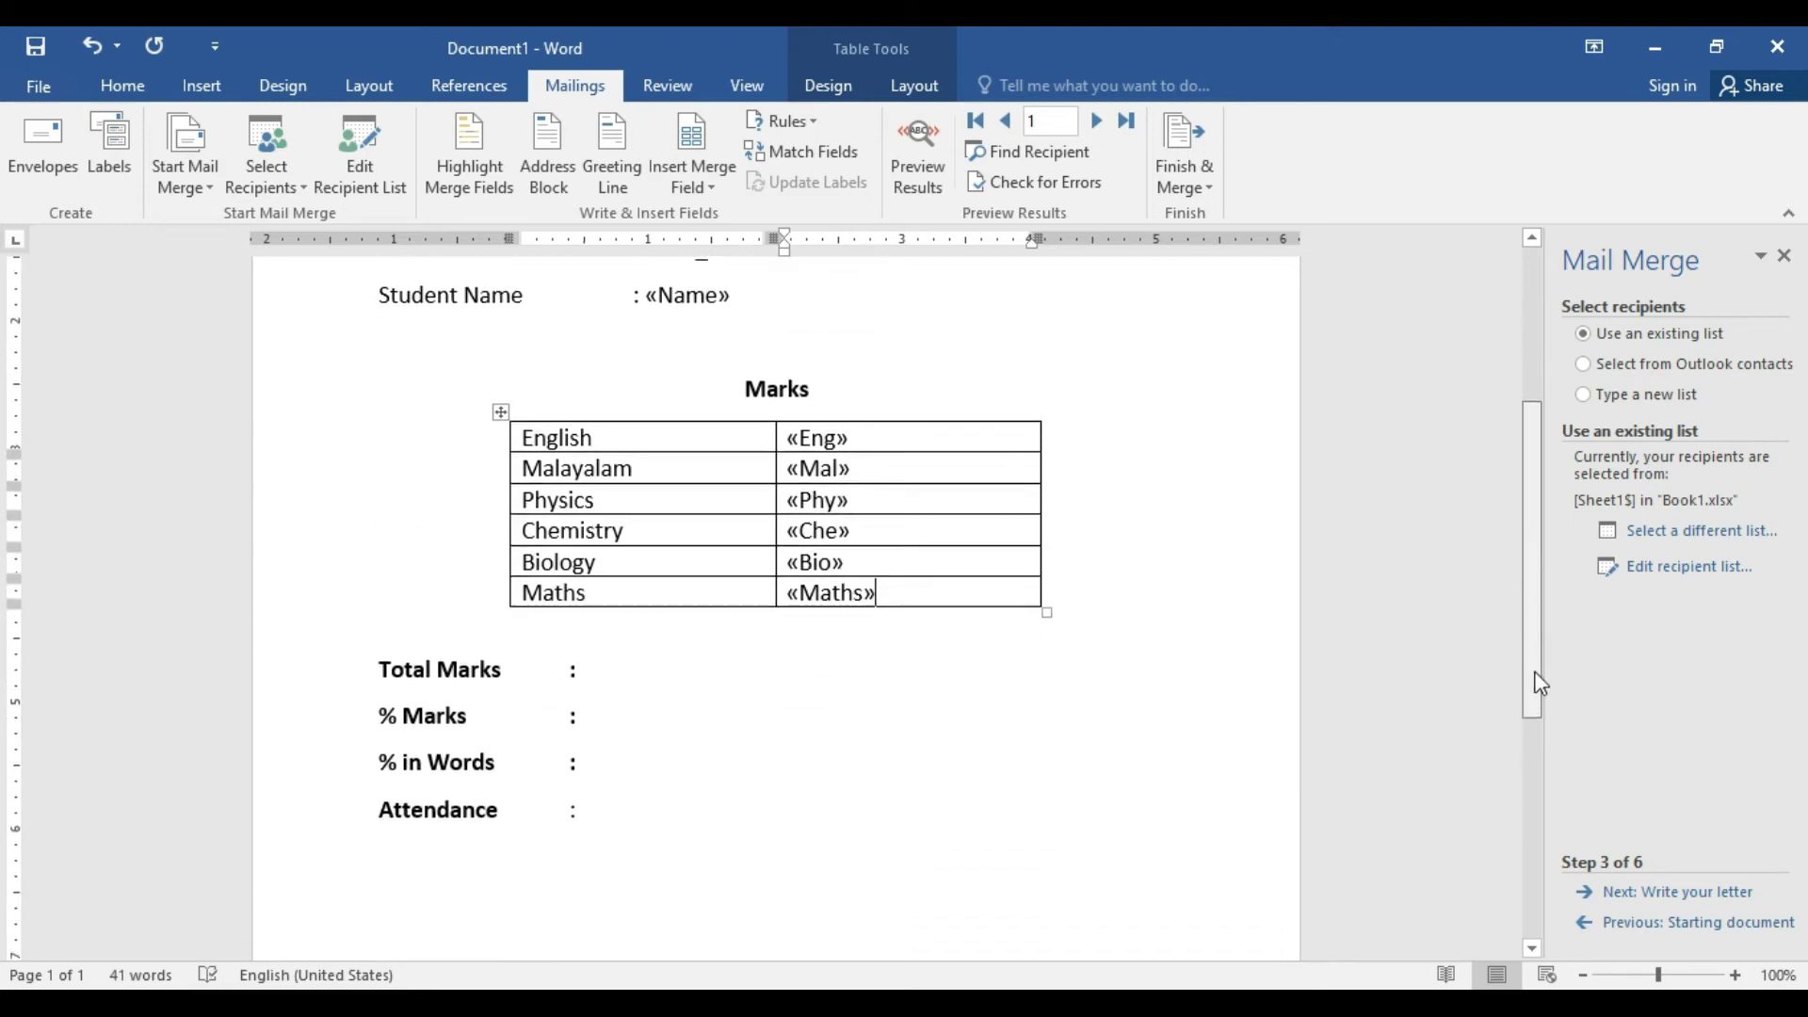
pyautogui.click(645, 637)
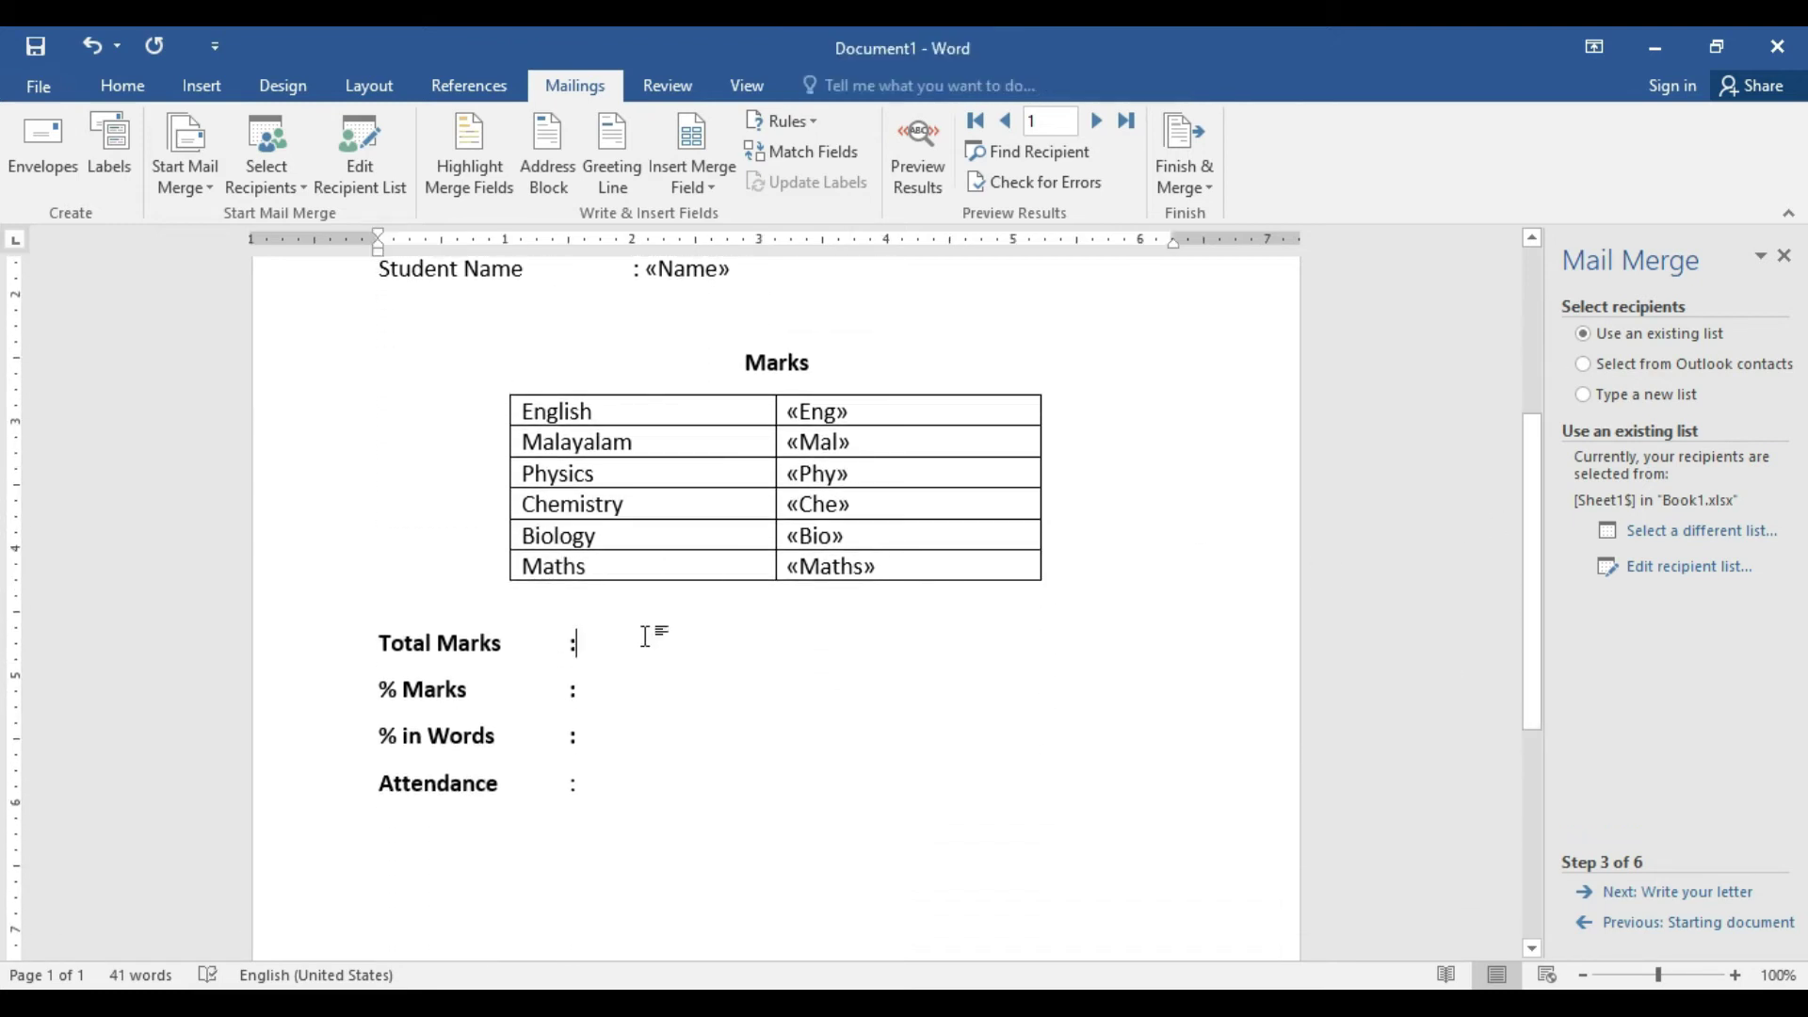
pyautogui.press('Tab')
pyautogui.click(701, 179)
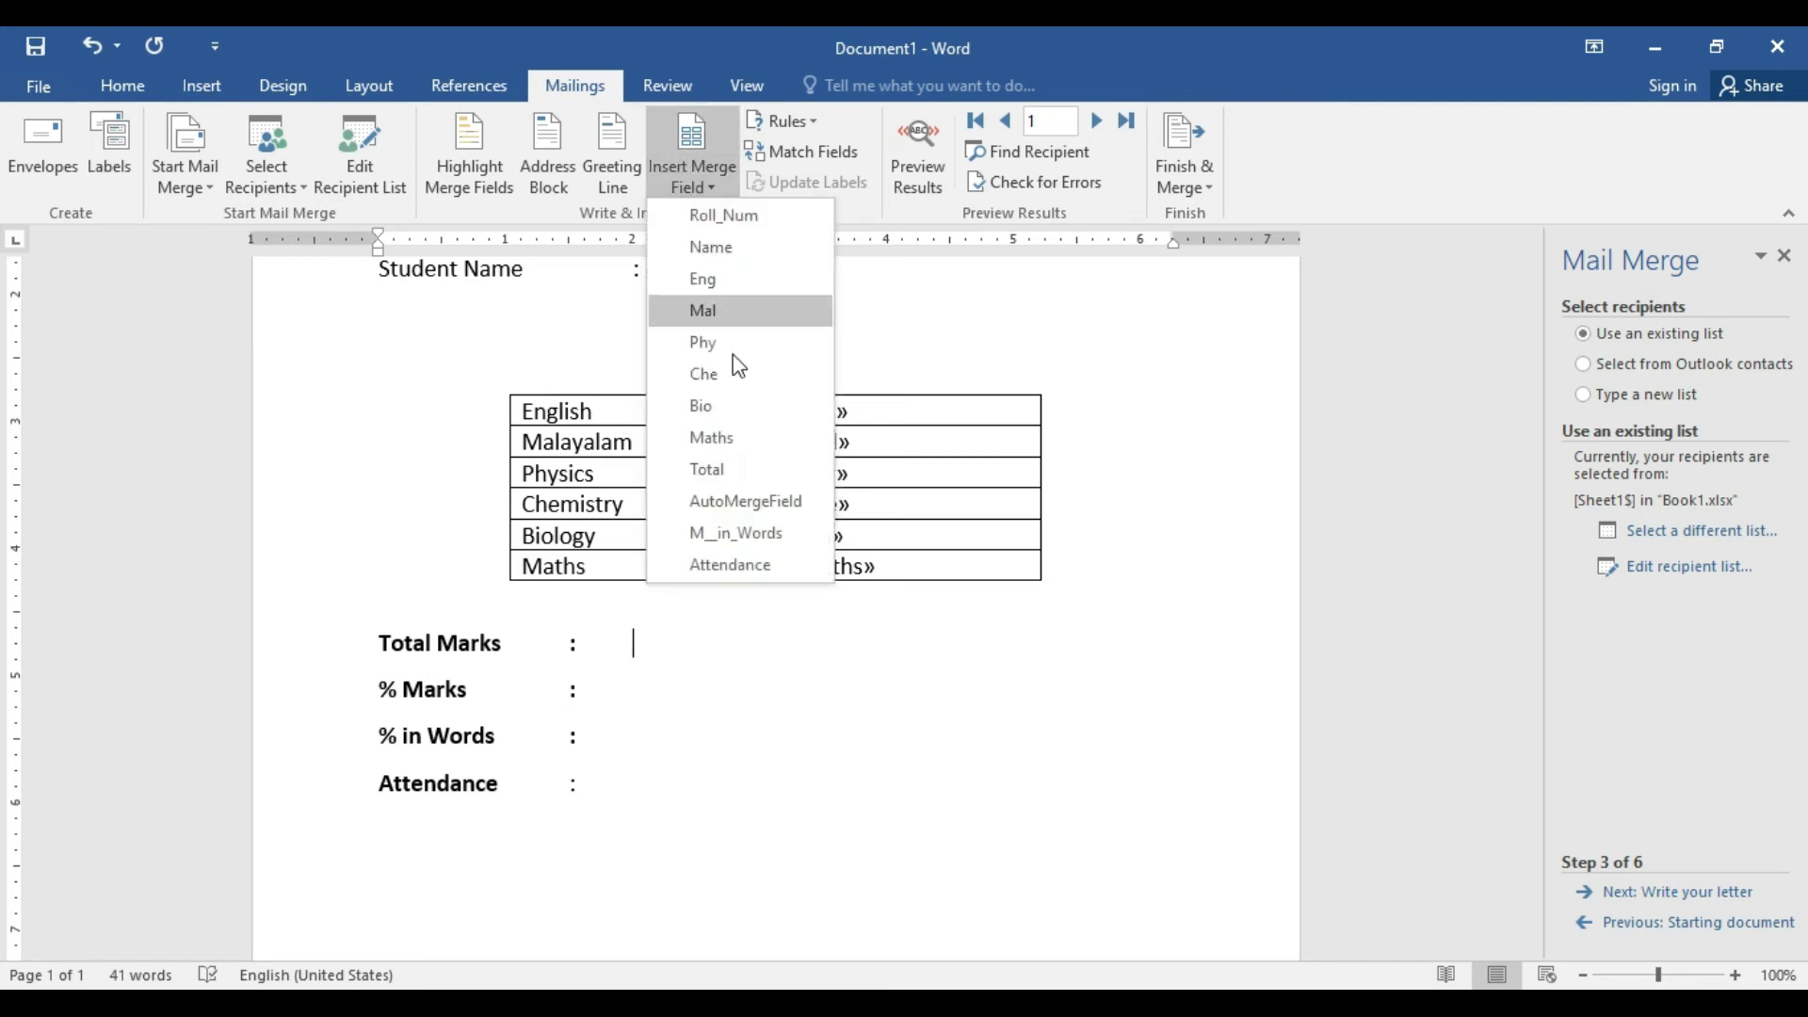
pyautogui.click(747, 470)
pyautogui.click(696, 676)
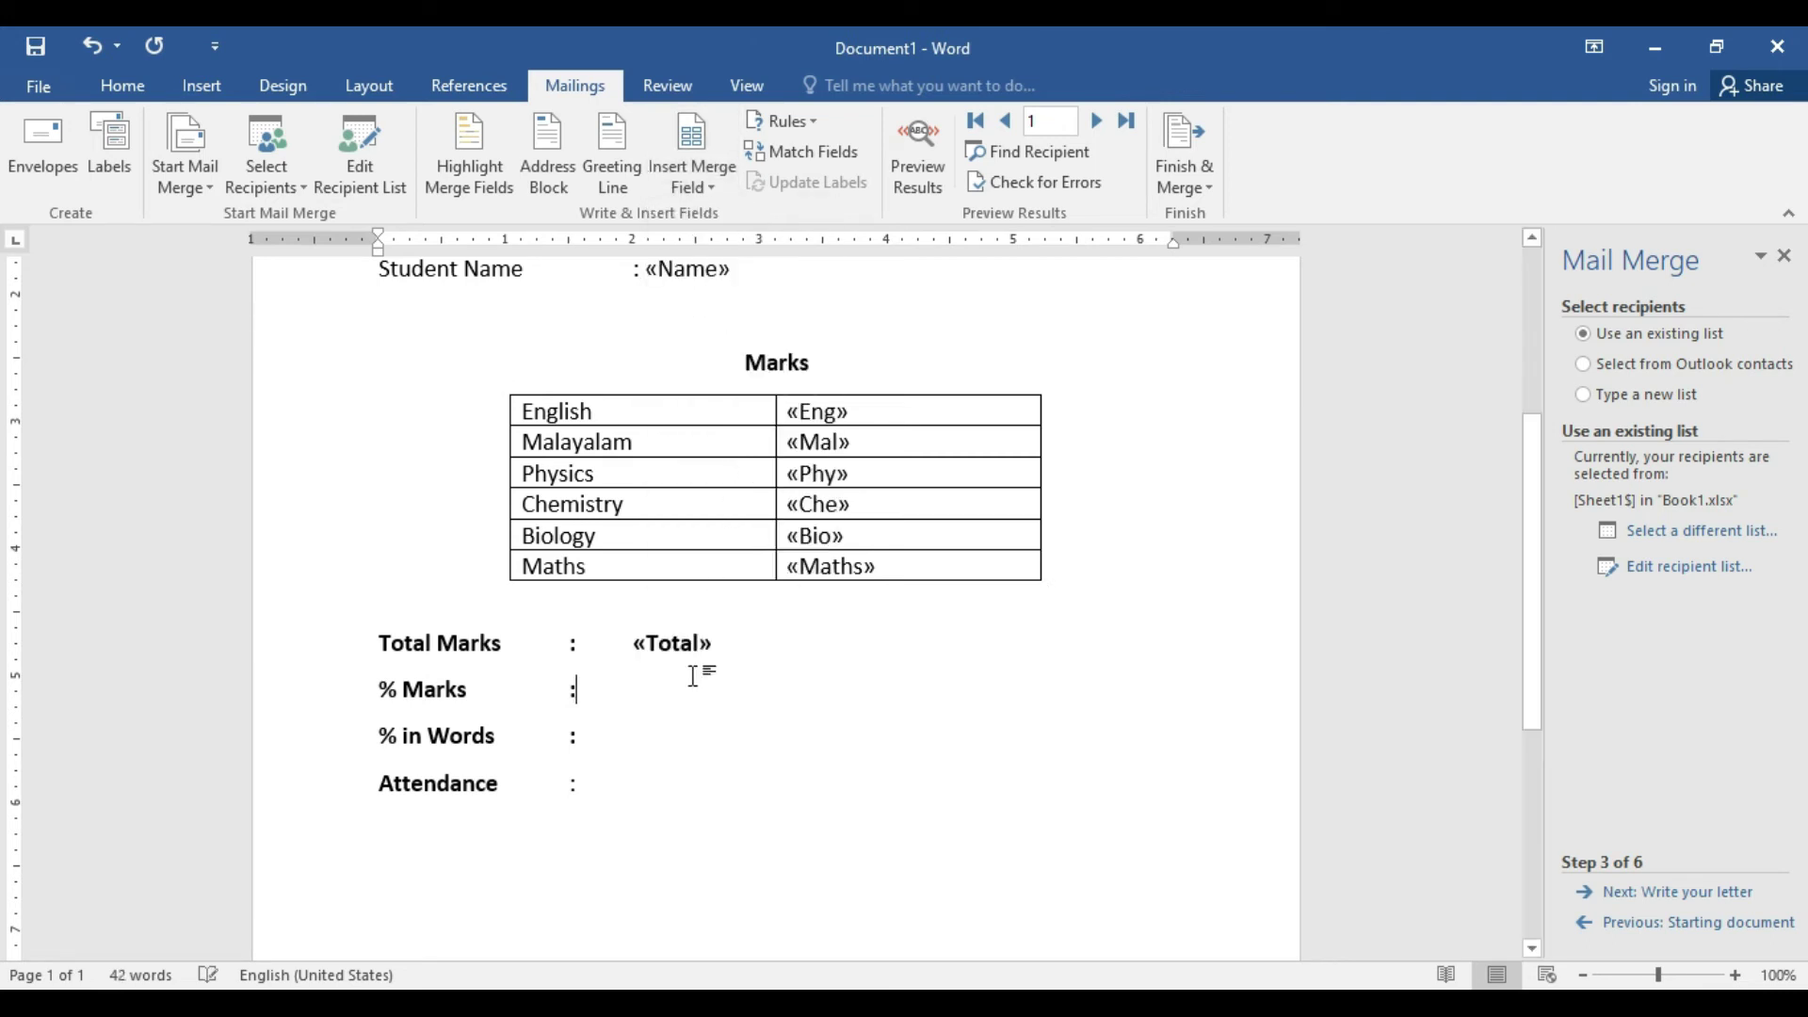
pyautogui.press('Tab')
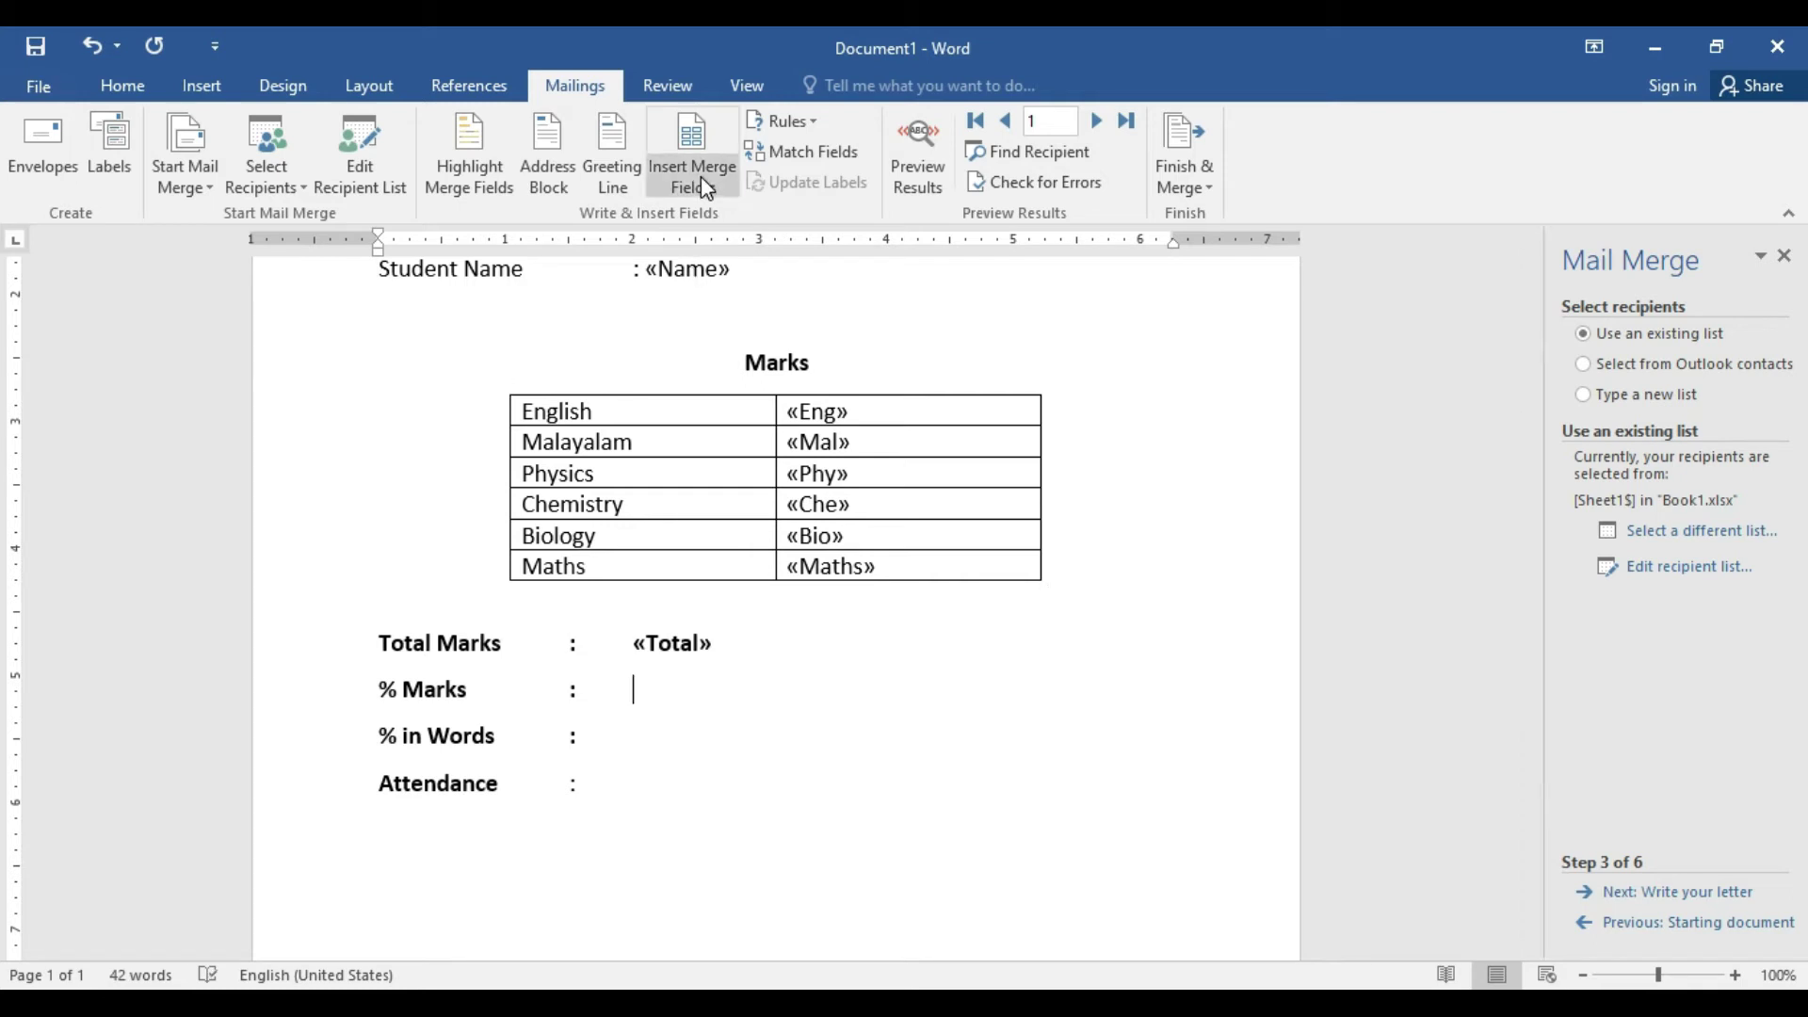
pyautogui.click(701, 177)
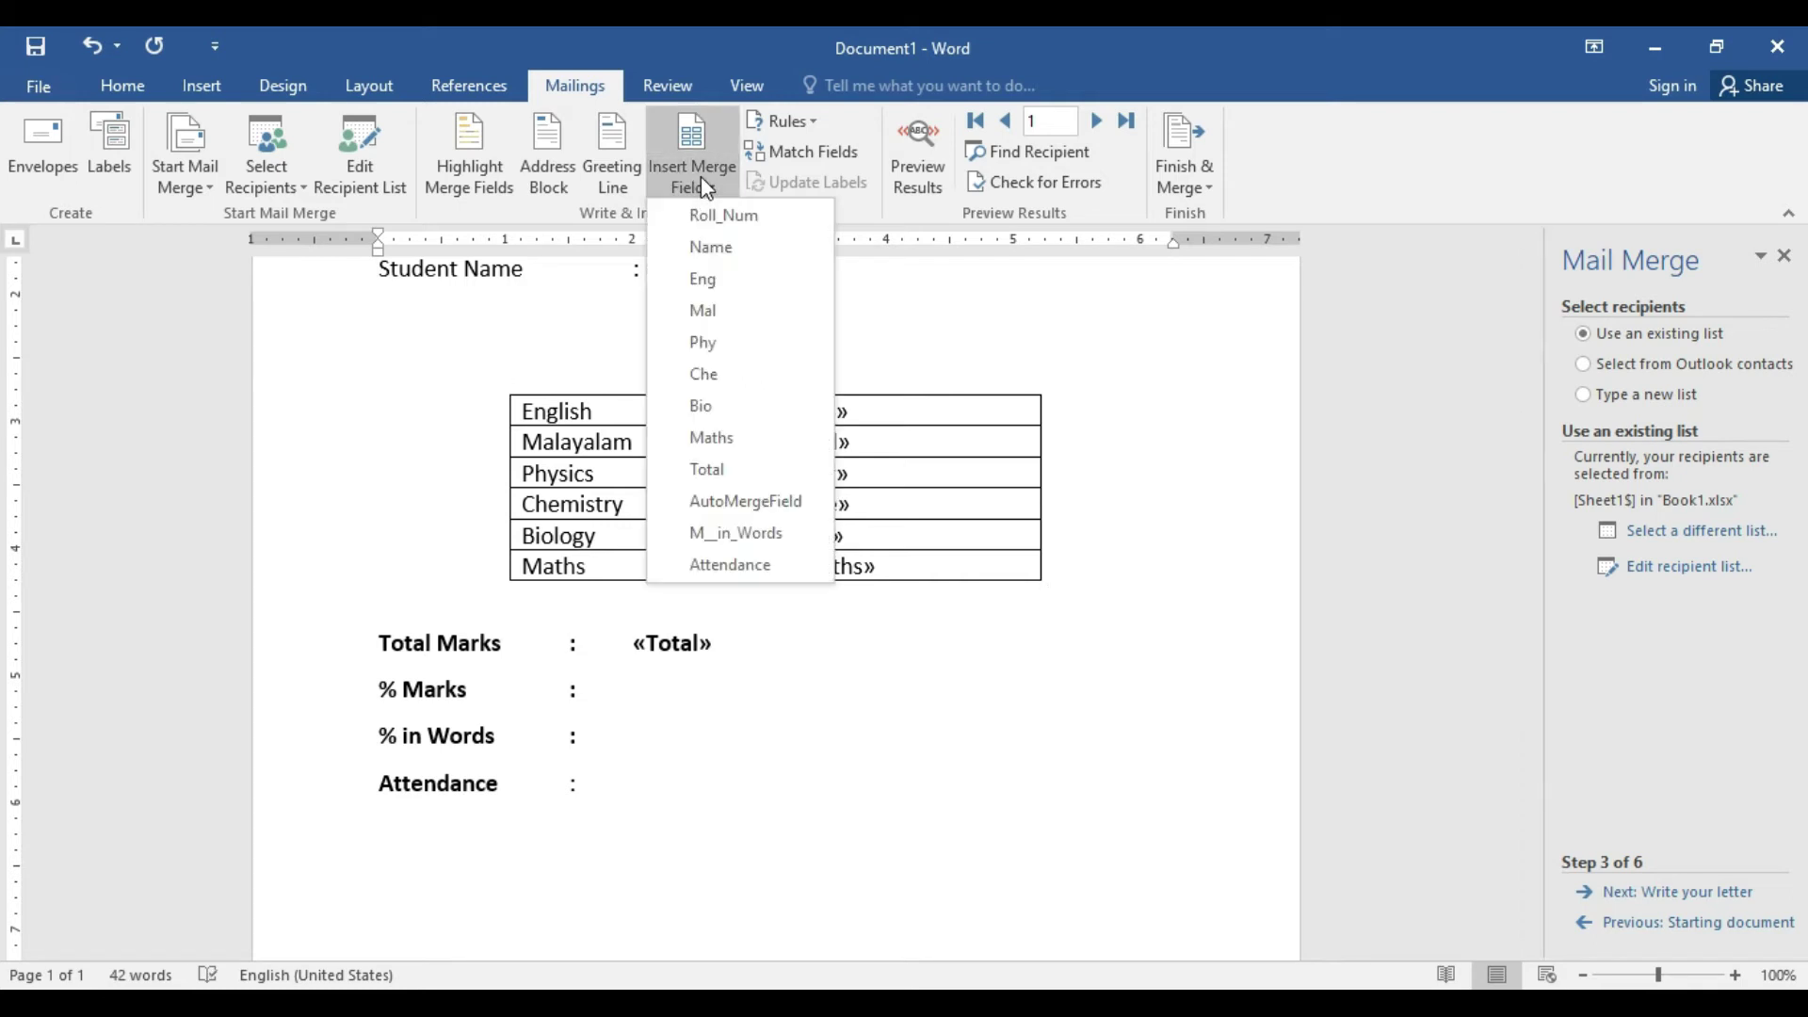
pyautogui.click(774, 511)
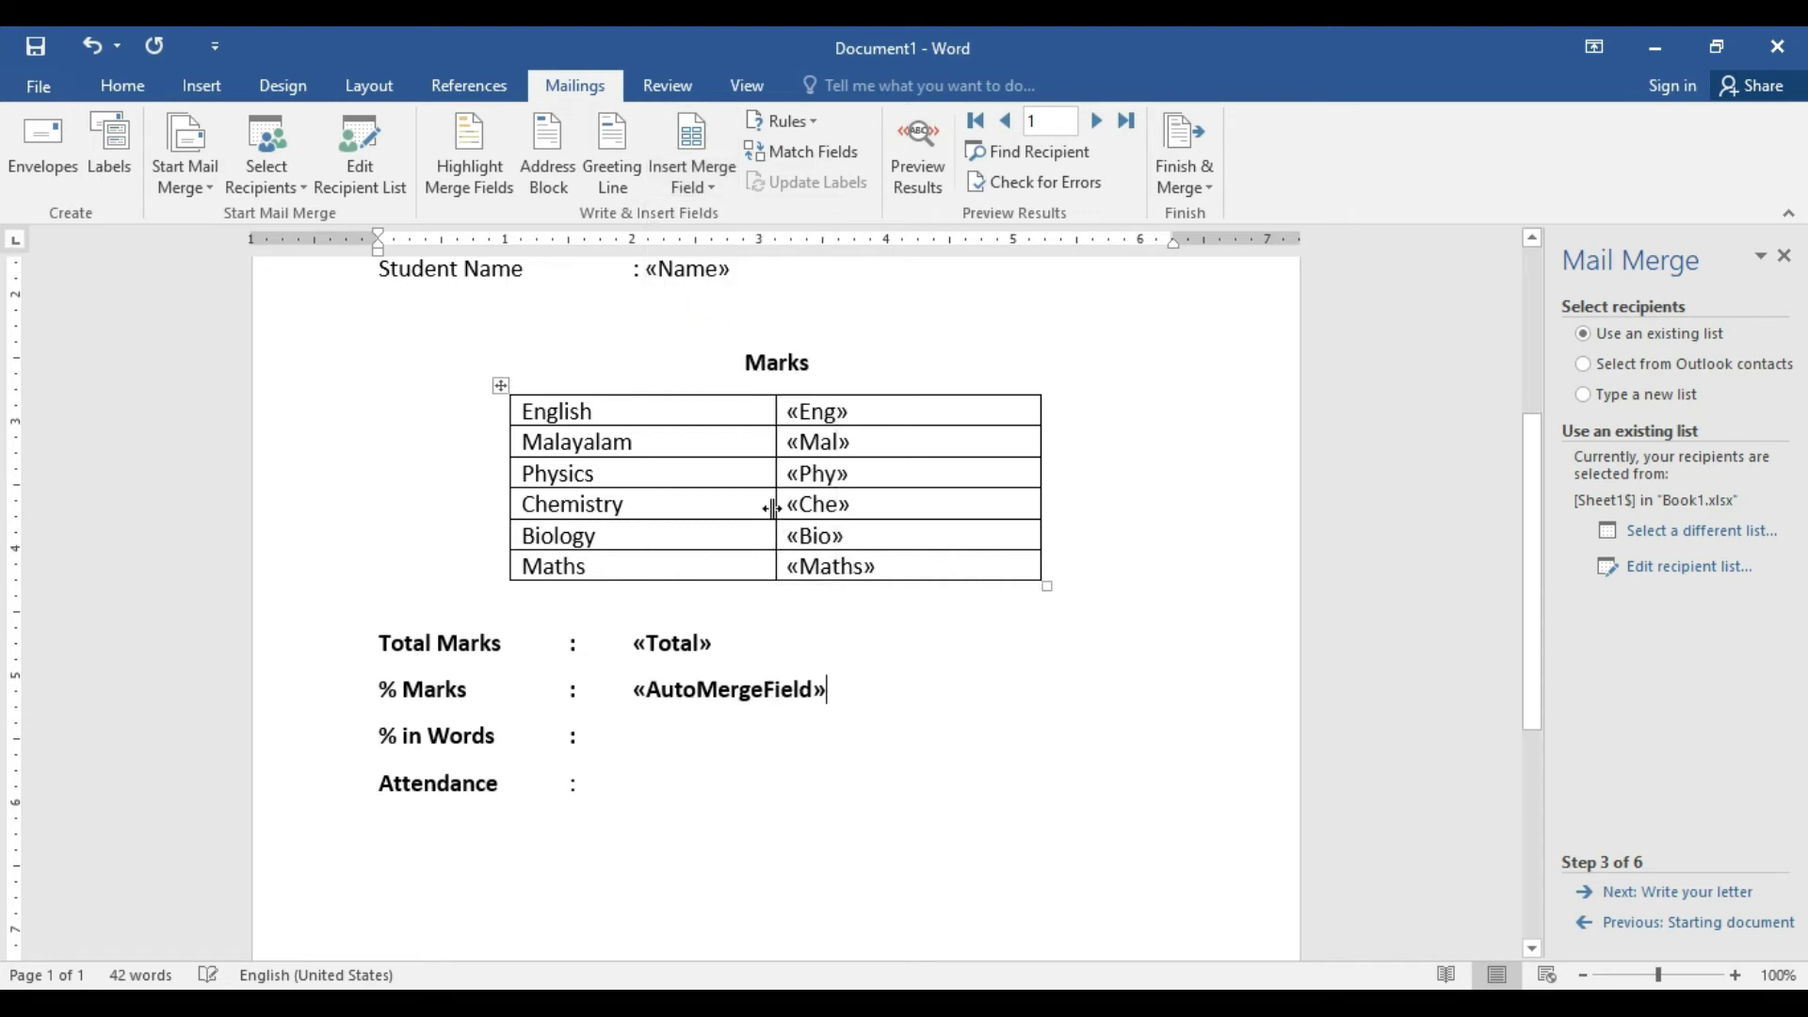
# - Insert the M__in_Words merge field beside % in Words and the Attendance merge field beside Attendance, each after a tab space
pyautogui.click(671, 733)
pyautogui.press('Tab')
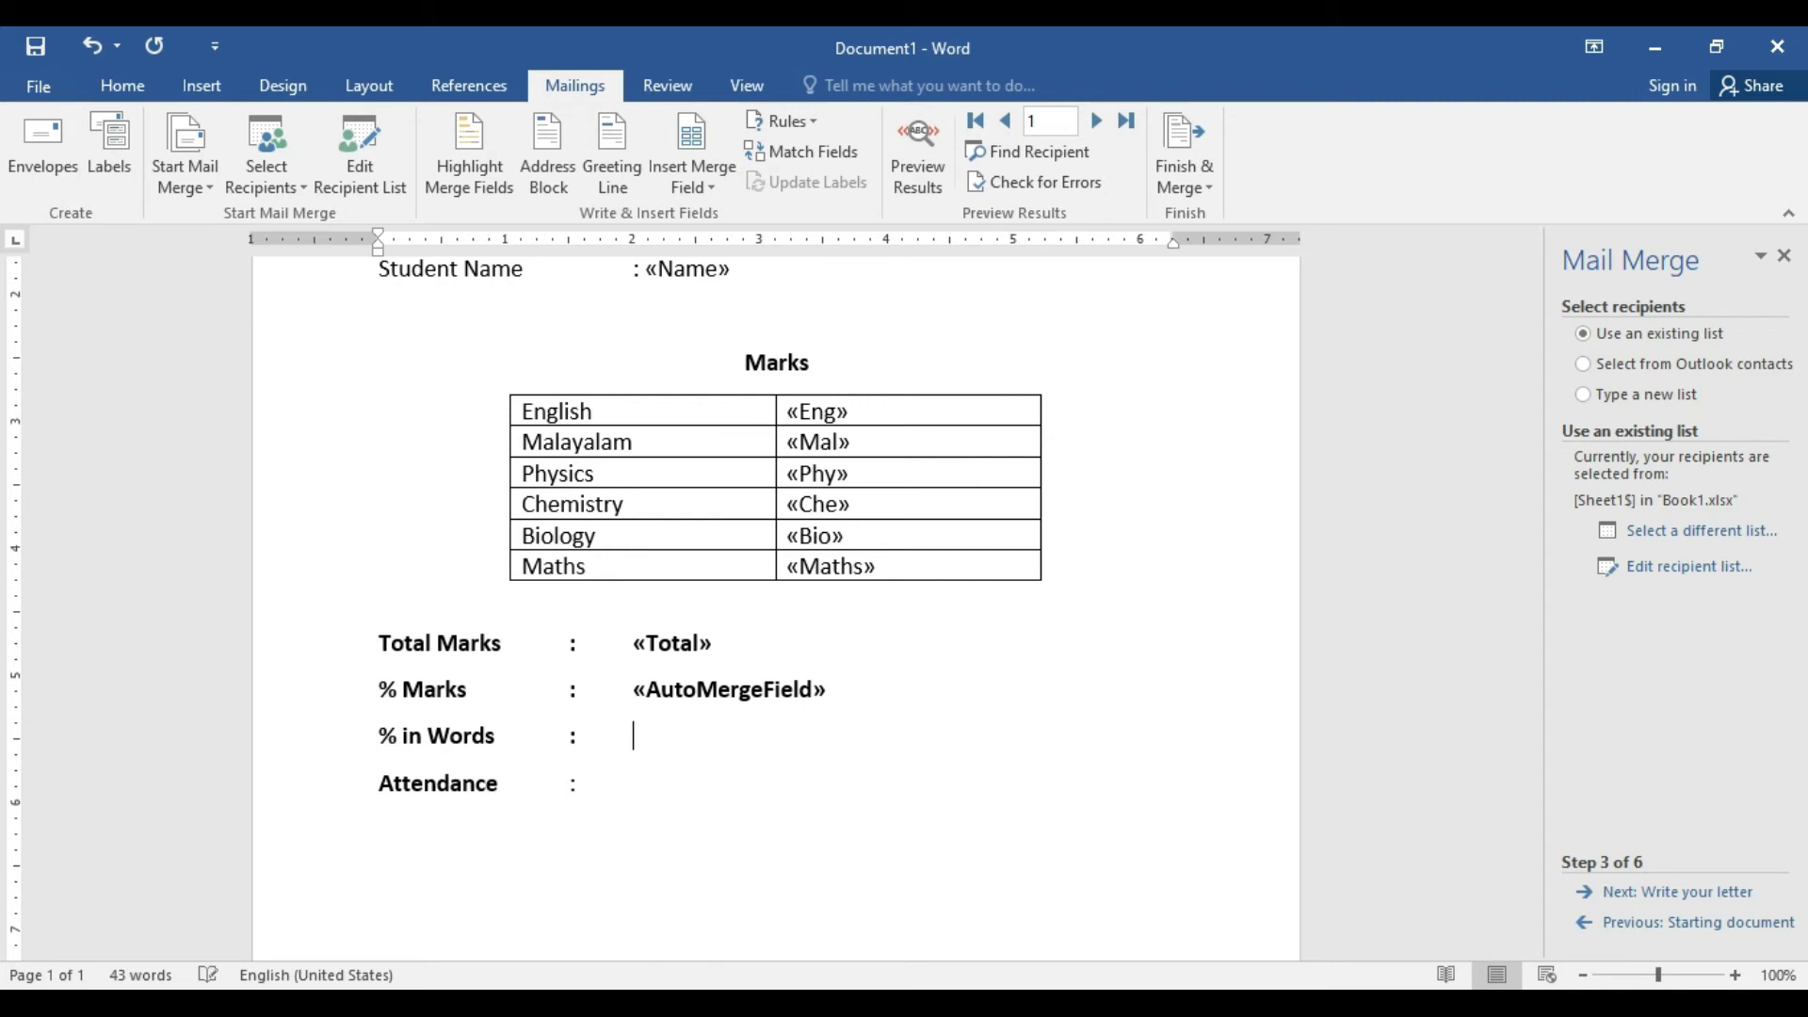
pyautogui.click(695, 190)
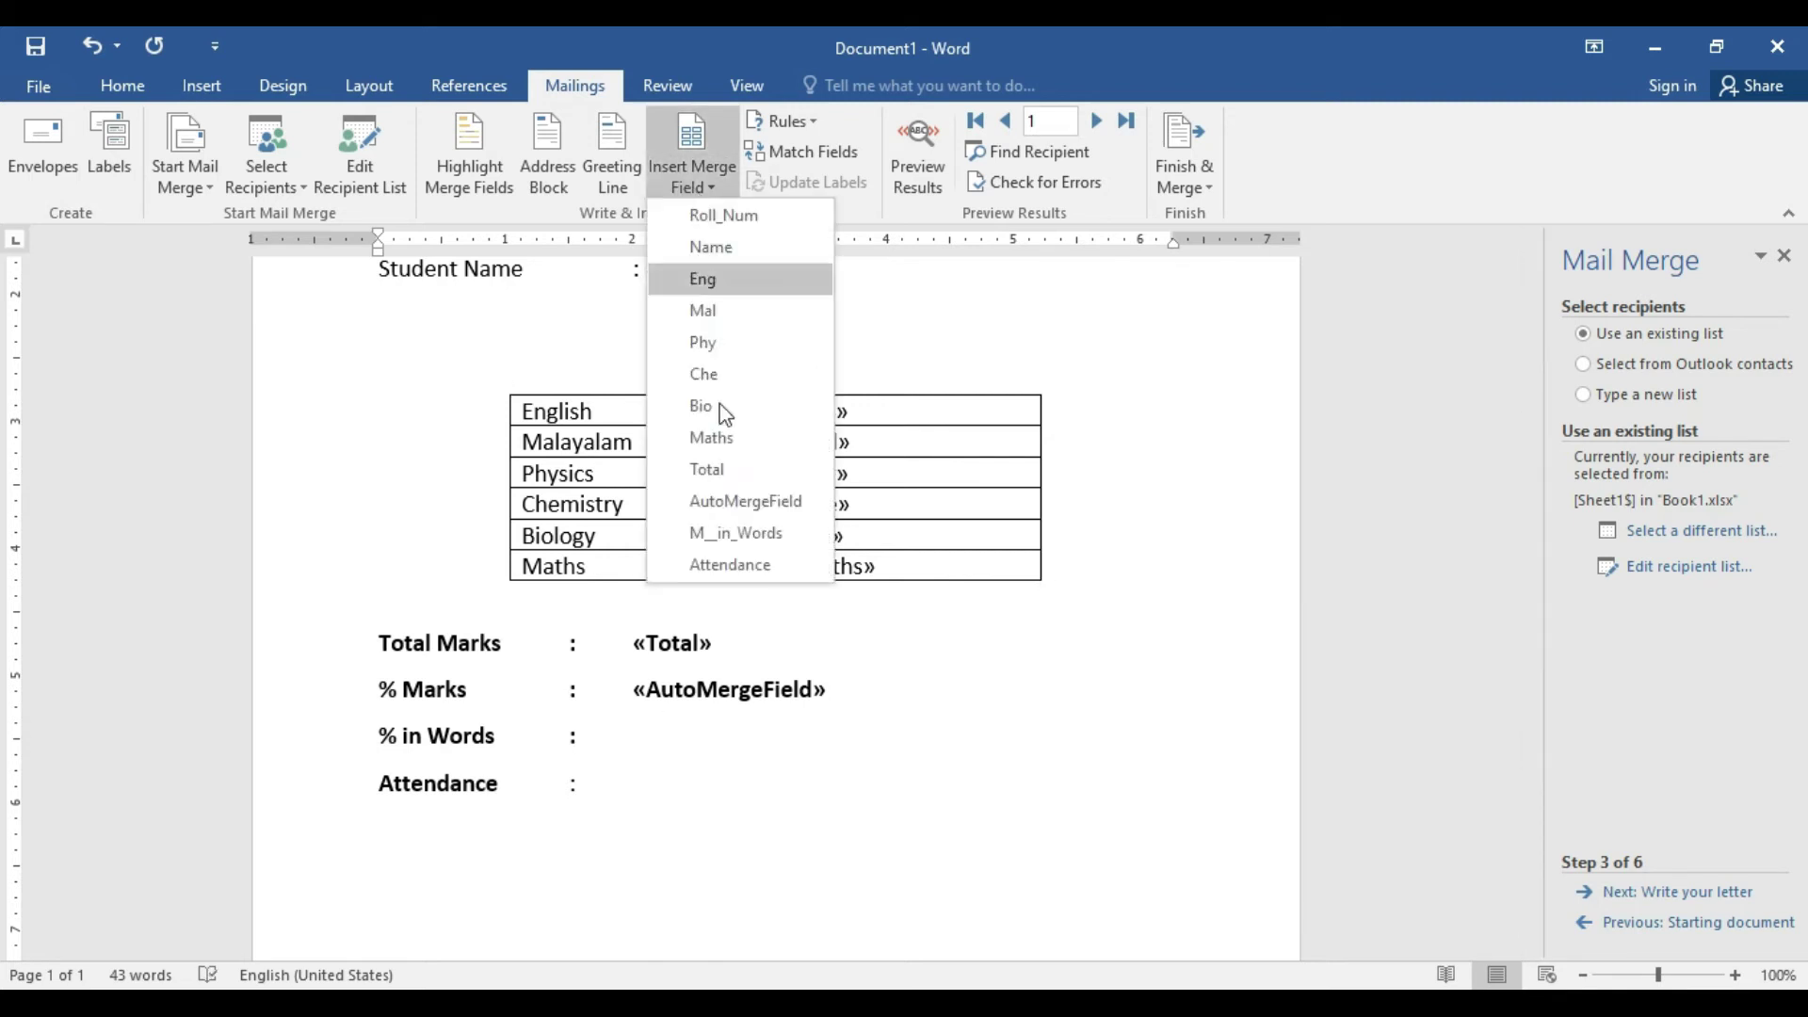
pyautogui.click(734, 534)
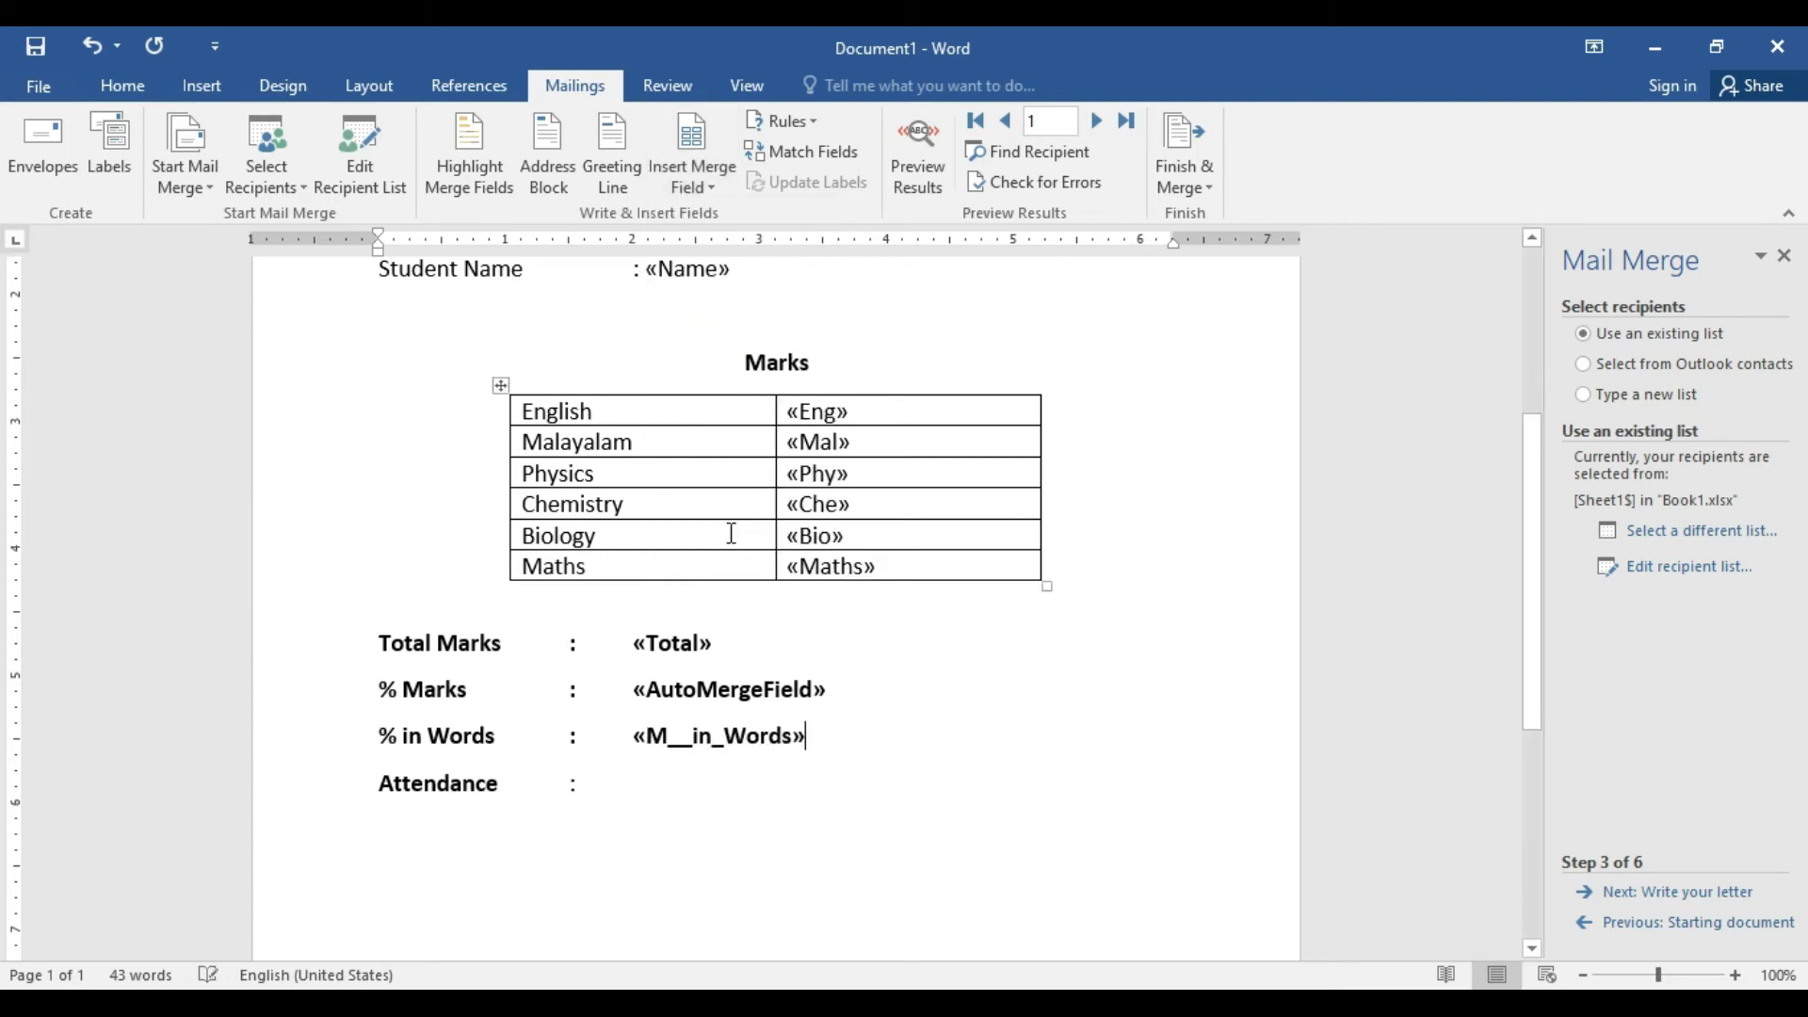
pyautogui.click(648, 788)
pyautogui.press('Tab')
pyautogui.click(701, 184)
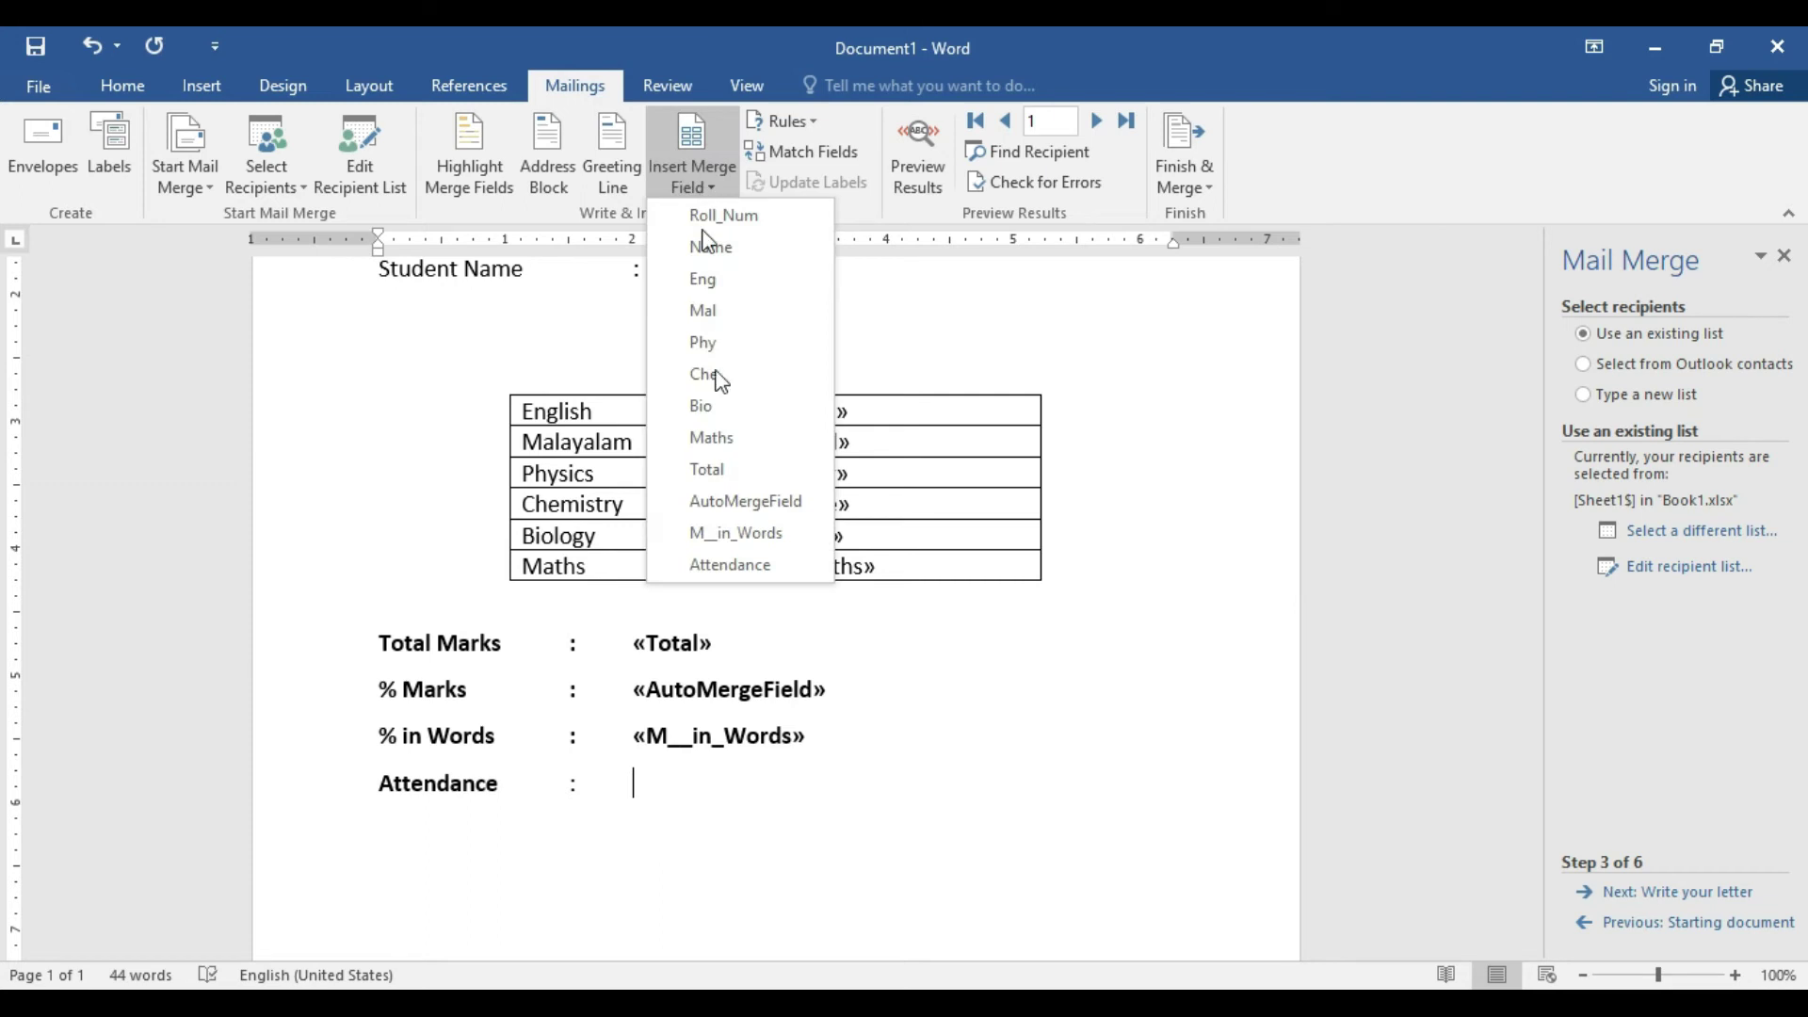
pyautogui.click(750, 556)
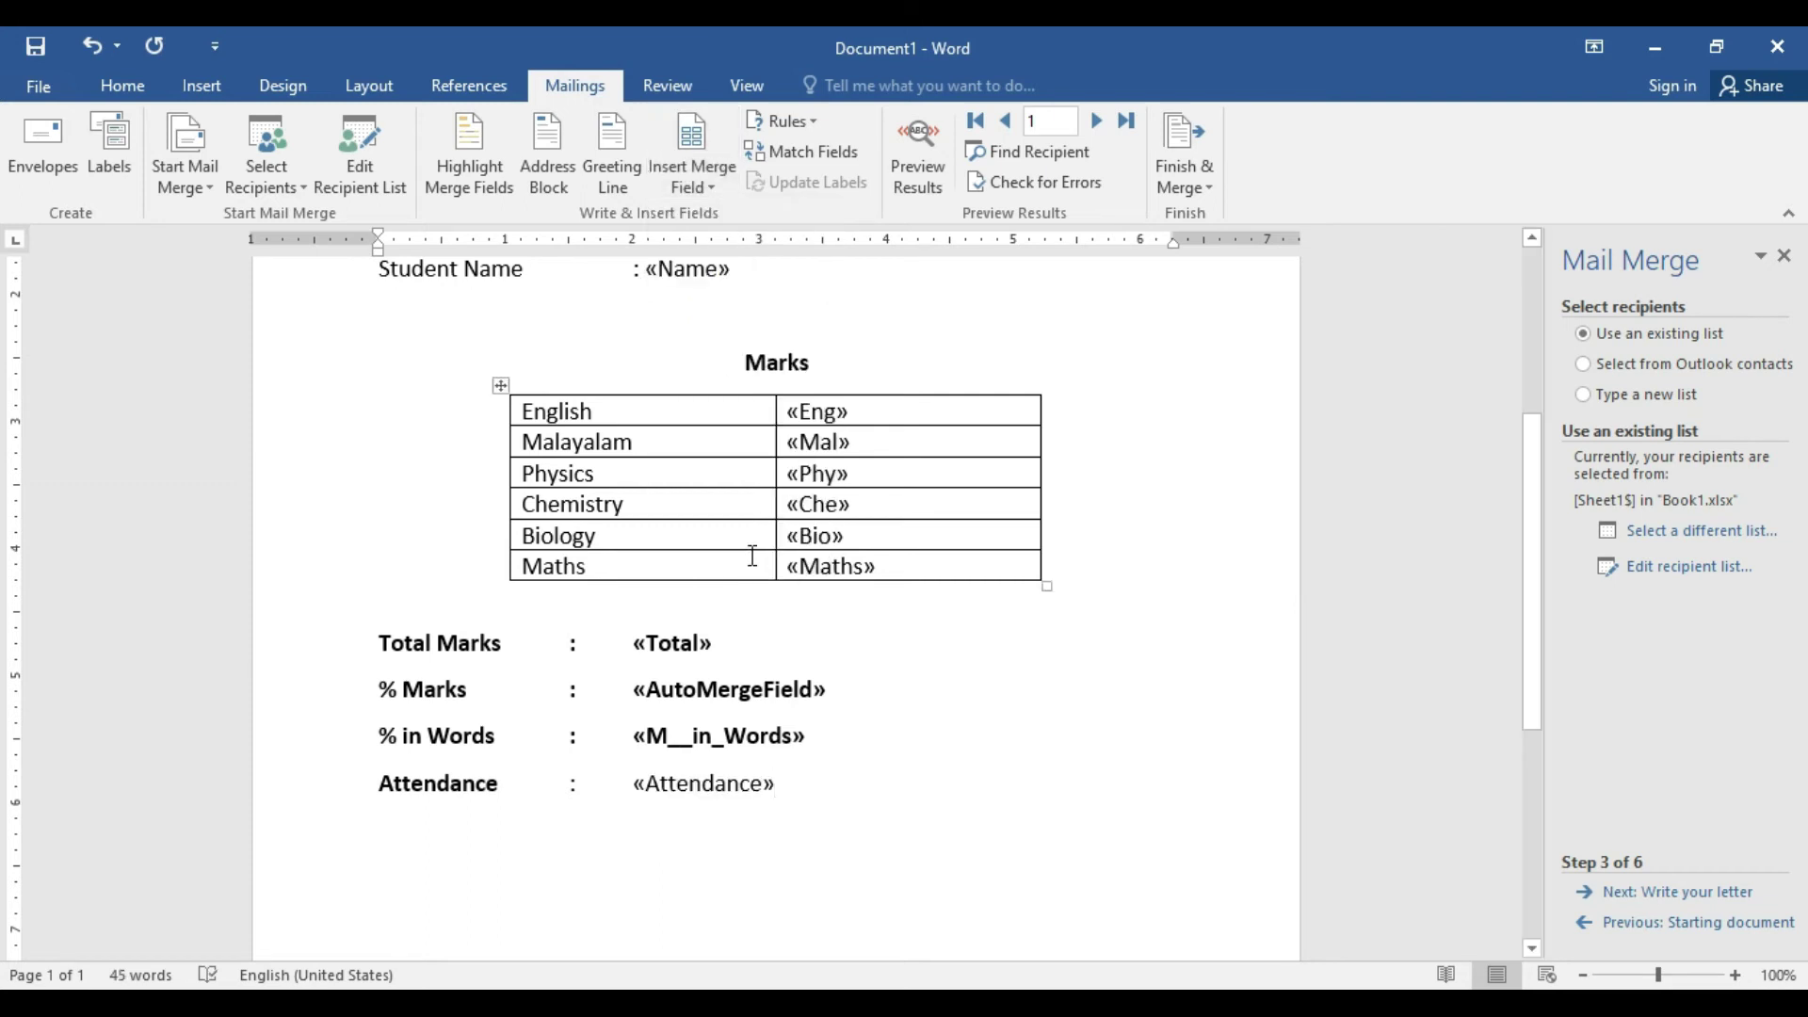
# - Make the Attendance merge field bold and enlarge the whole % Marks line to 18 pt
pyautogui.moveTo(810, 782); pyautogui.dragTo(613, 782)
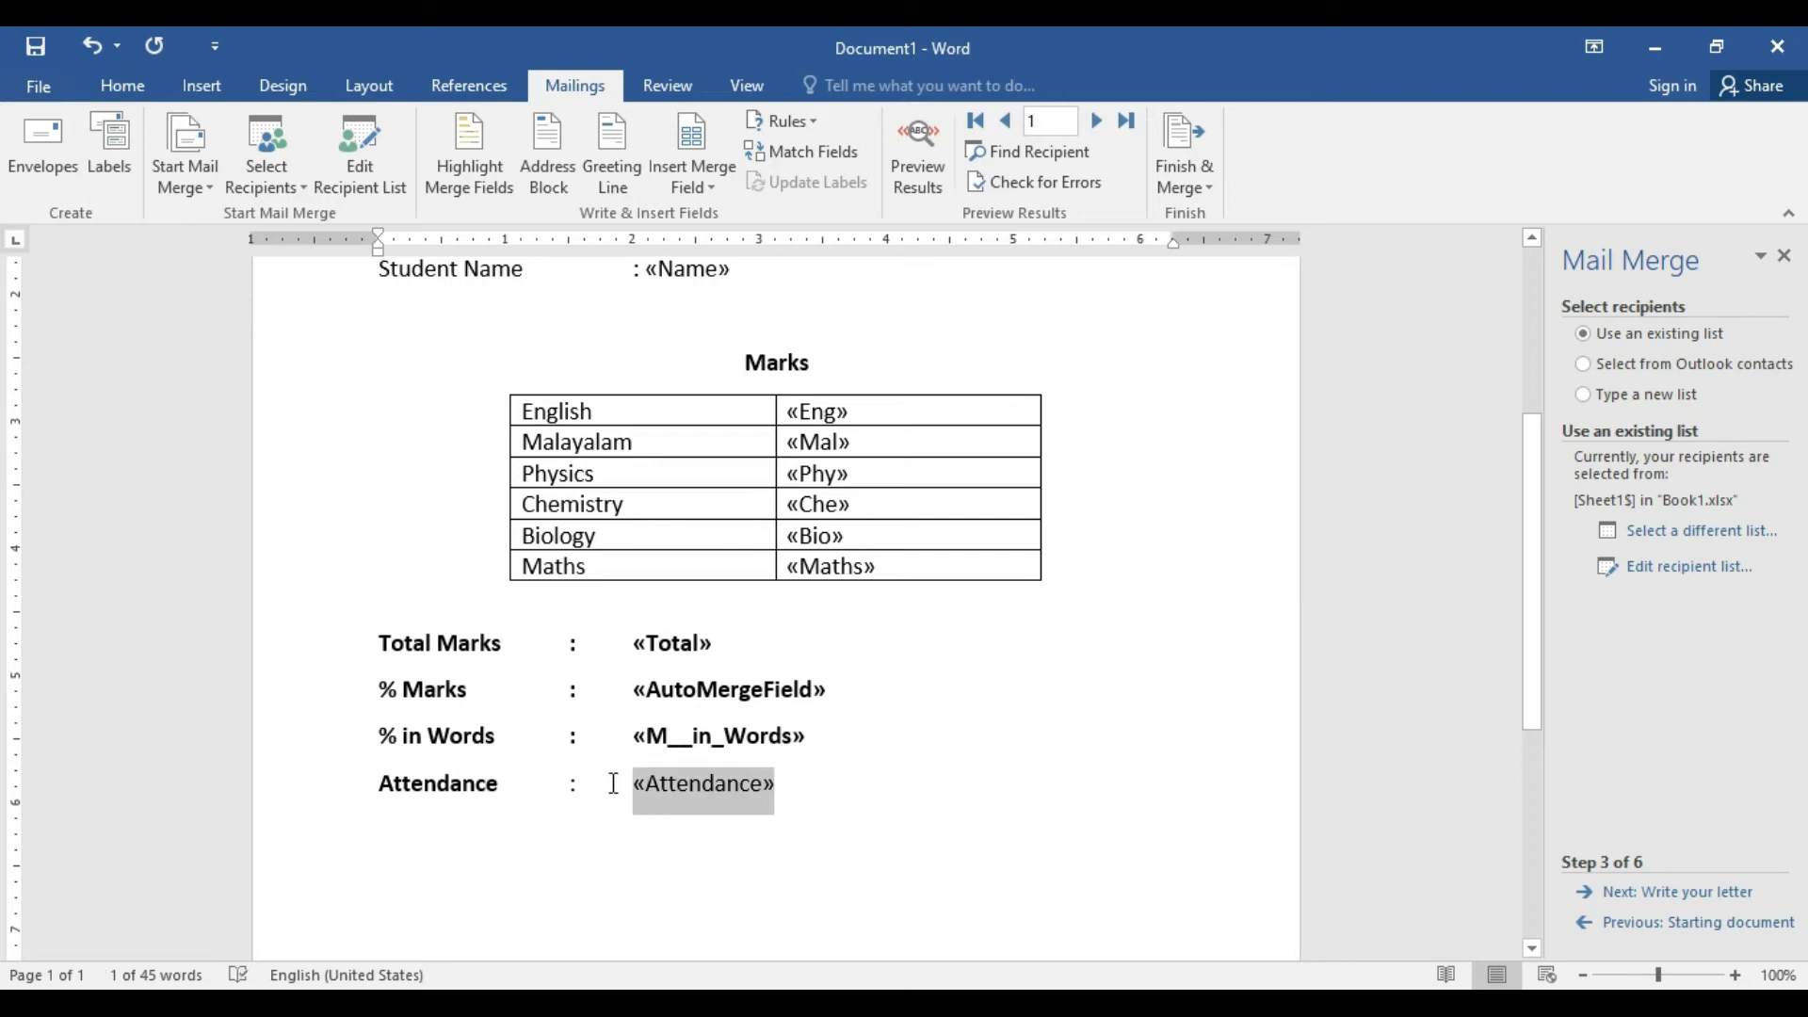
pyautogui.hotkey('ctrl', 'b')
pyautogui.click(661, 690)
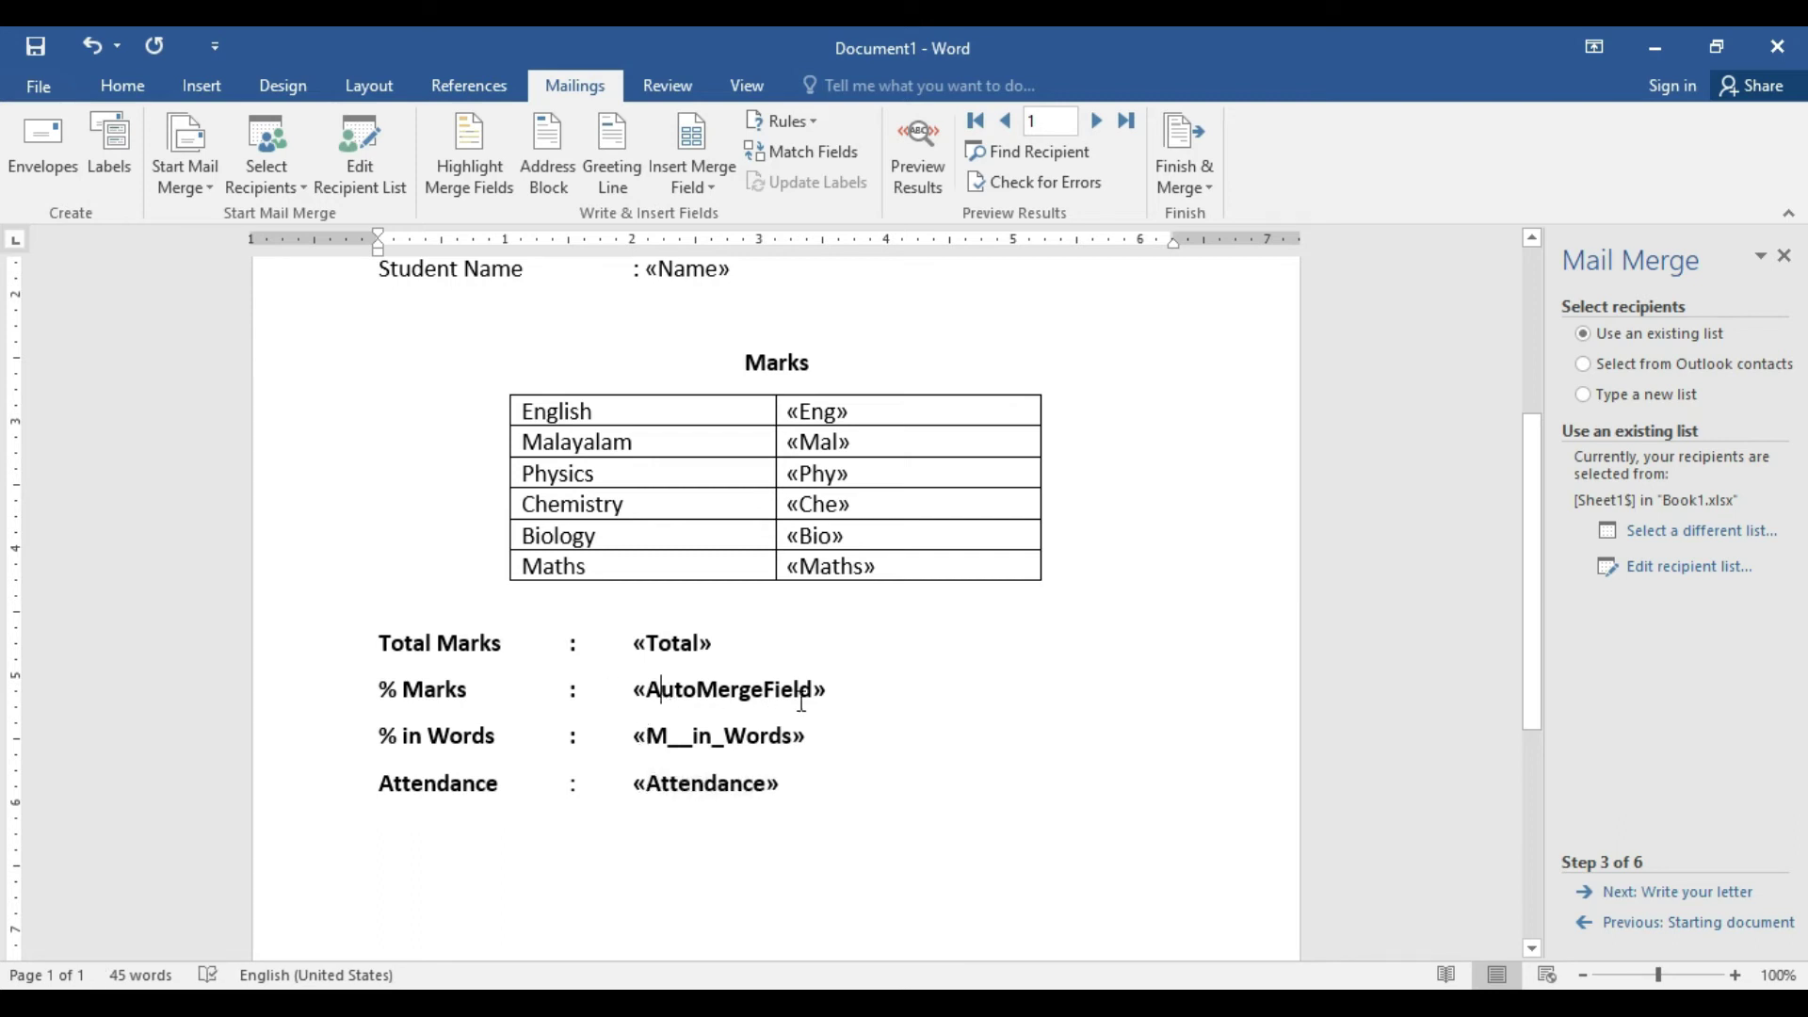
pyautogui.moveTo(844, 691); pyautogui.dragTo(287, 706)
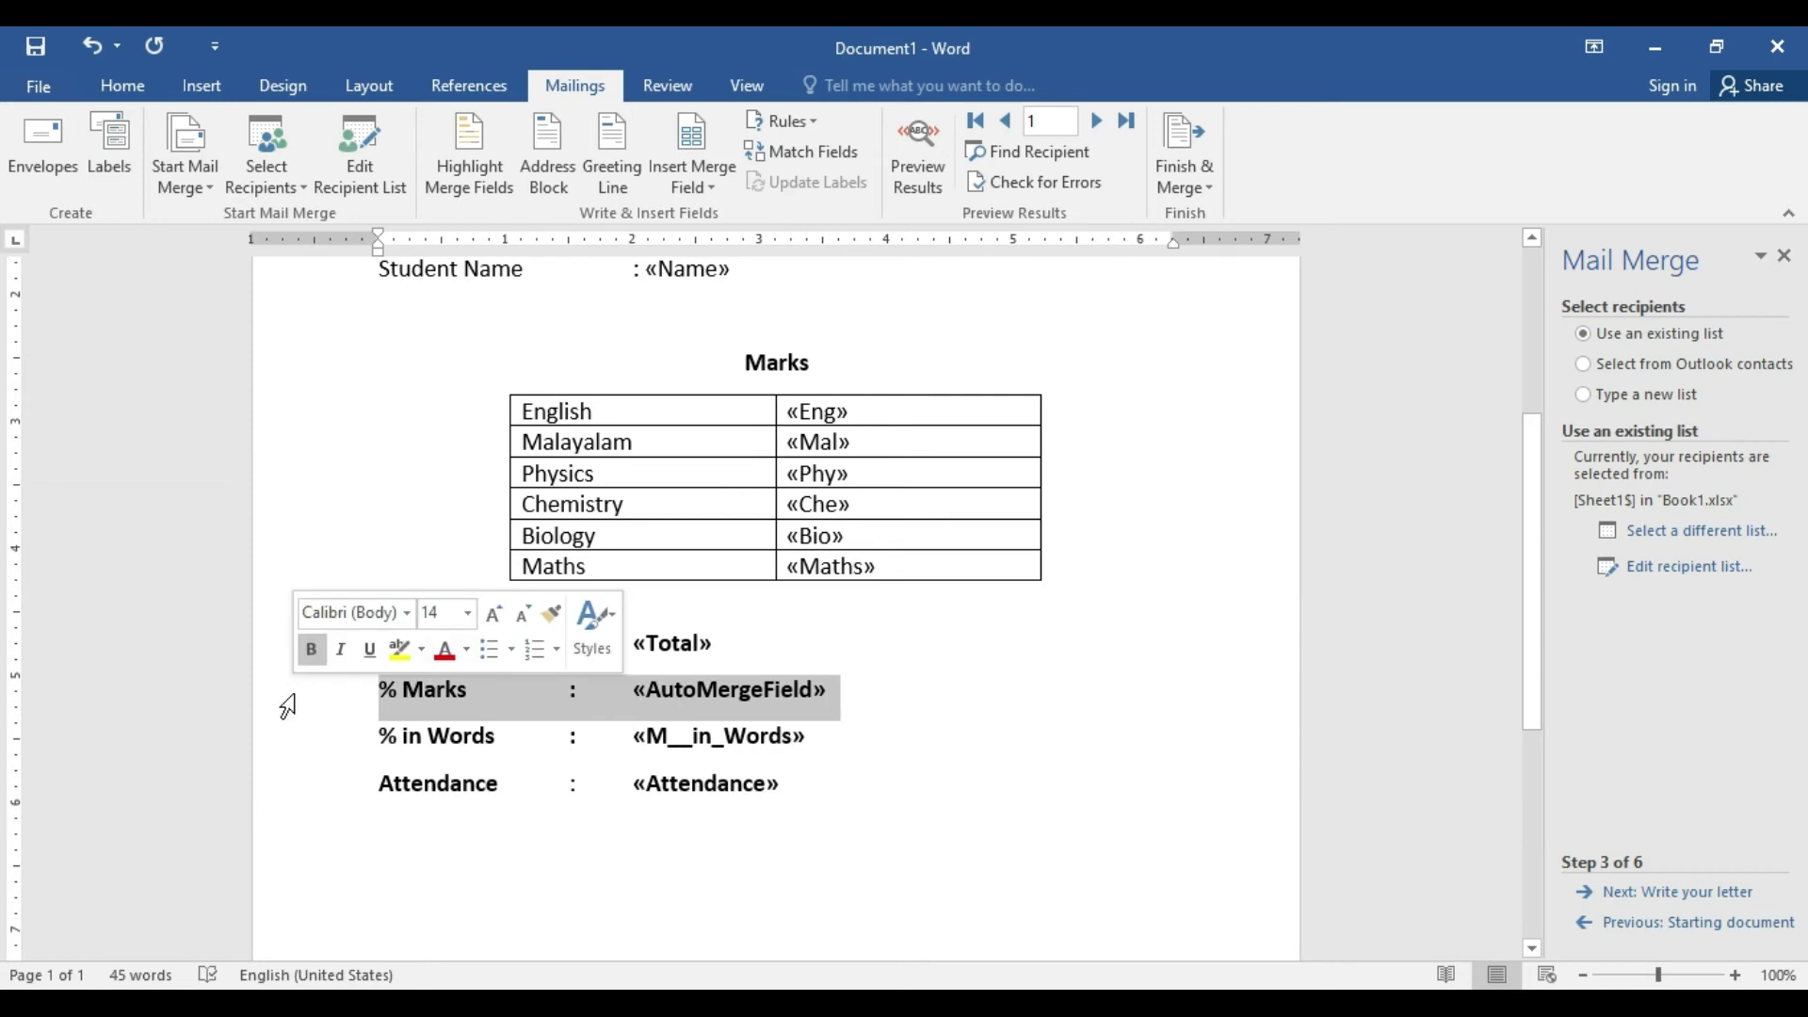
pyautogui.click(132, 82)
pyautogui.click(414, 132)
pyautogui.click(415, 132)
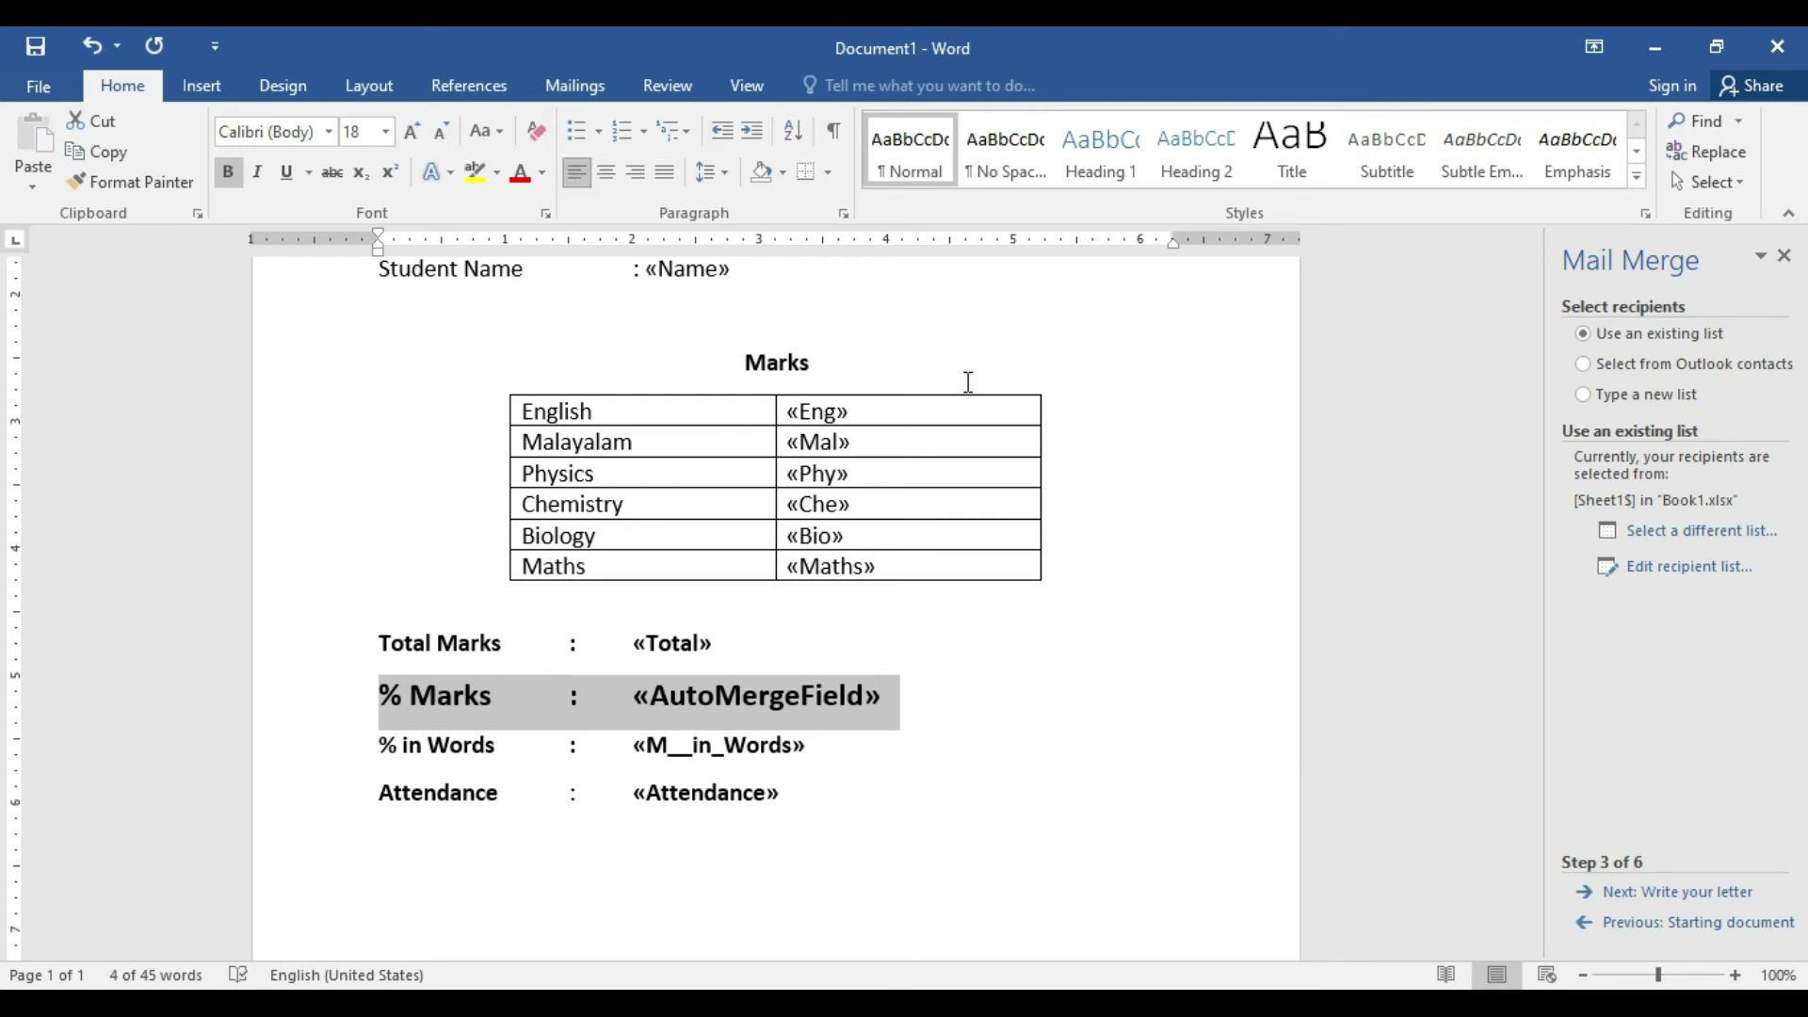
# - Centre the merge fields in the second column of the Marks table and make them bold
pyautogui.moveTo(921, 565); pyautogui.dragTo(818, 412)
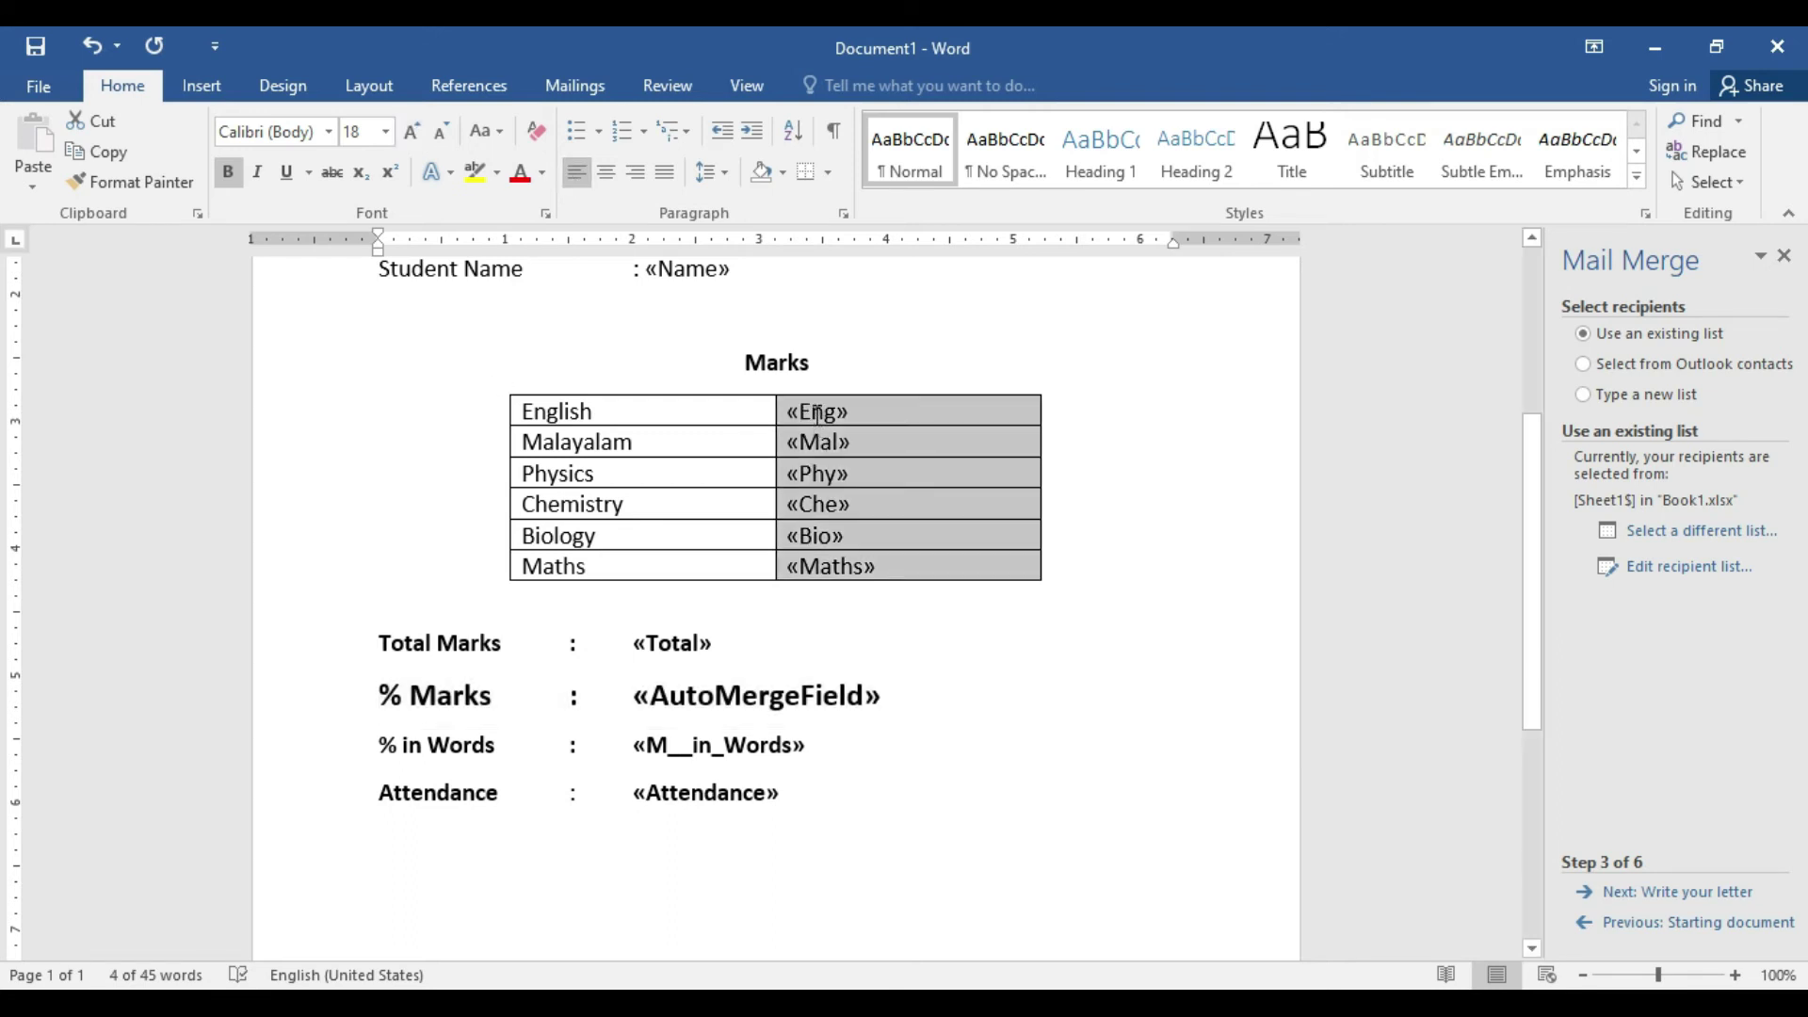
pyautogui.click(607, 173)
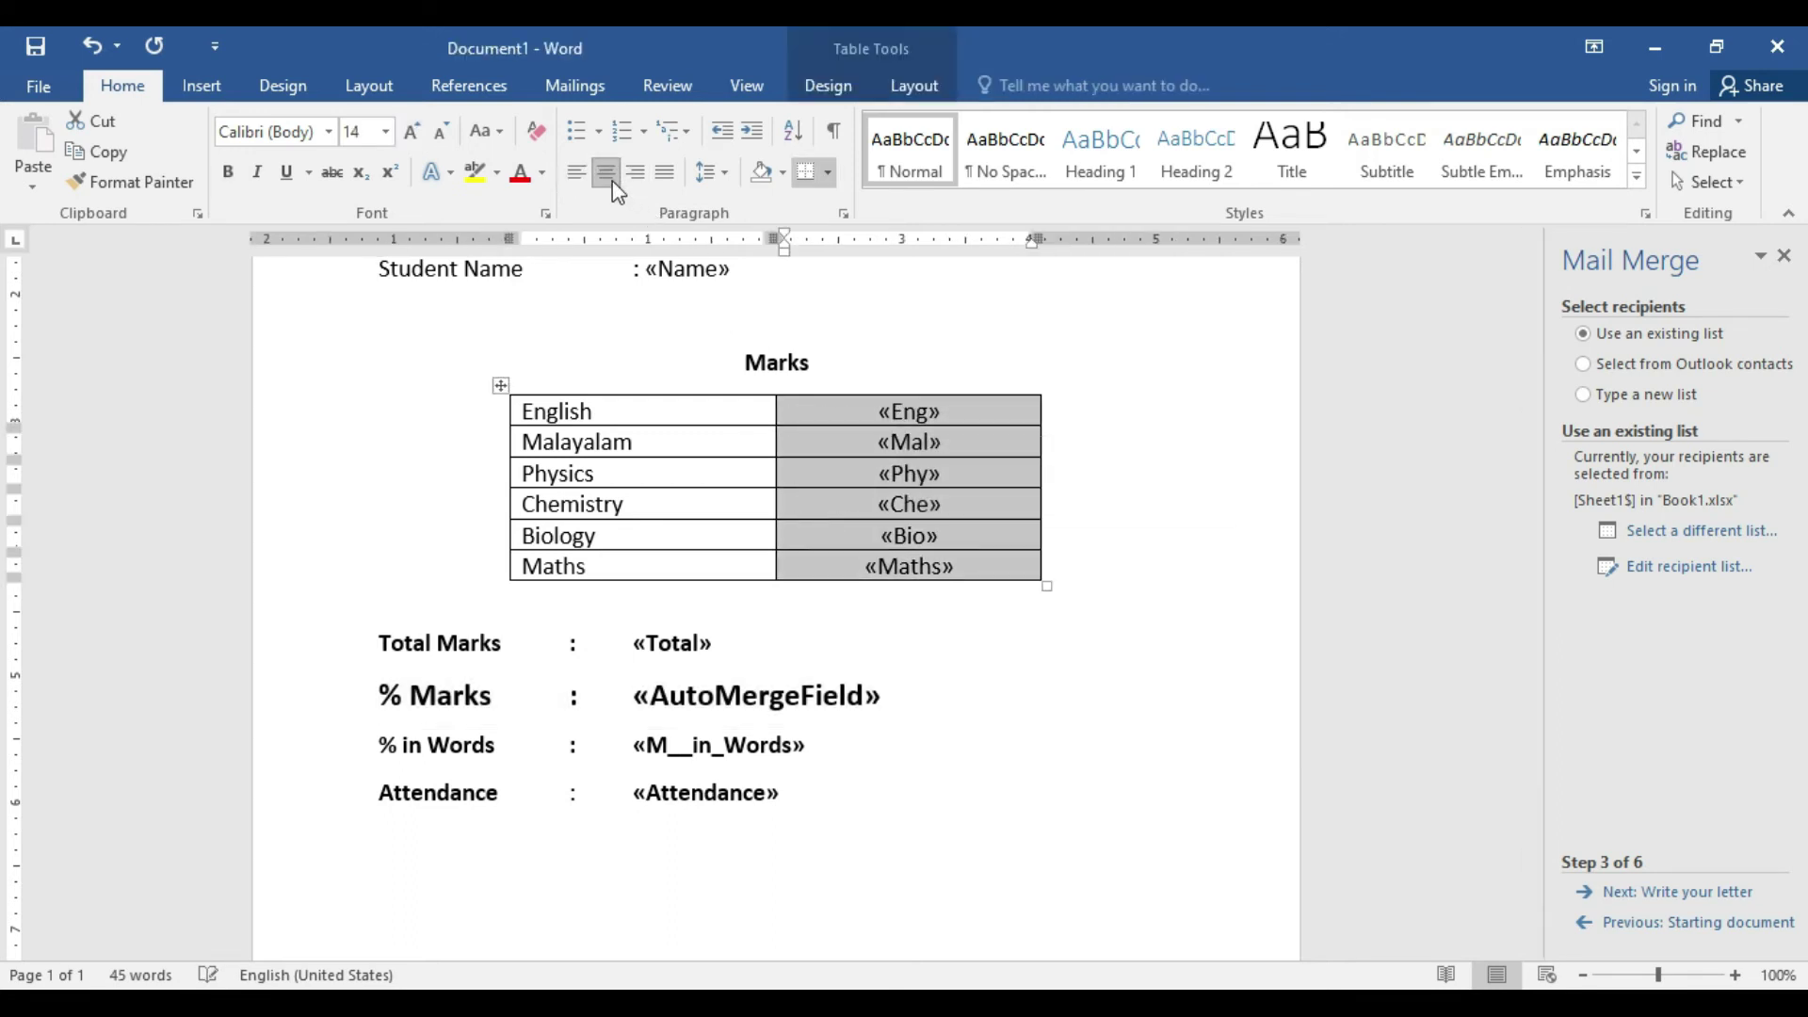
pyautogui.hotkey('ctrl', 'b')
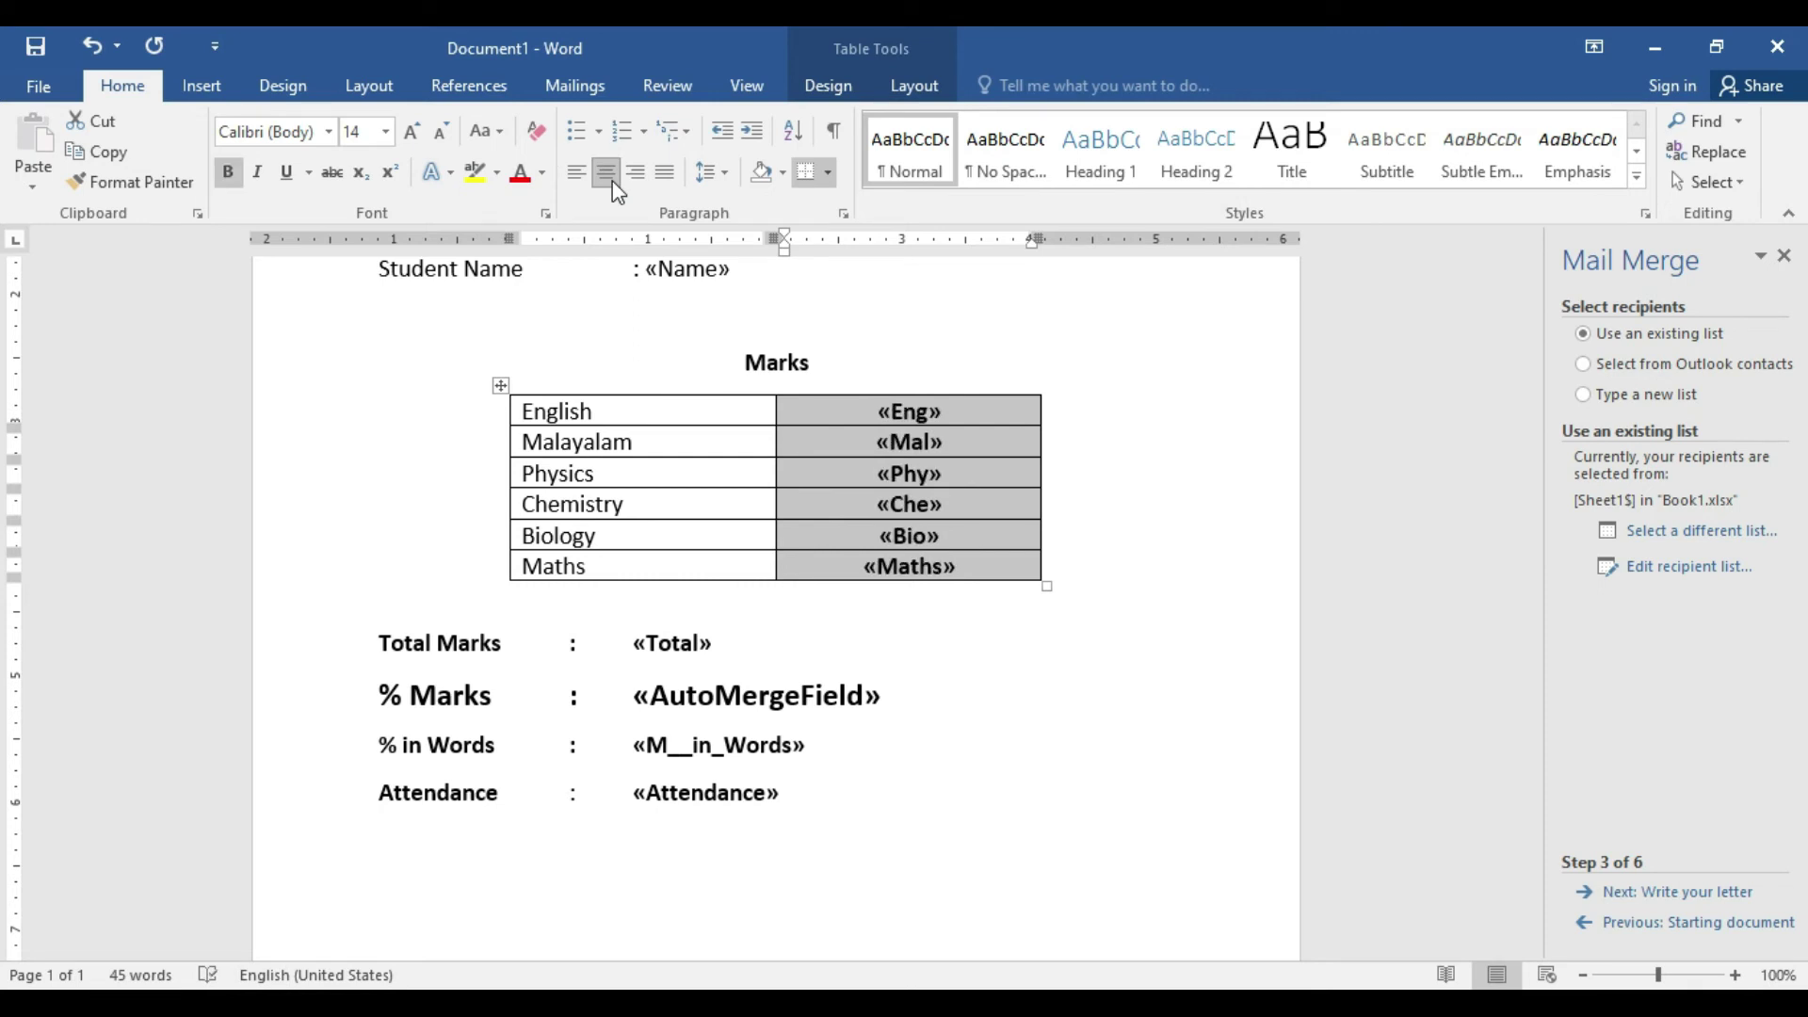
pyautogui.click(1039, 629)
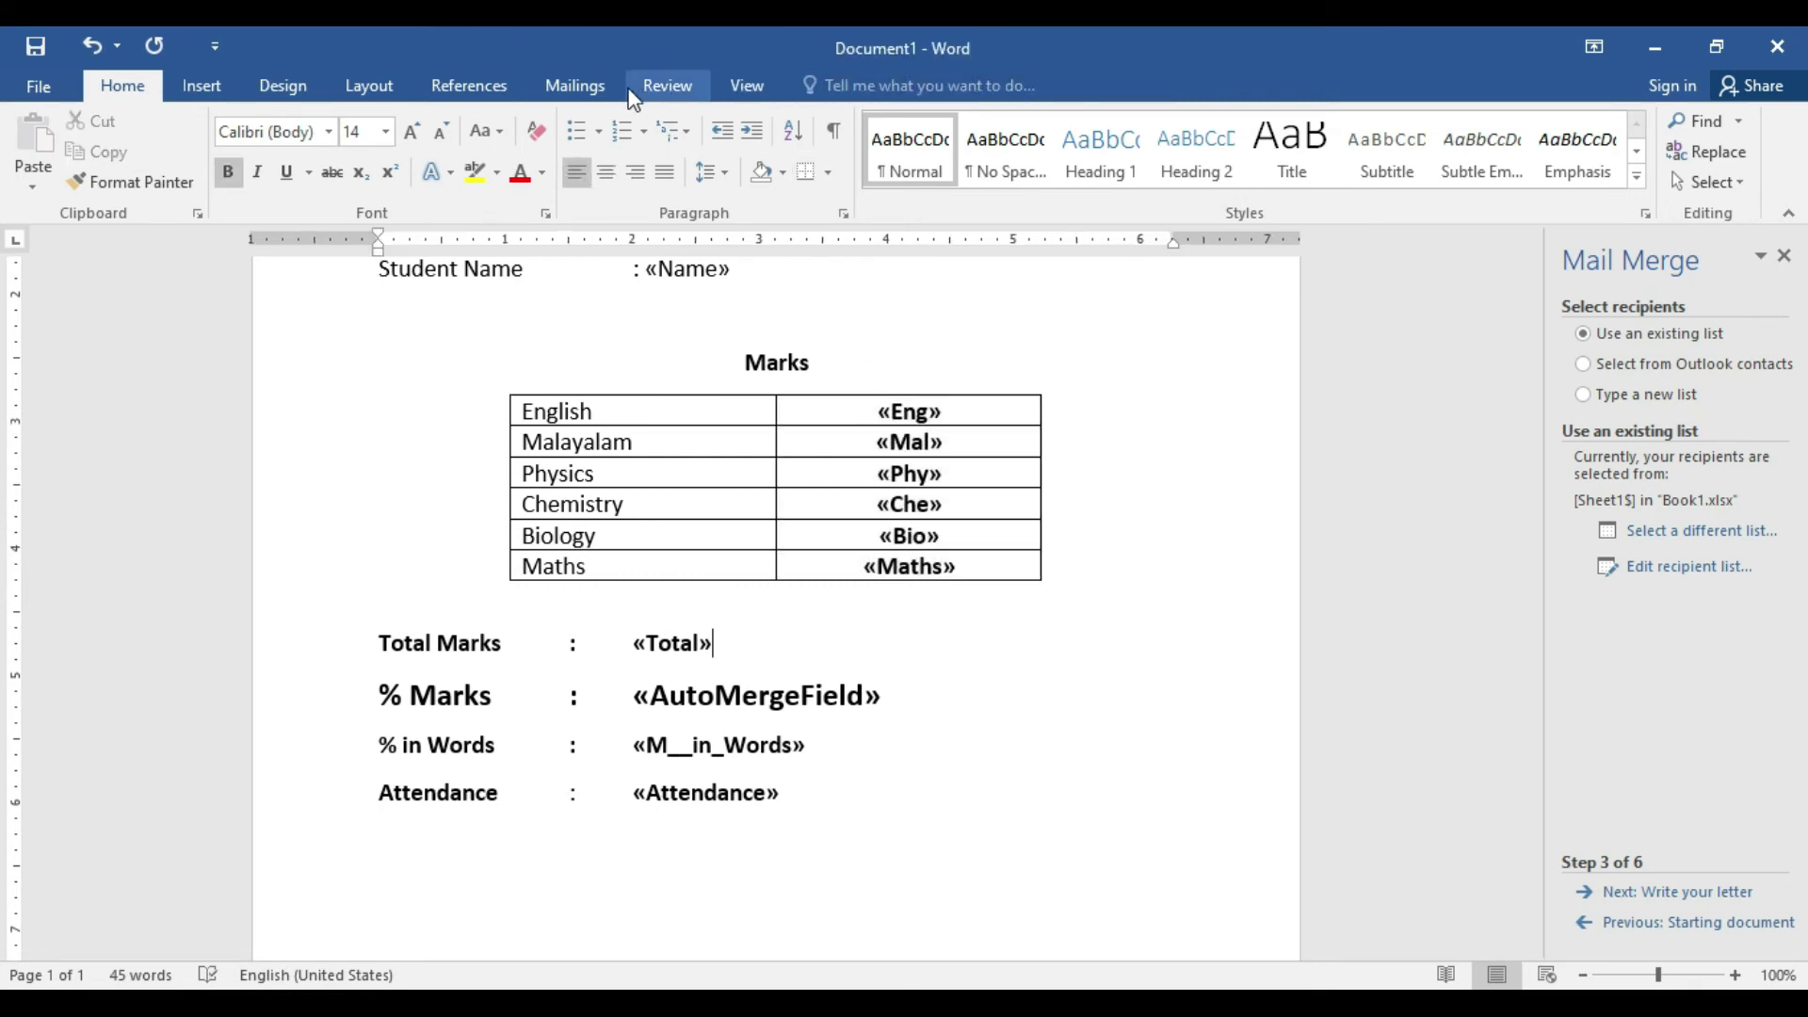
# - Make the Name merge field after Student Name bold
pyautogui.click(575, 86)
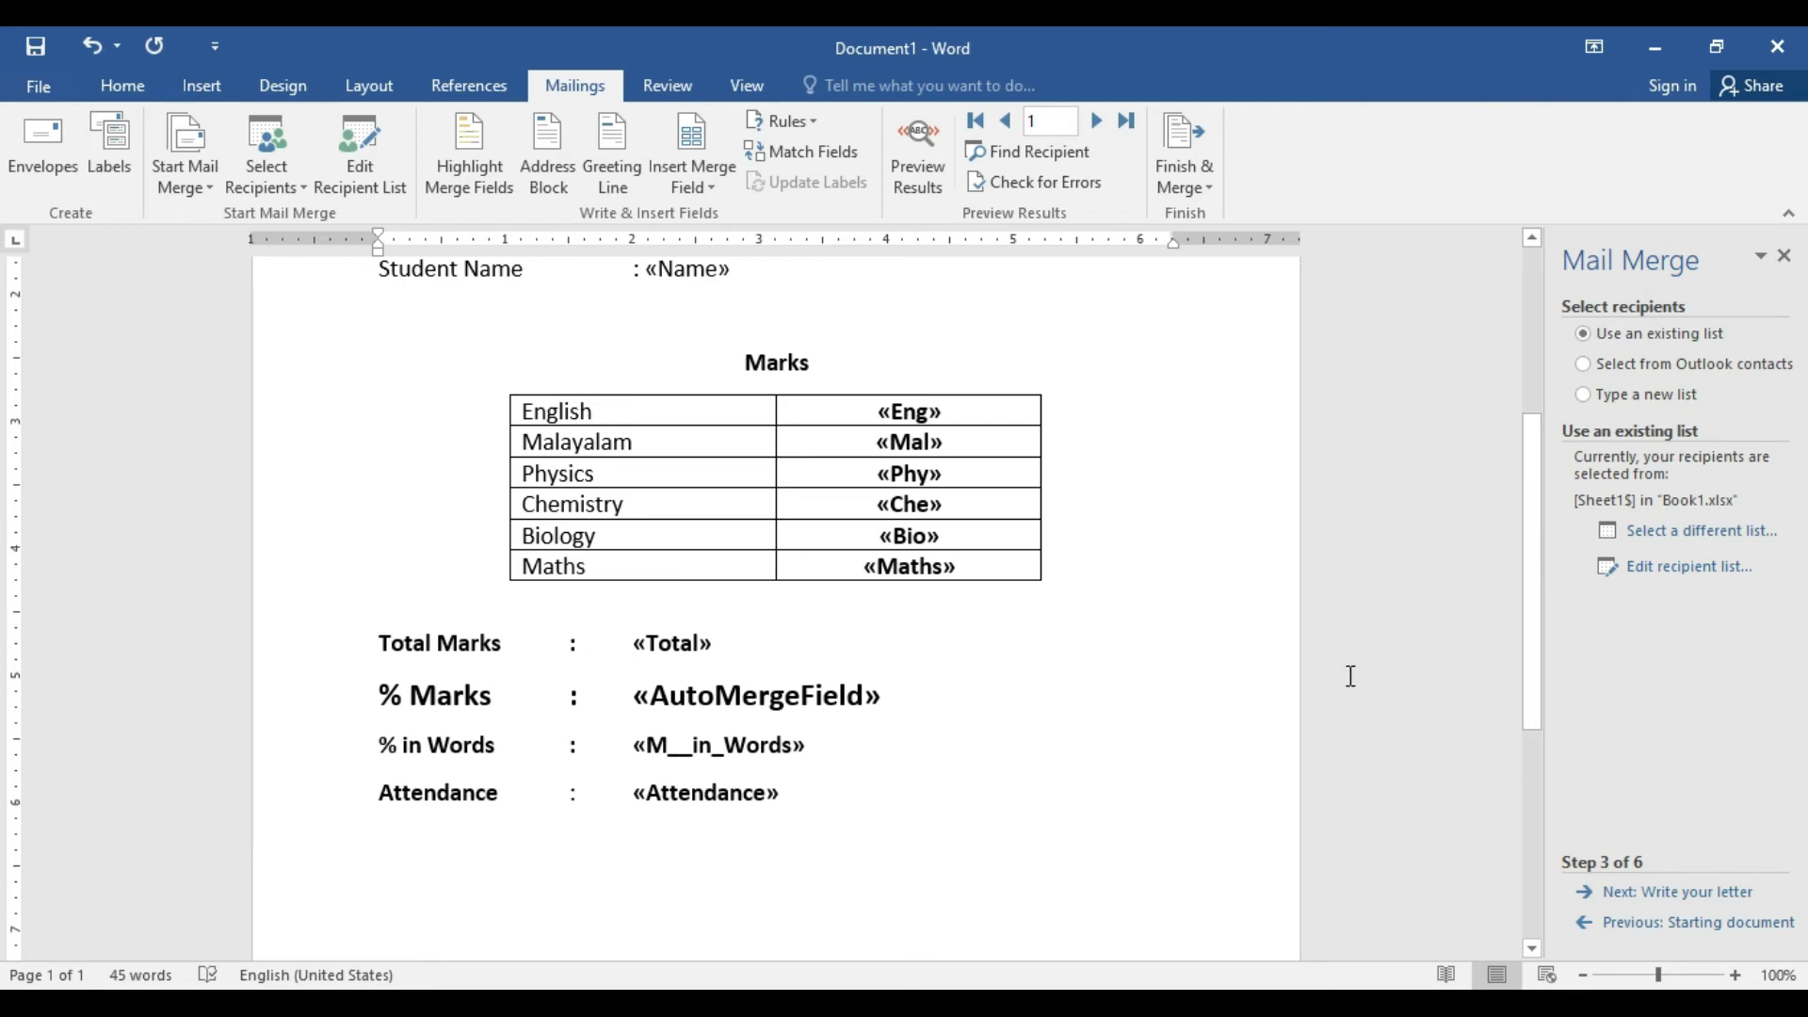
pyautogui.moveTo(1545, 695); pyautogui.dragTo(1531, 573)
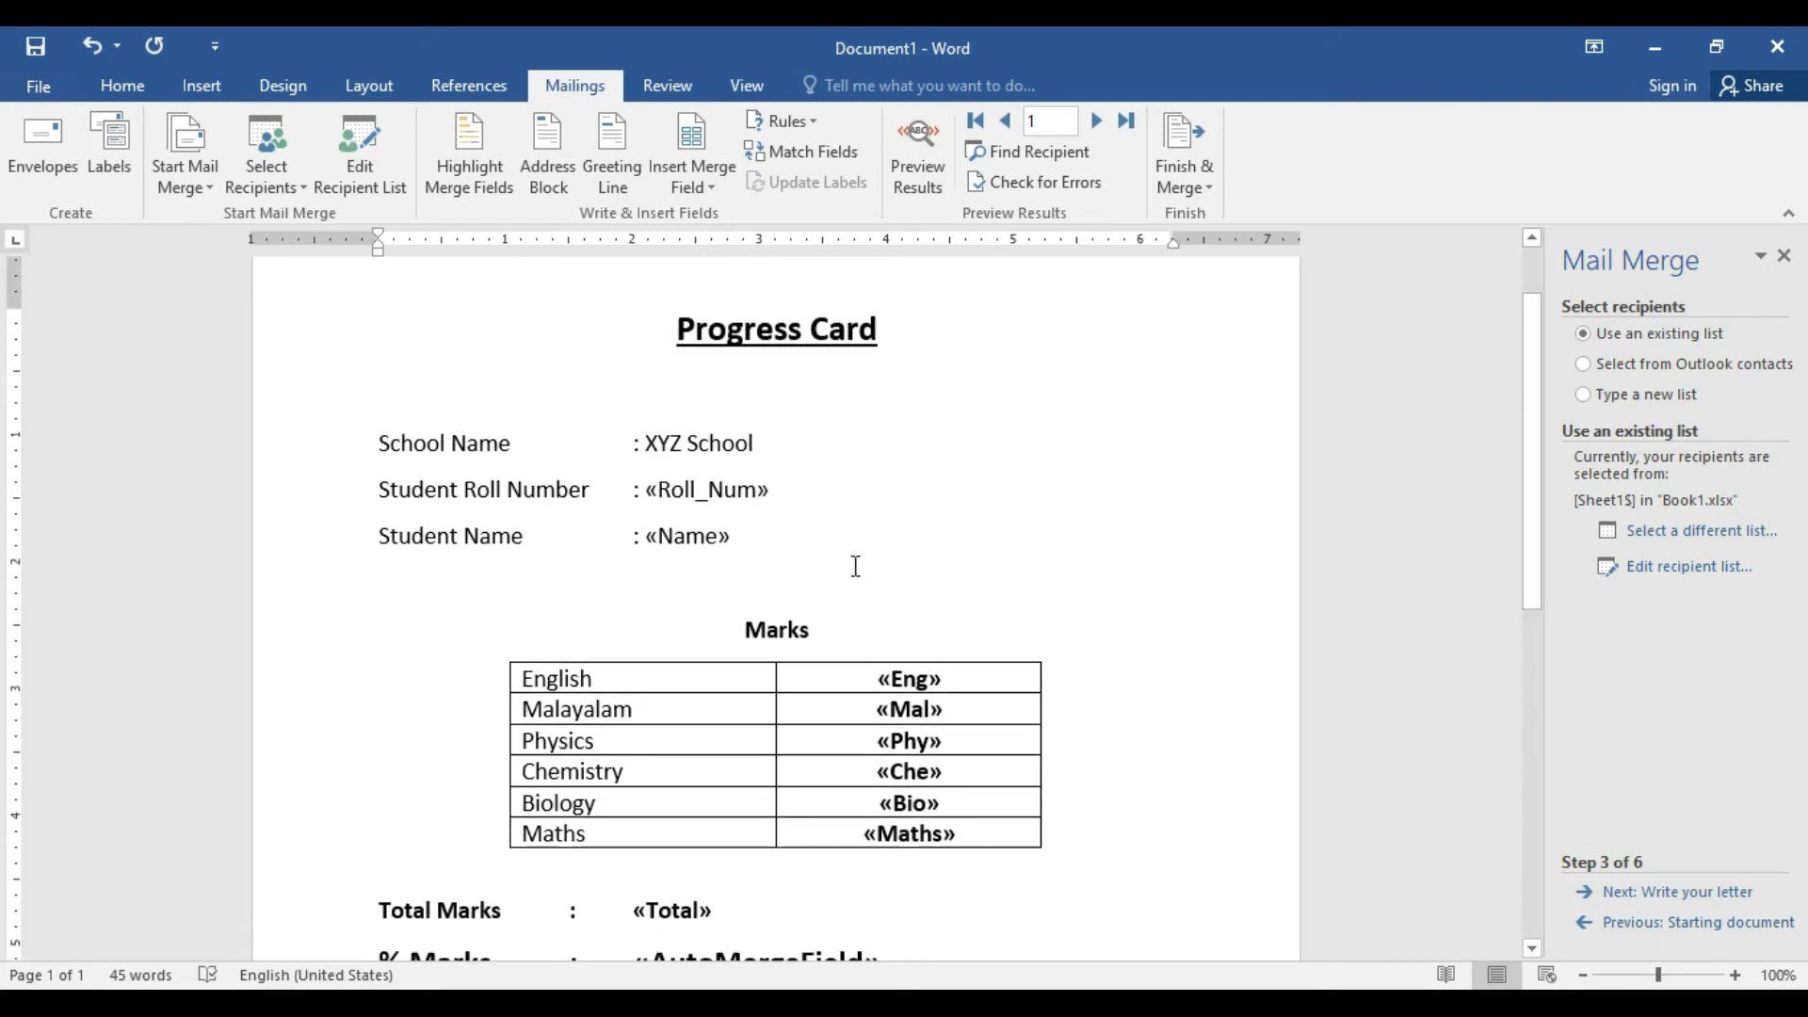
pyautogui.moveTo(732, 536); pyautogui.dragTo(645, 534)
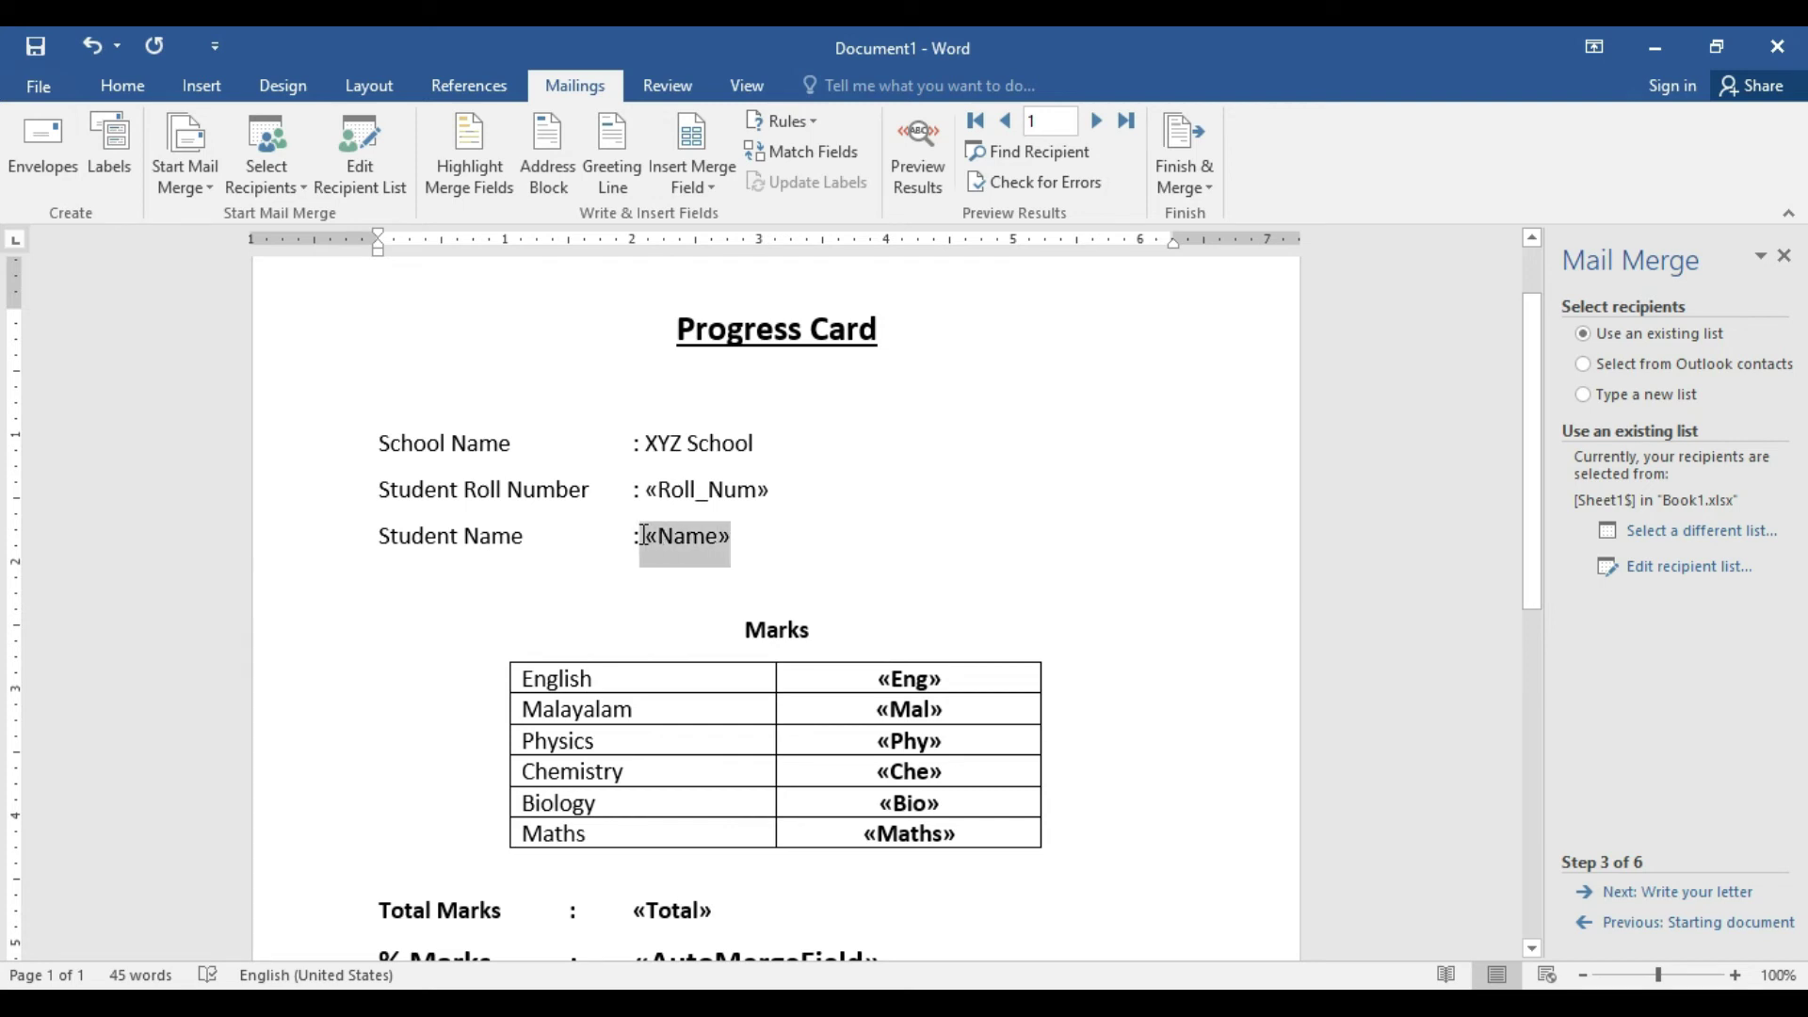
pyautogui.hotkey('ctrl', 'b')
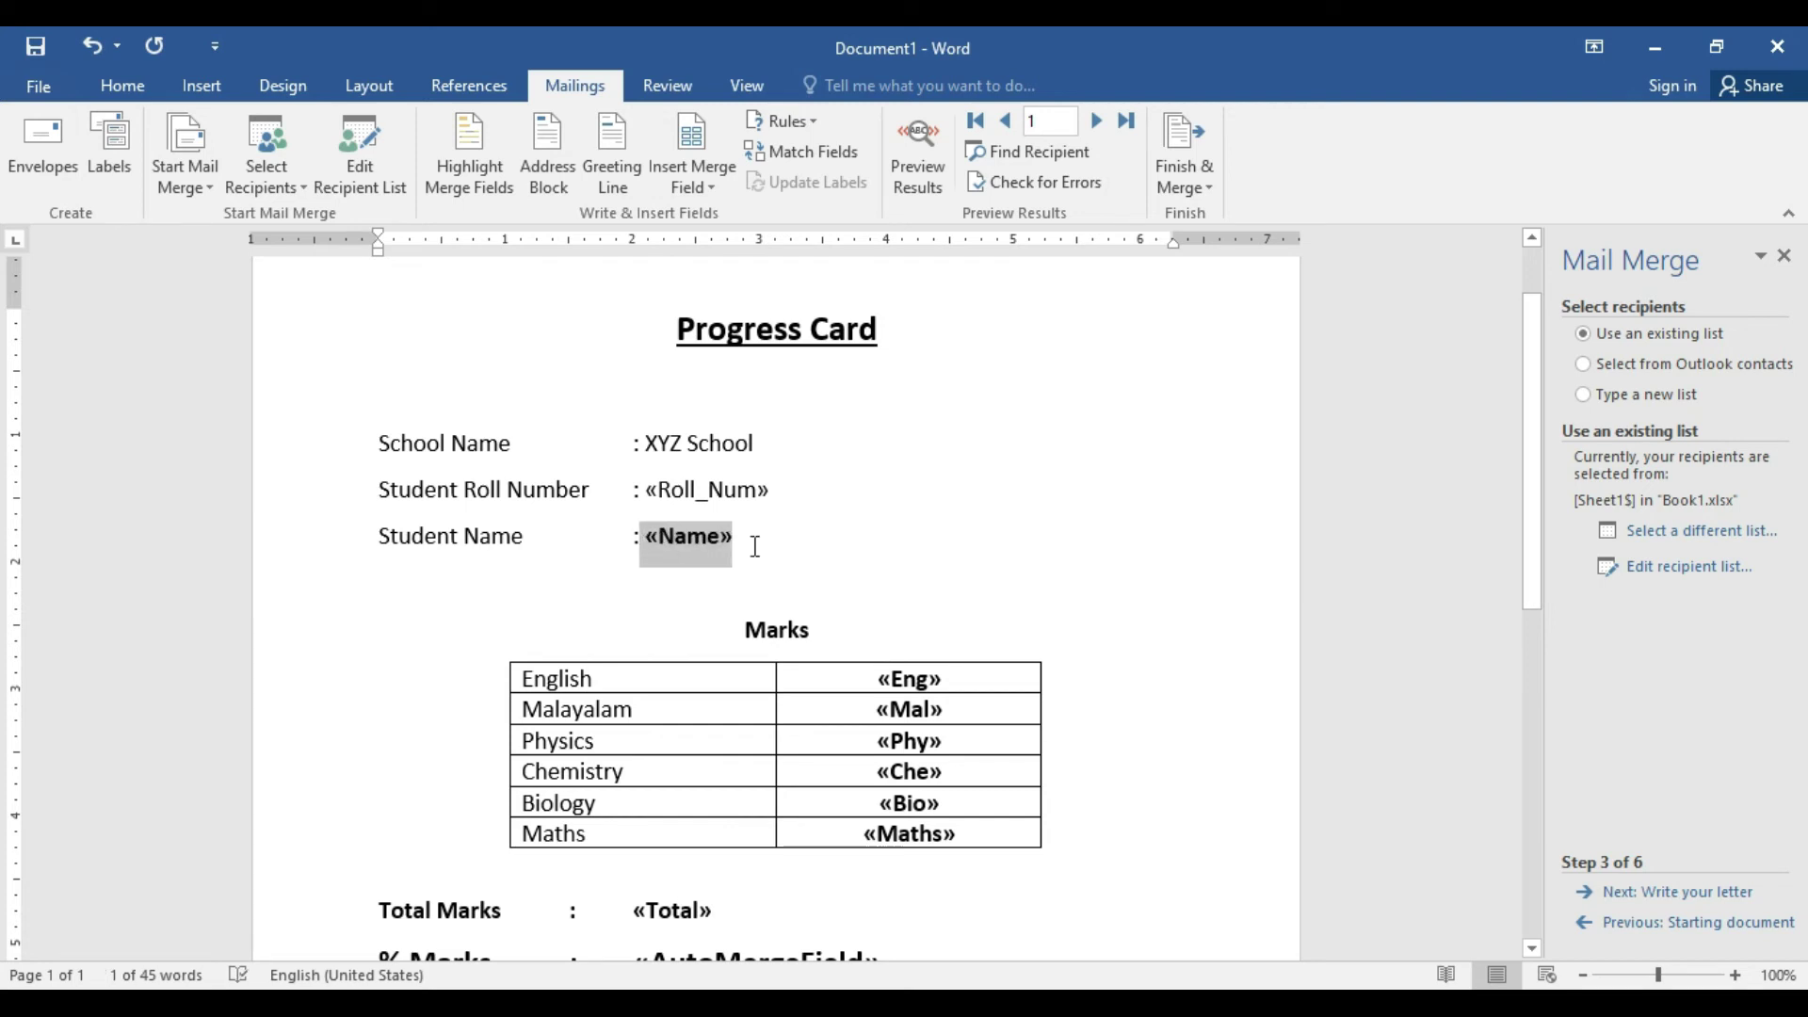
pyautogui.click(755, 546)
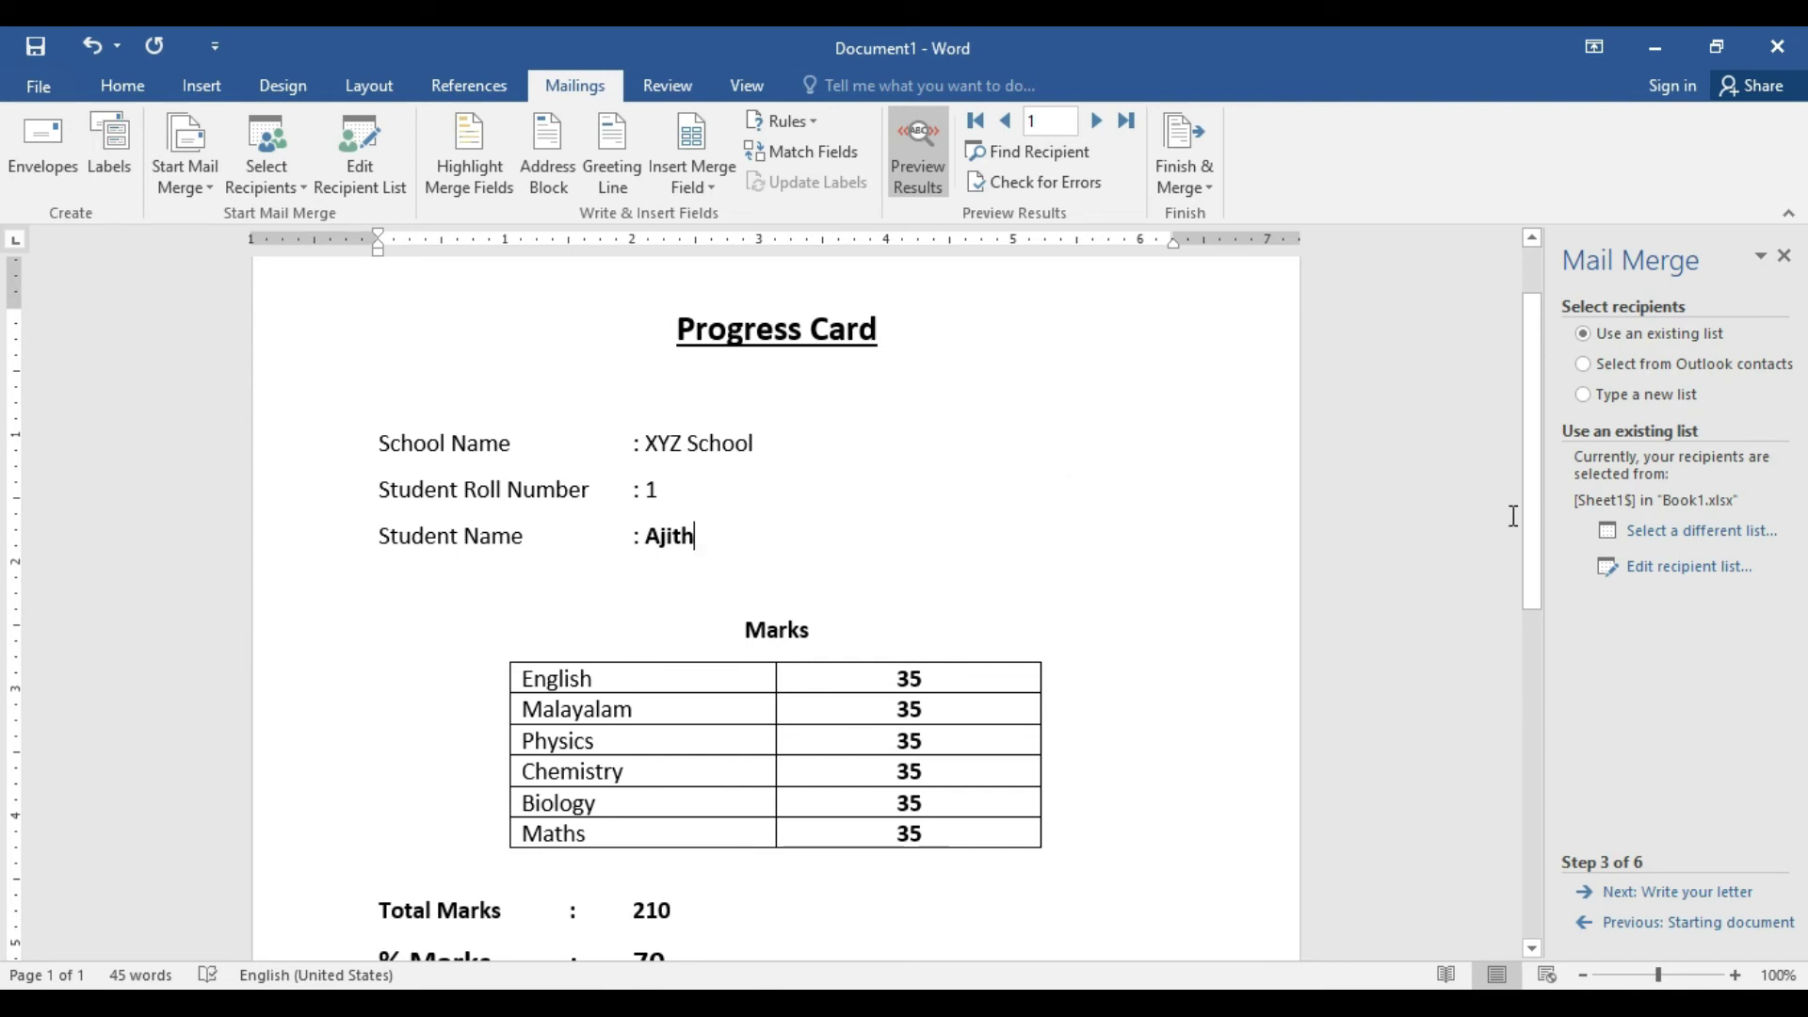
# - Preview the merged progress cards, compare the first one with Book1 in Excel, and advance the preview in Word to record 3
pyautogui.moveTo(1534, 530); pyautogui.dragTo(1532, 600)
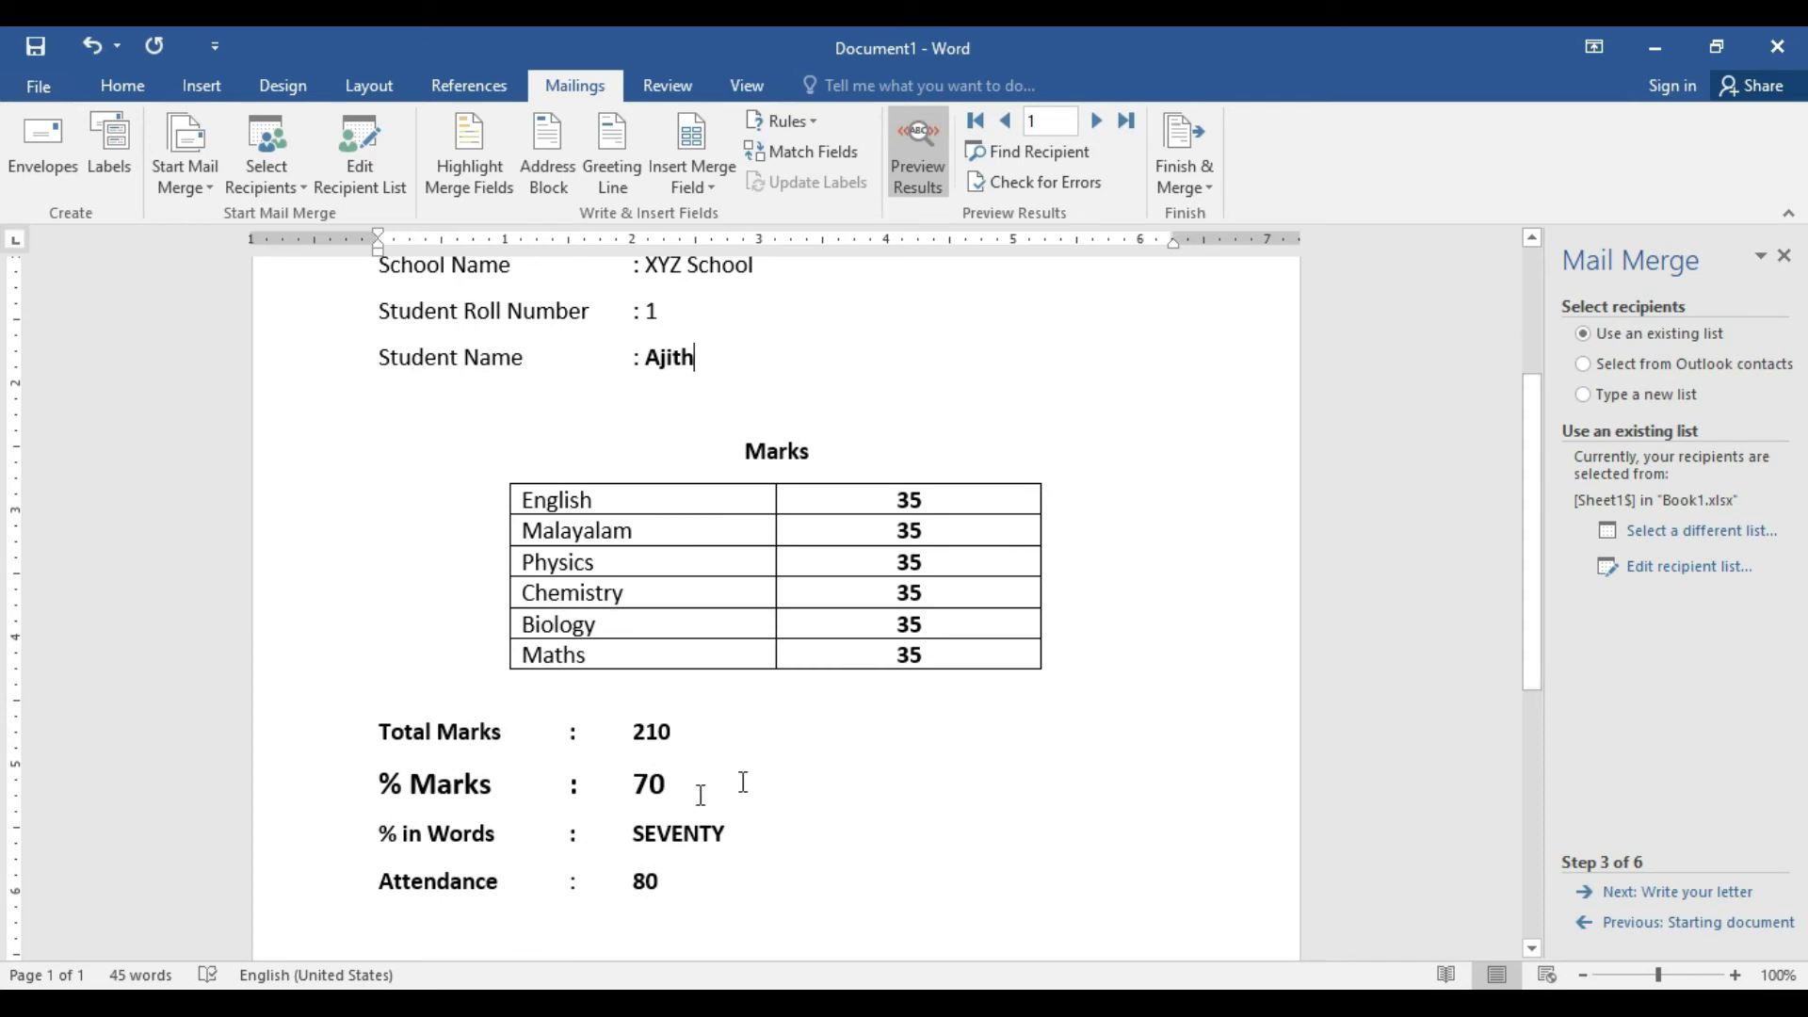
pyautogui.hotkey('alt', 'Tab')
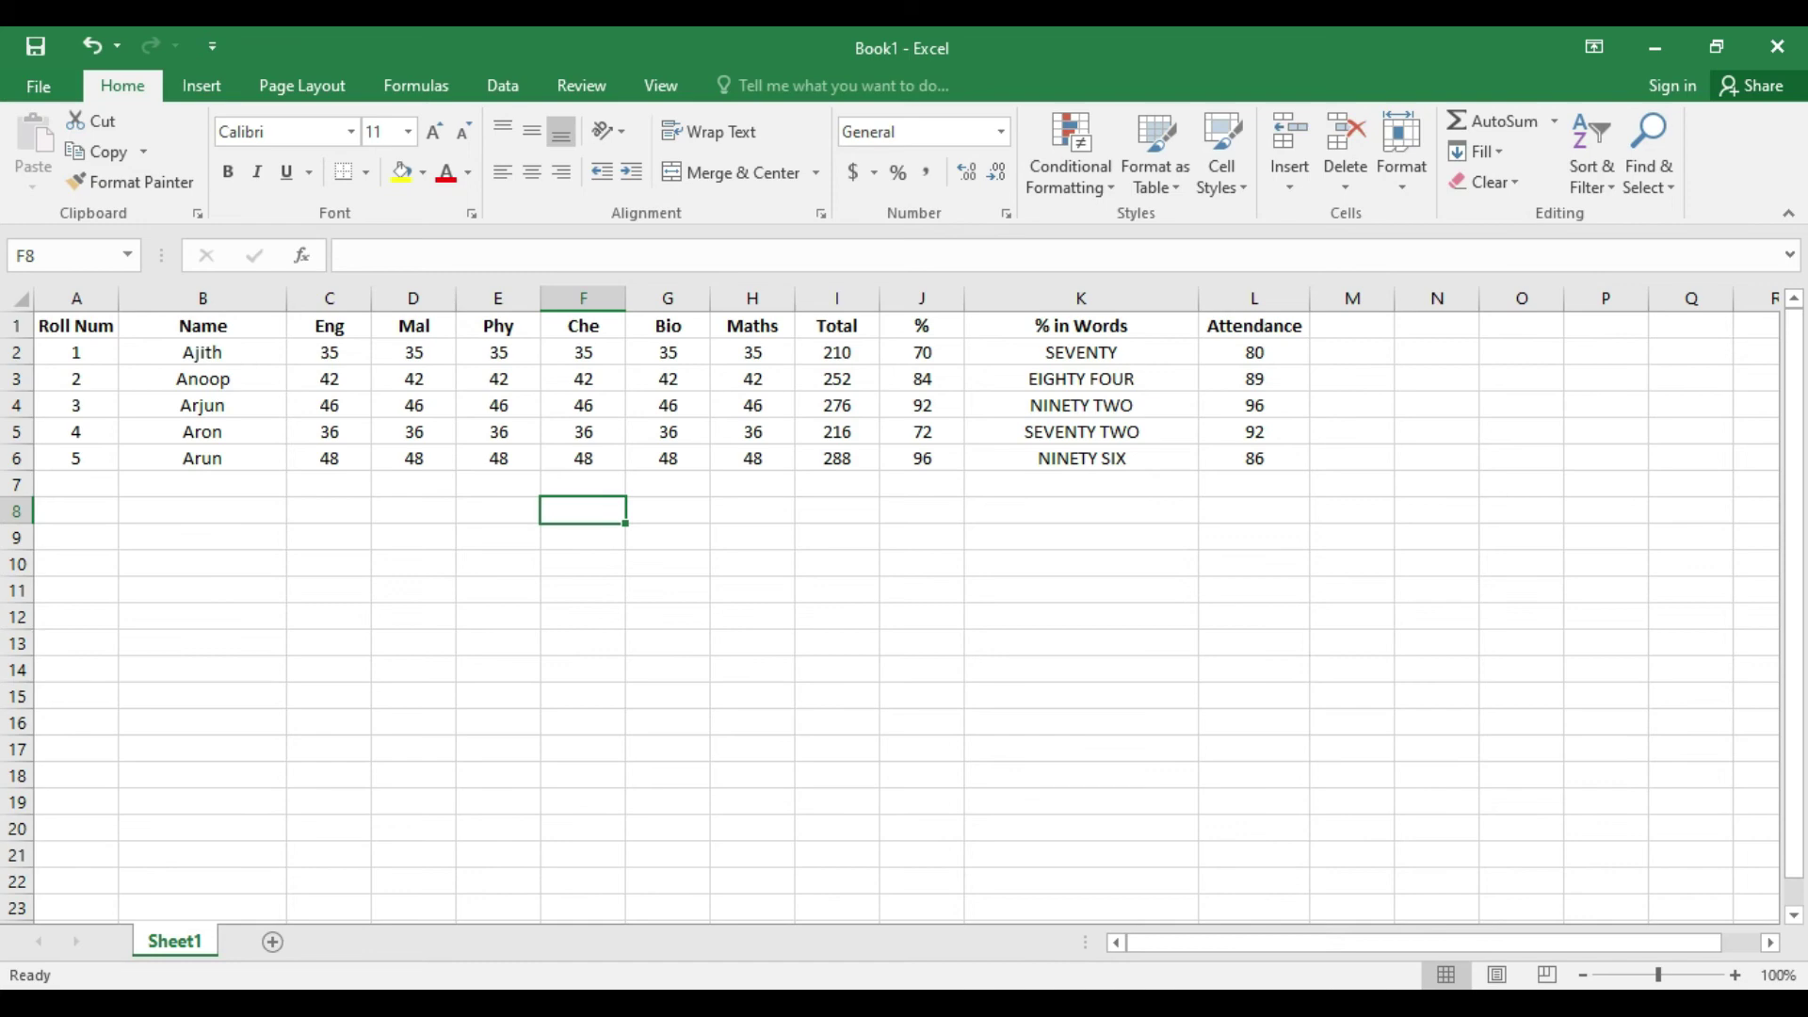
pyautogui.hotkey('alt', 'Tab')
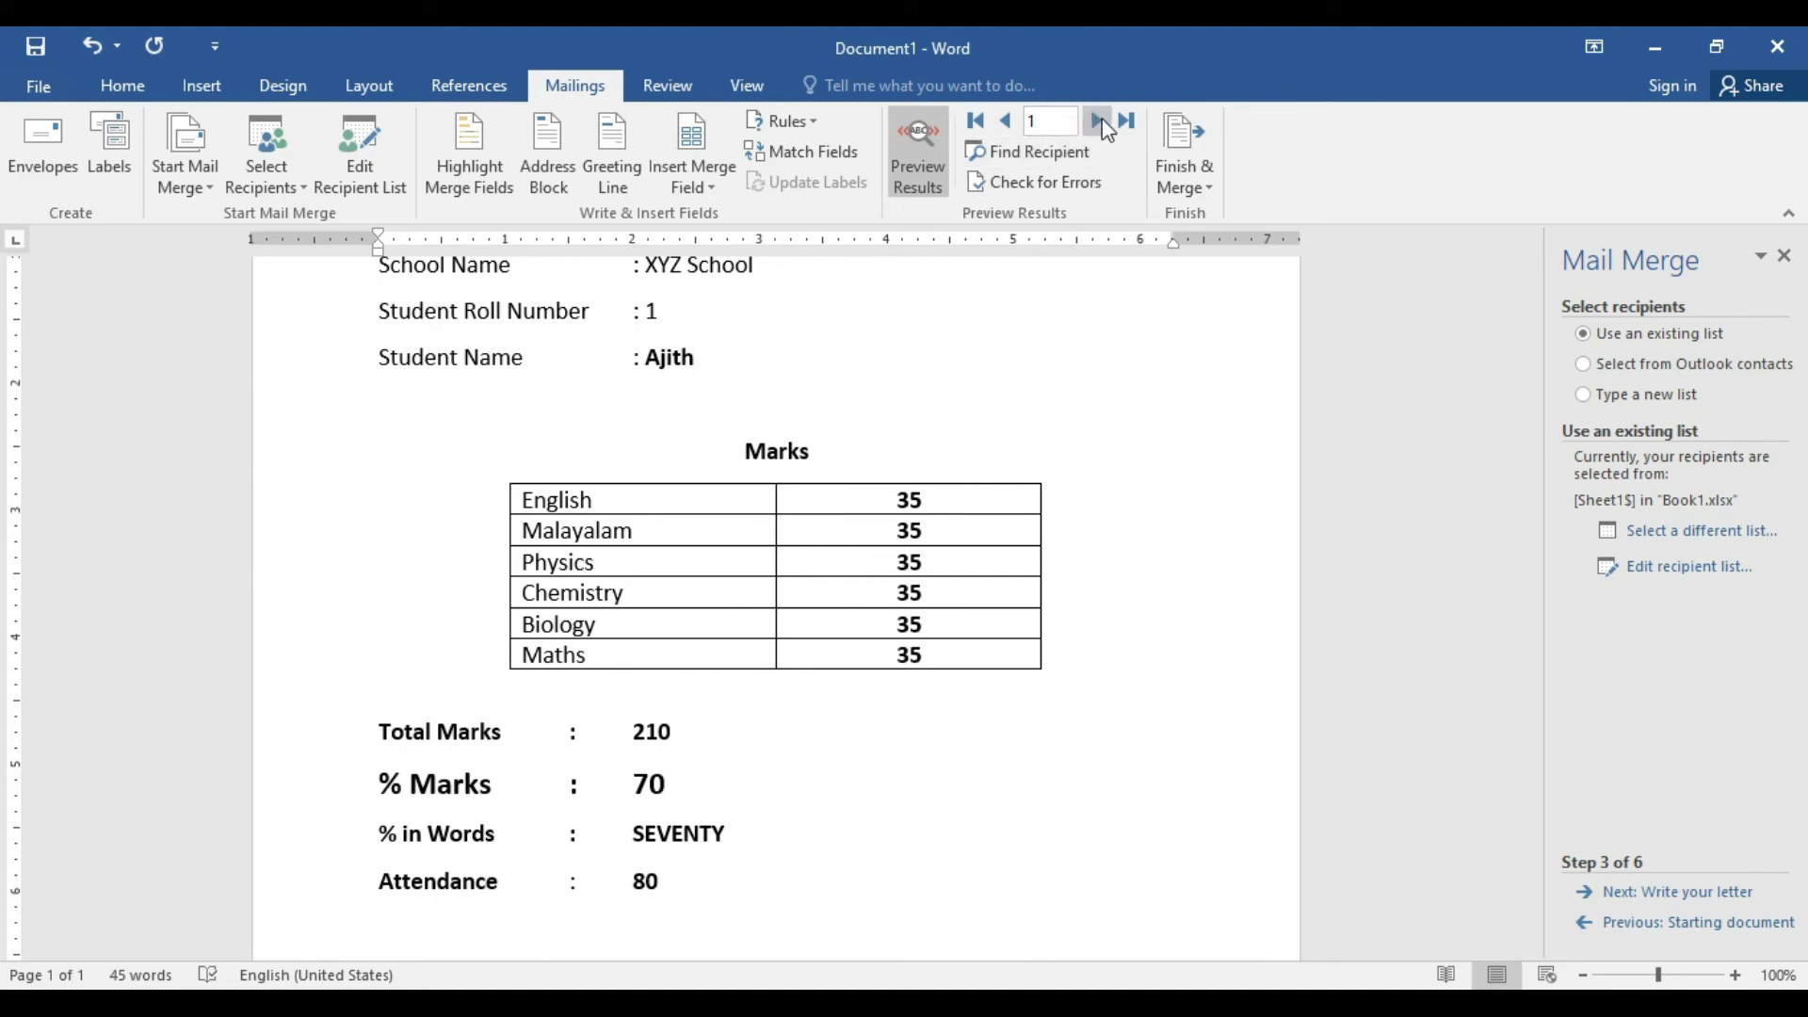
pyautogui.click(1098, 121)
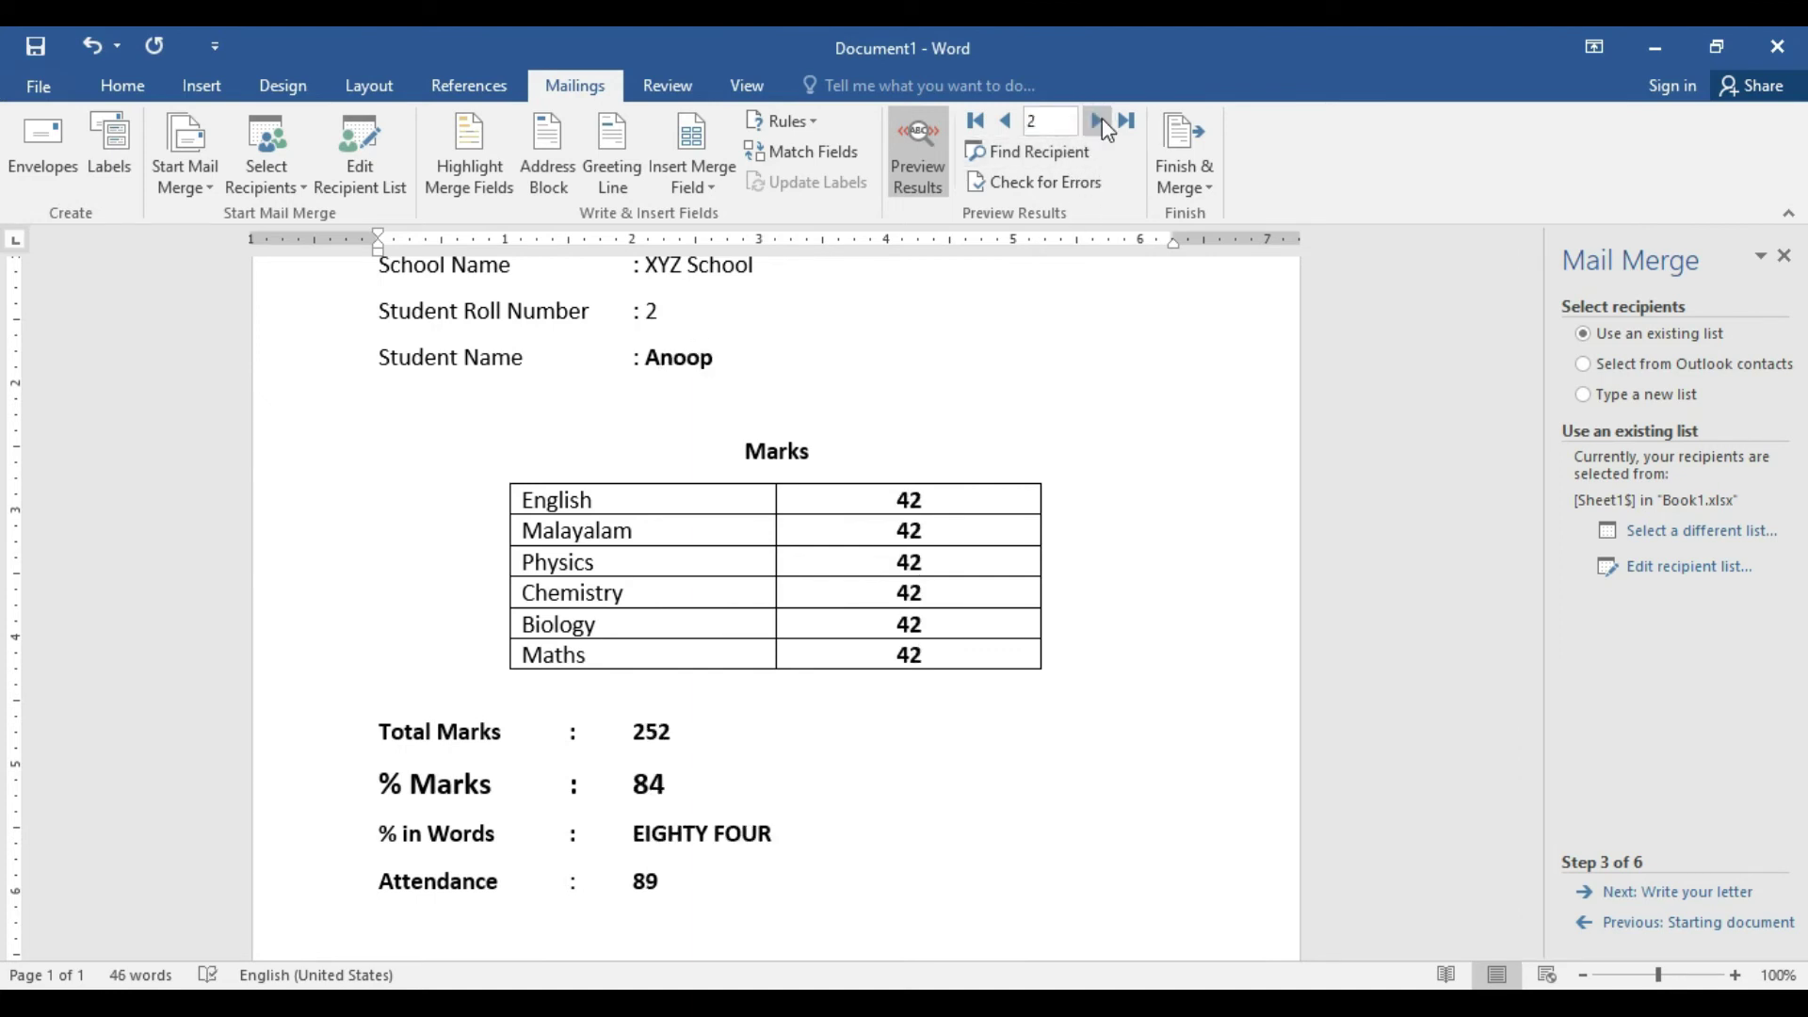
pyautogui.click(1098, 120)
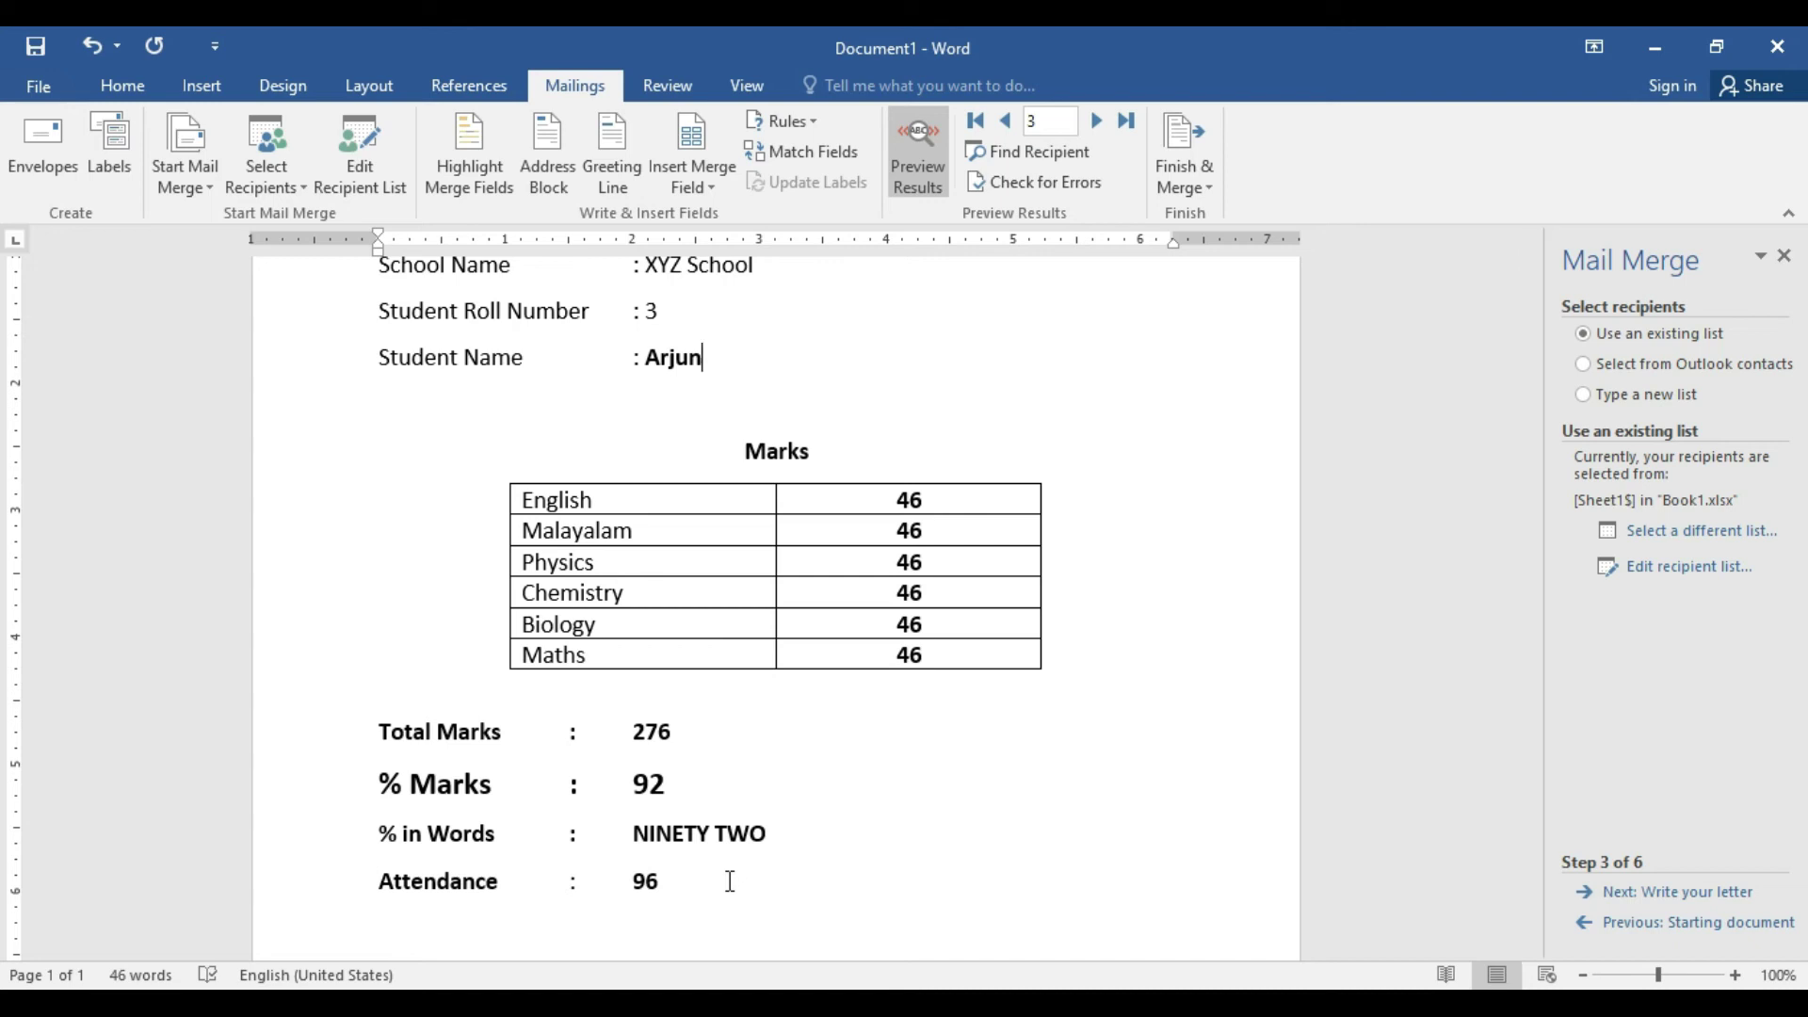
# - Print the merged documents for all records to the Adobe PDF printer, scaled to A4 paper size
pyautogui.click(1201, 181)
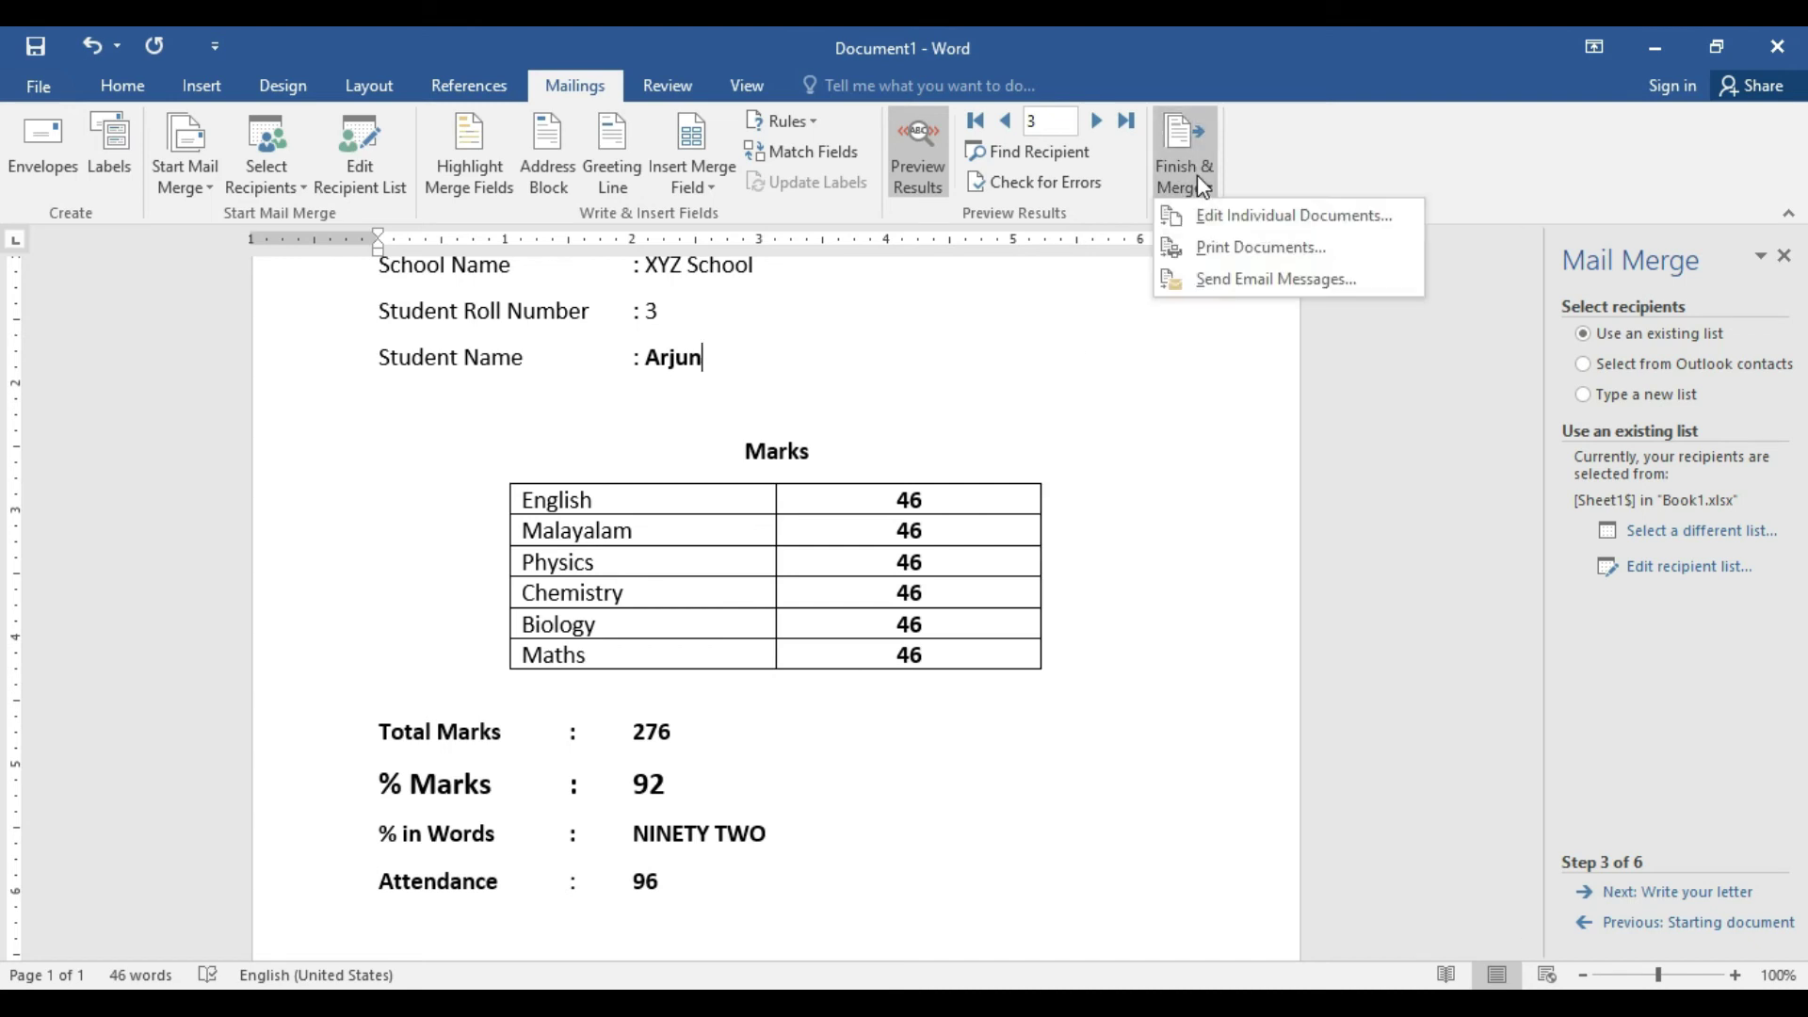
pyautogui.click(1215, 249)
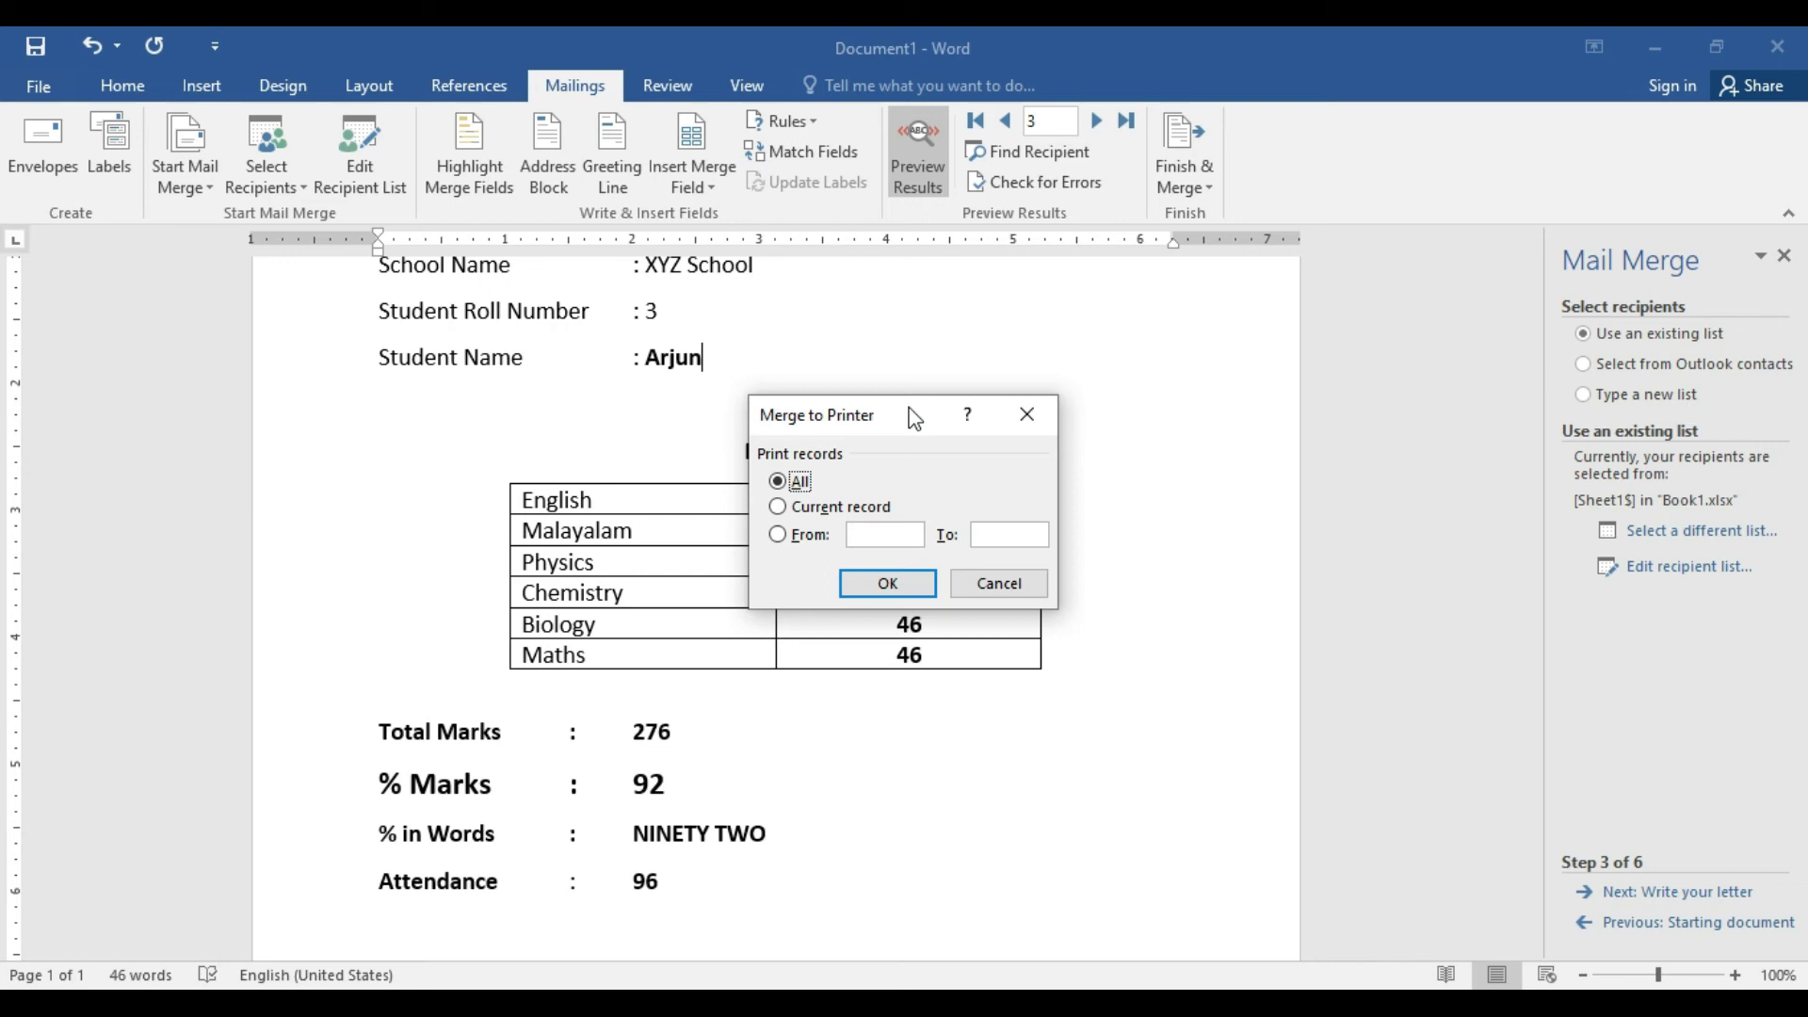
pyautogui.click(867, 586)
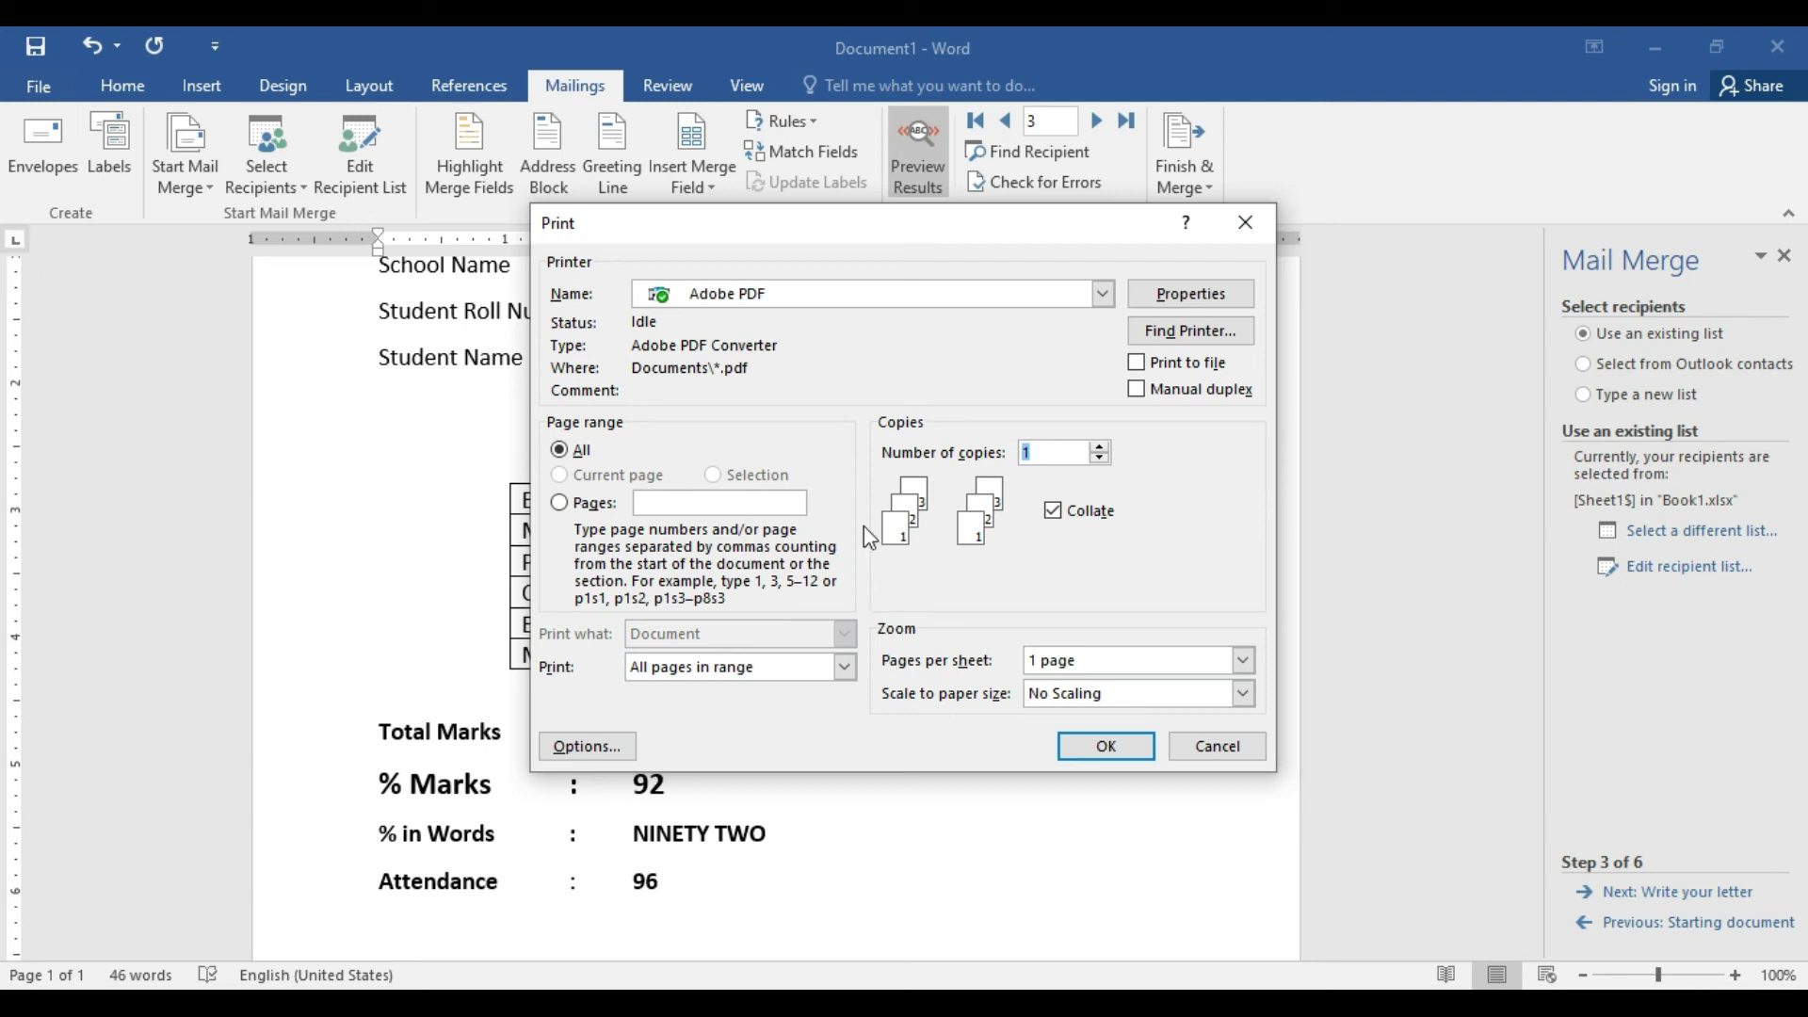
pyautogui.click(832, 301)
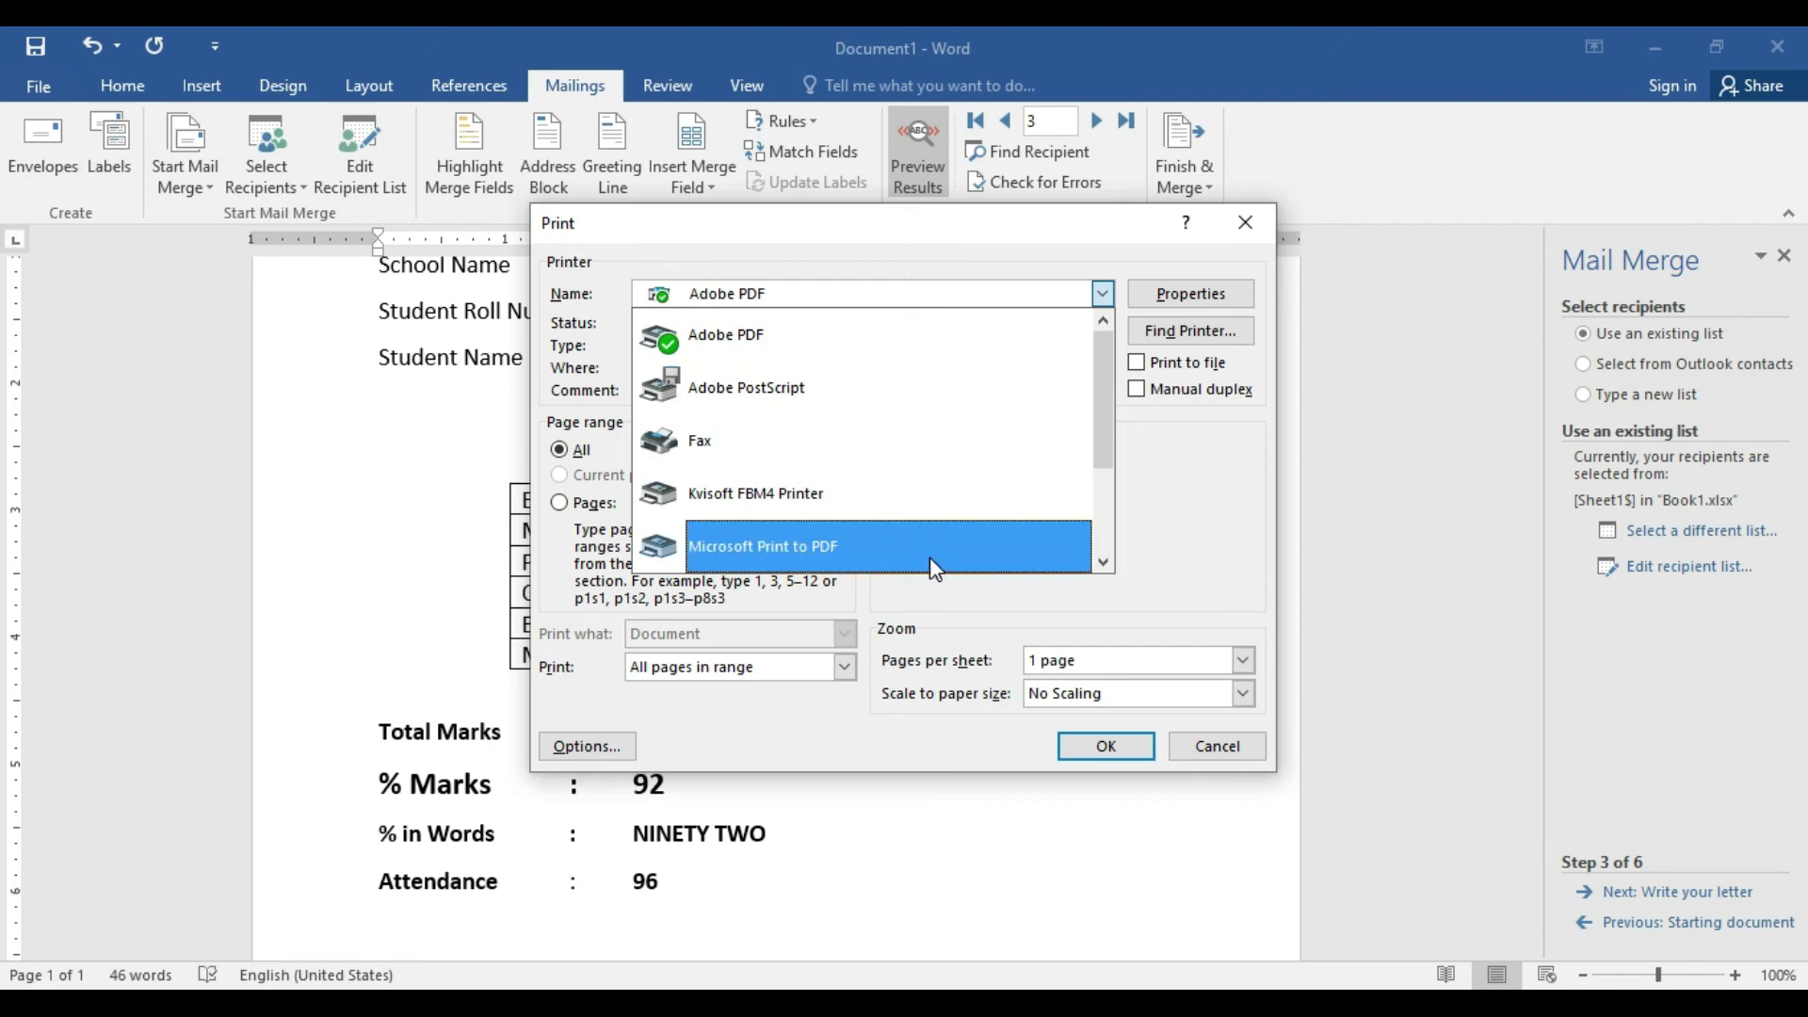
pyautogui.click(918, 352)
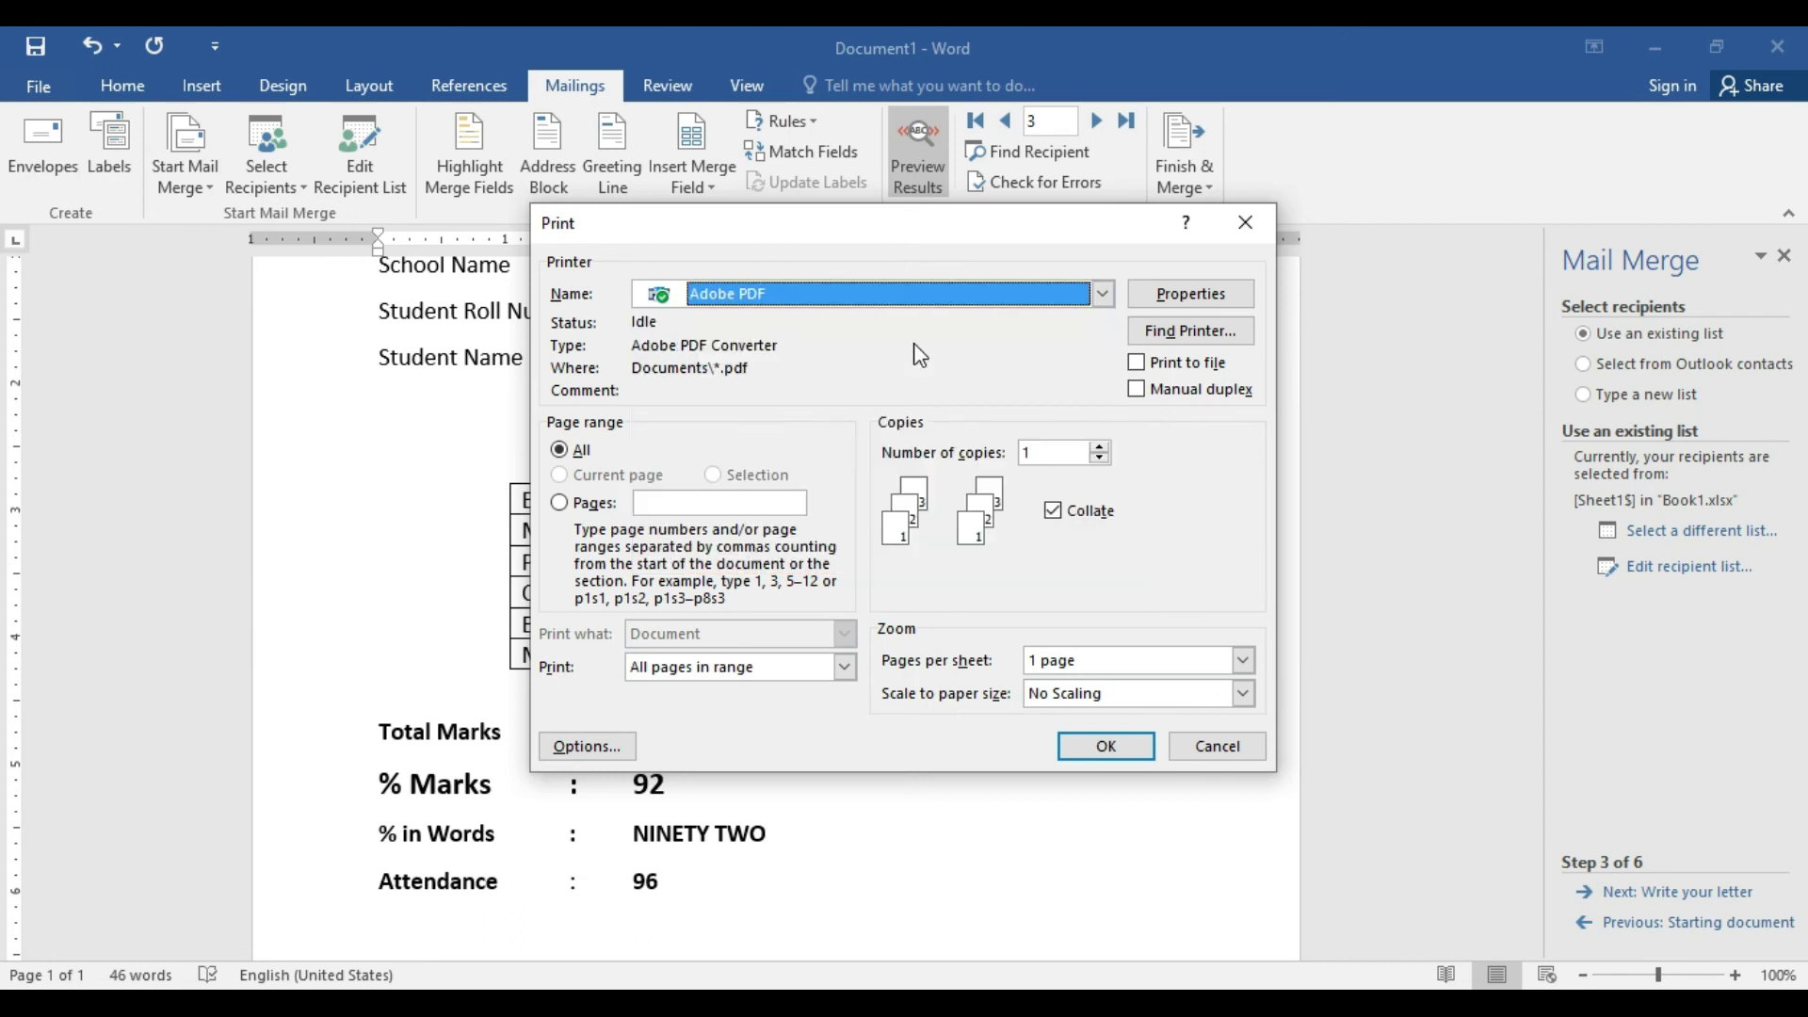
pyautogui.click(1122, 695)
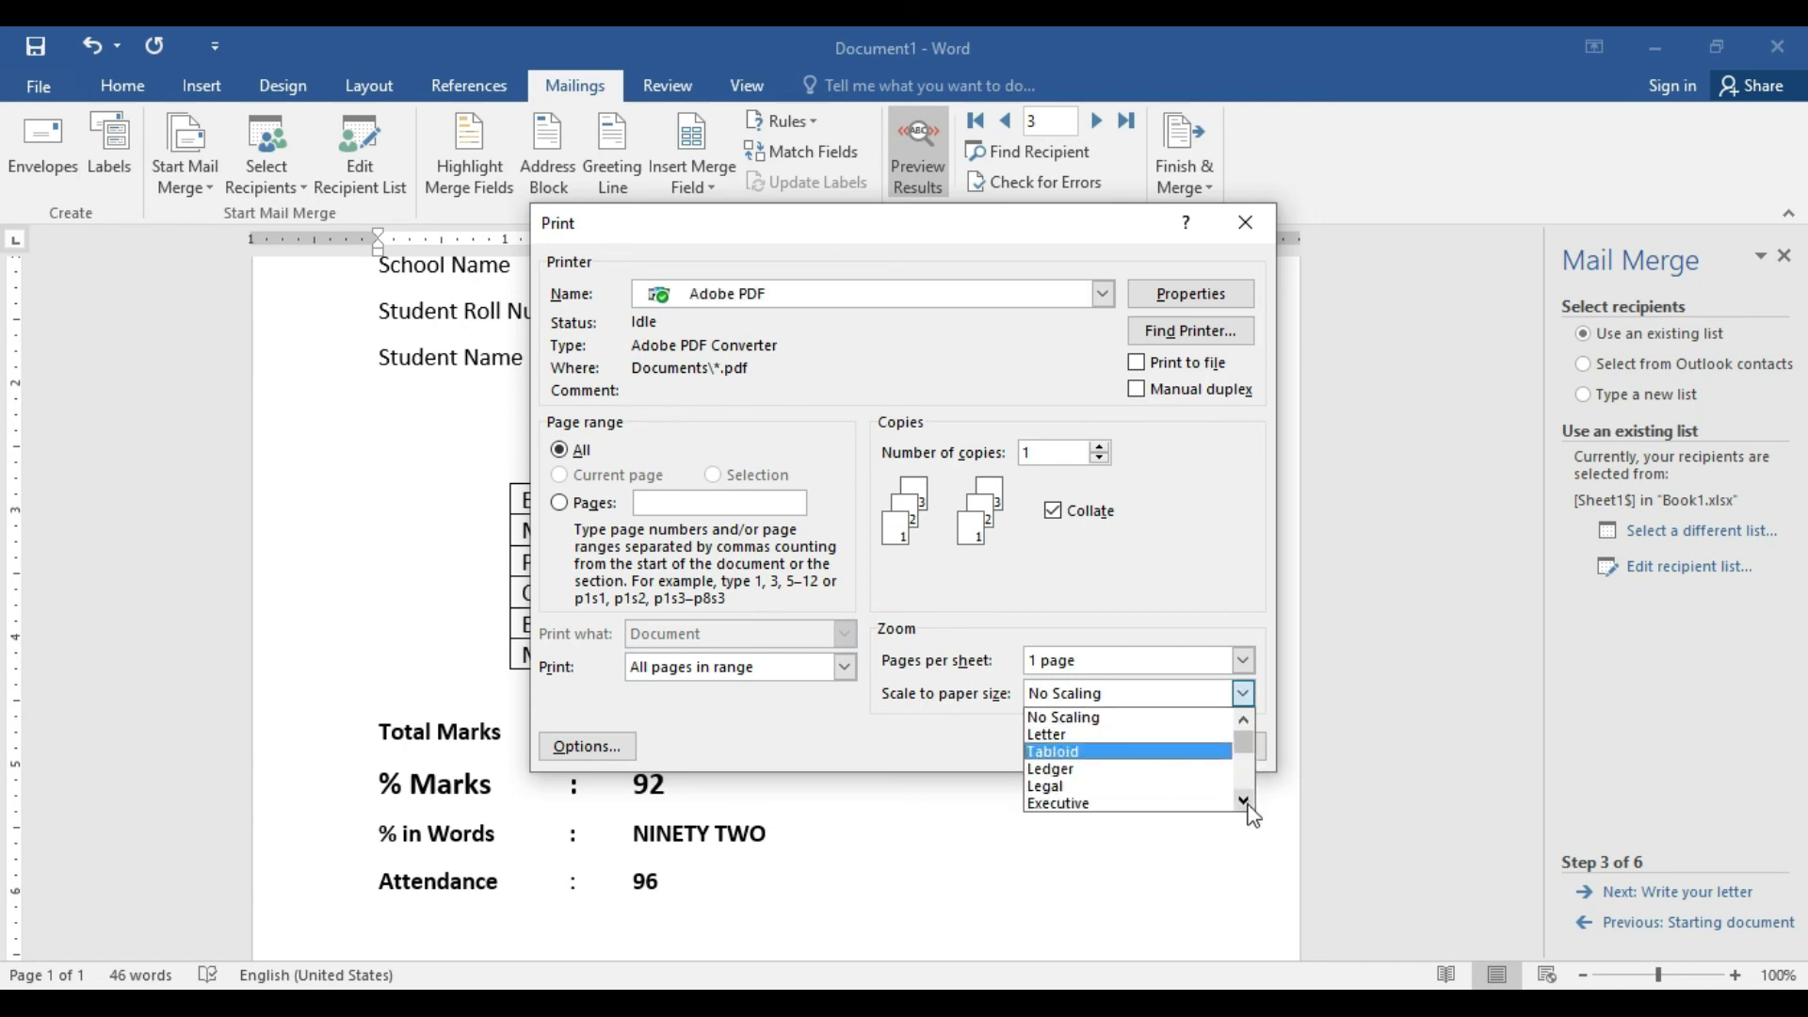
pyautogui.scroll(-1, 1236, 800)
pyautogui.click(1182, 786)
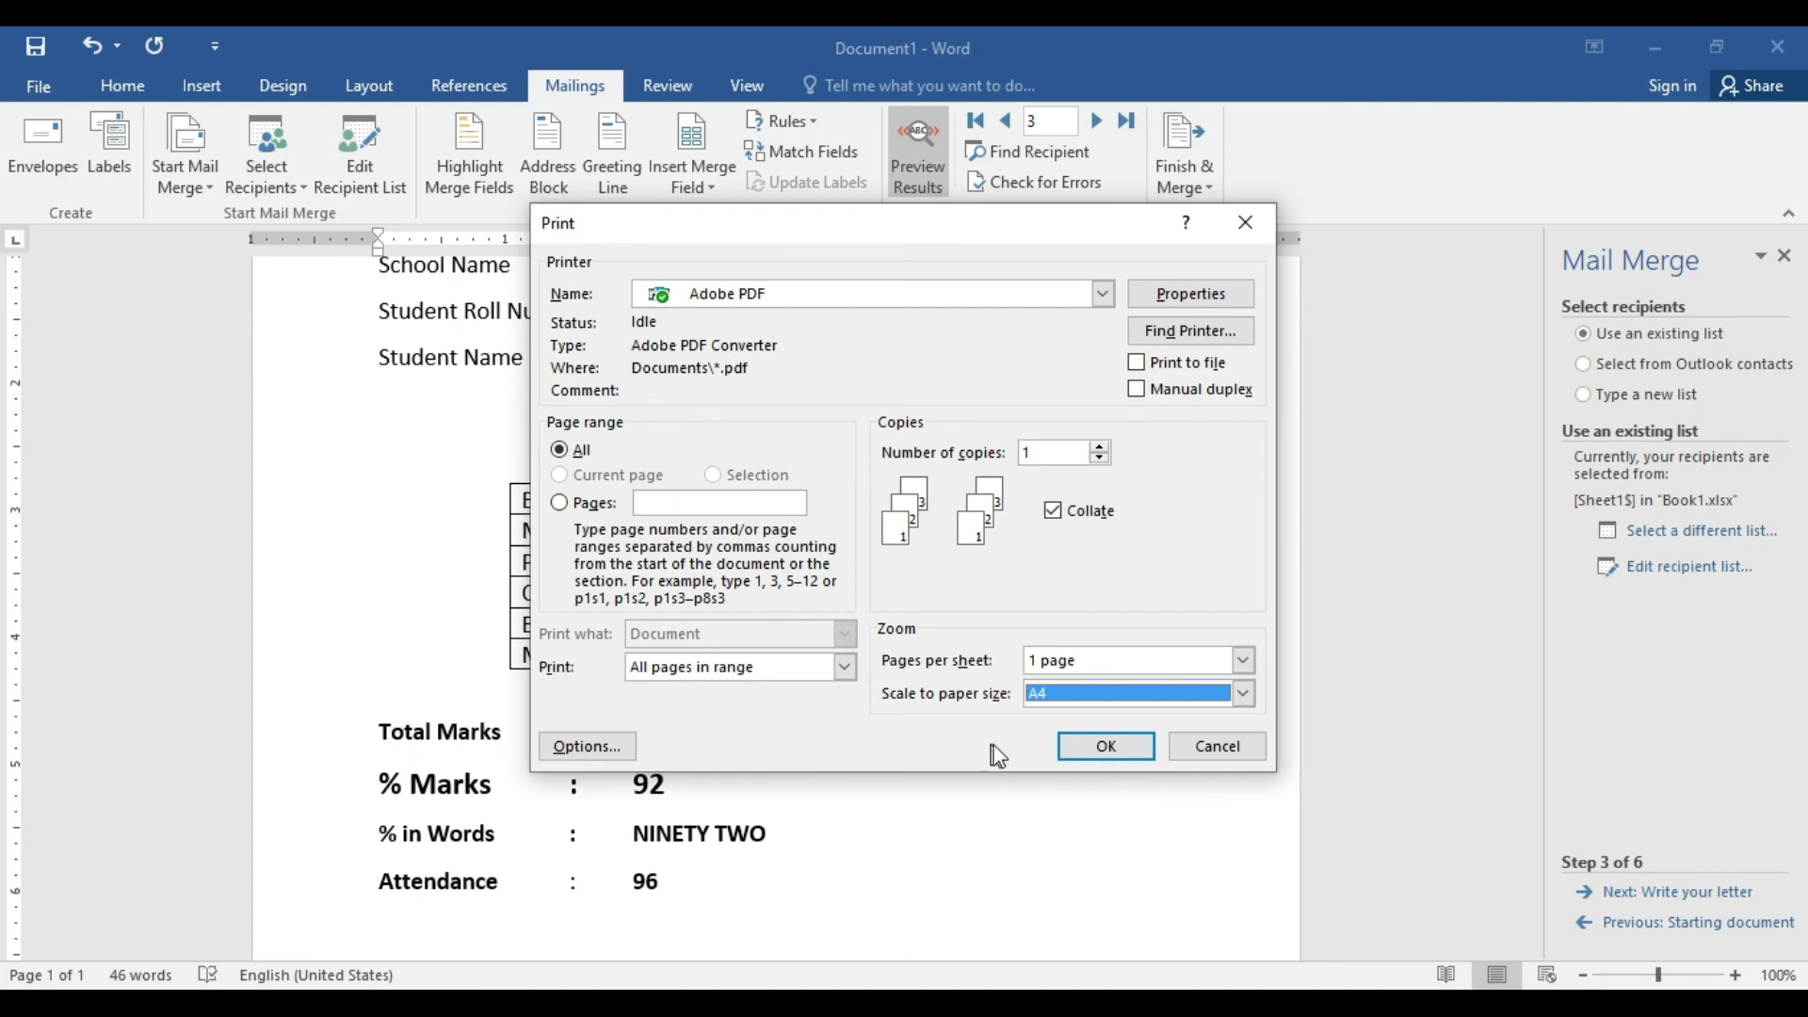
pyautogui.click(1083, 749)
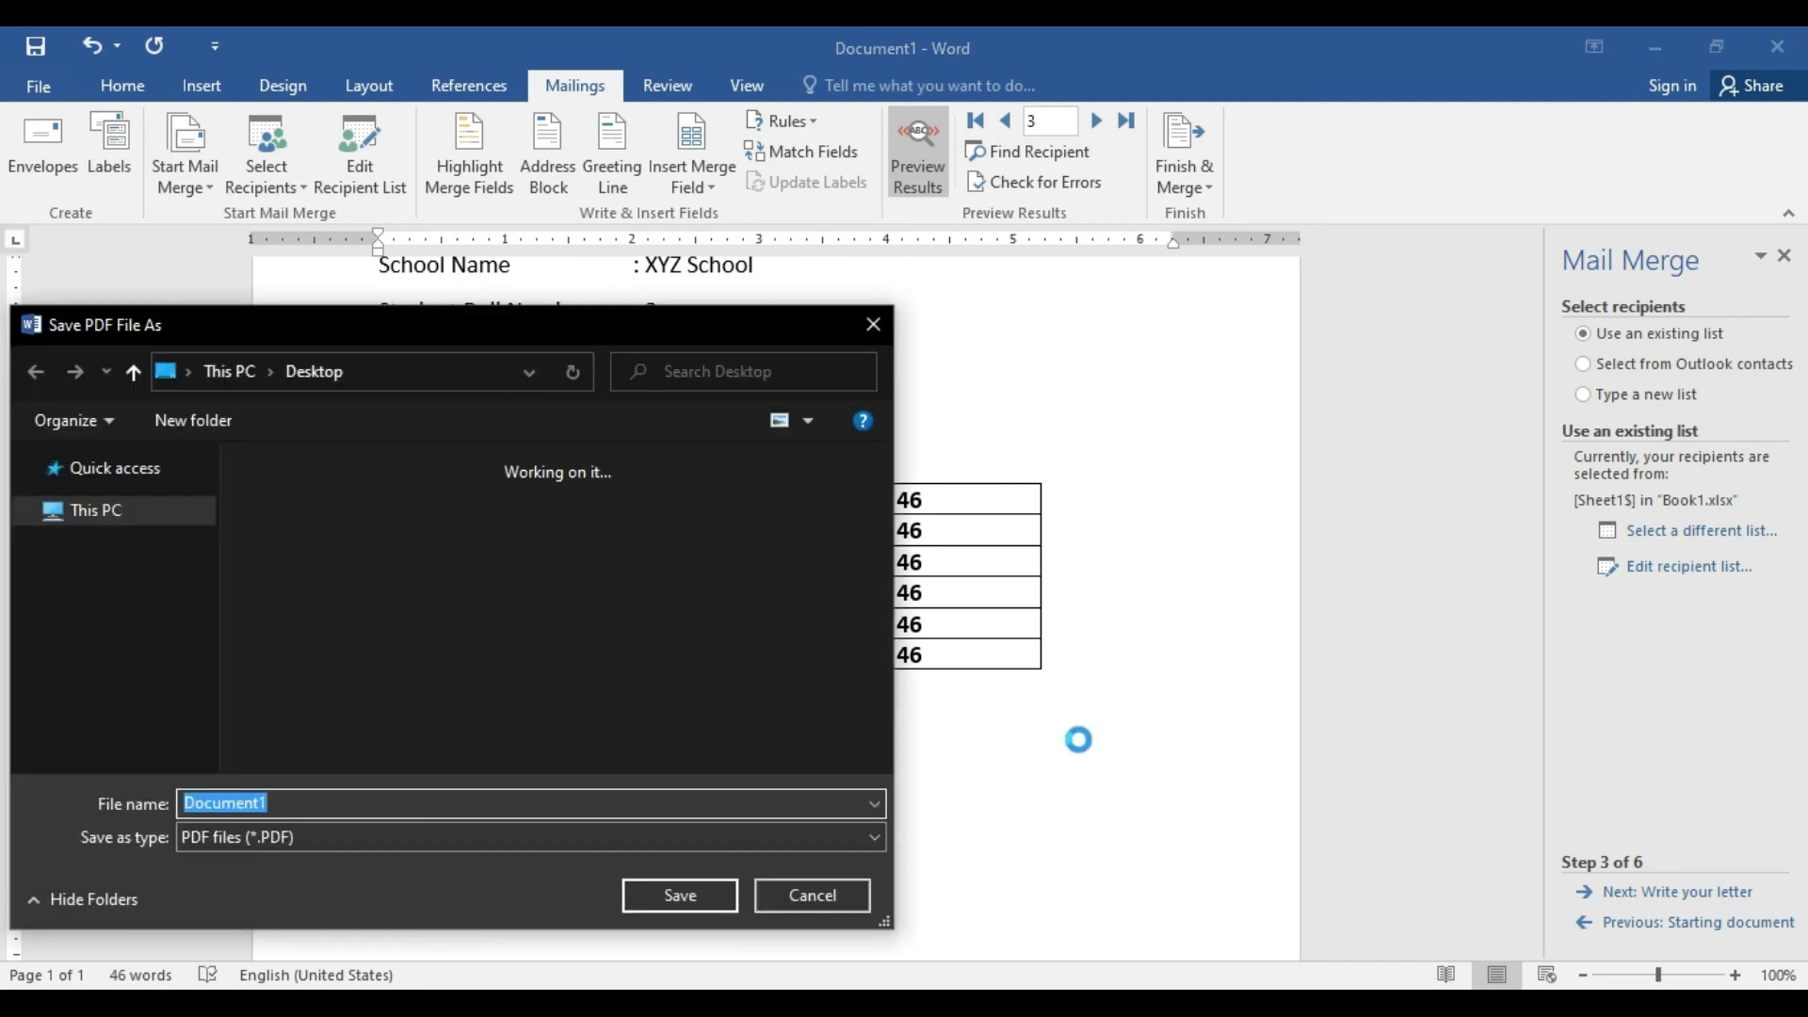
# - Save the merged PDF as Document1 in the Downloads folder
pyautogui.scroll(3, 149, 614)
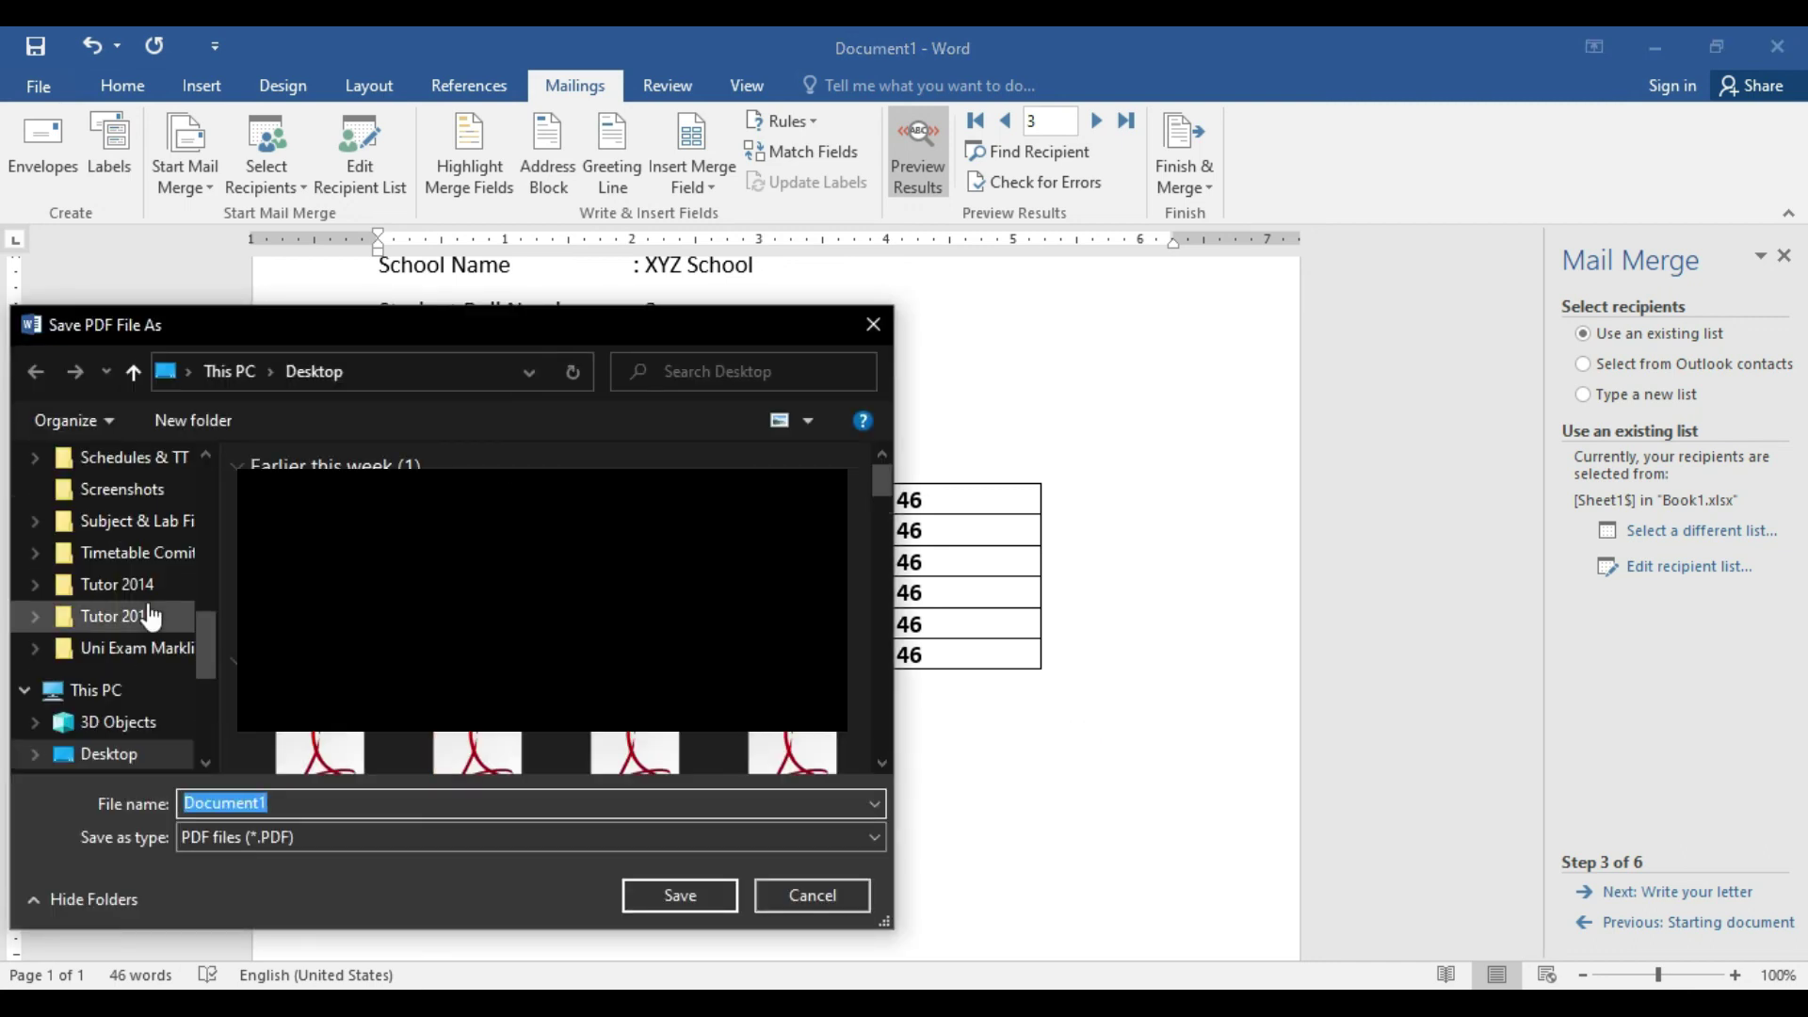
pyautogui.moveTo(205, 634); pyautogui.dragTo(205, 657)
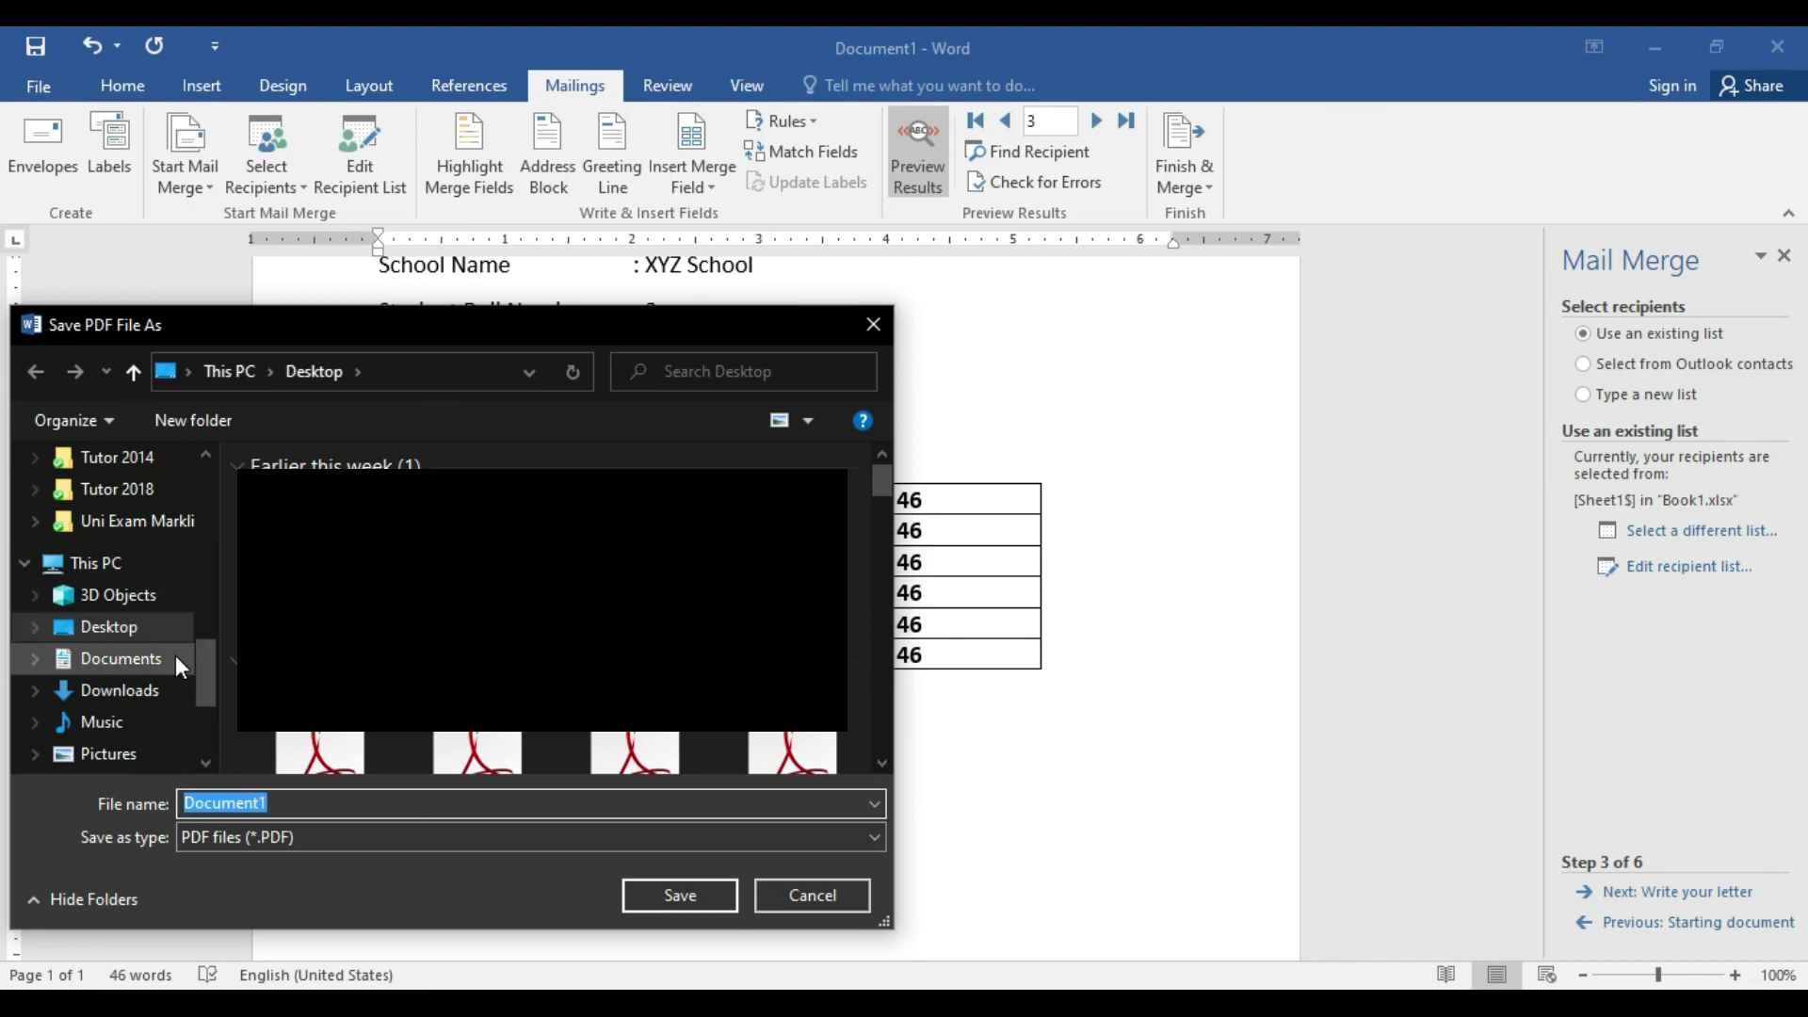
pyautogui.click(167, 685)
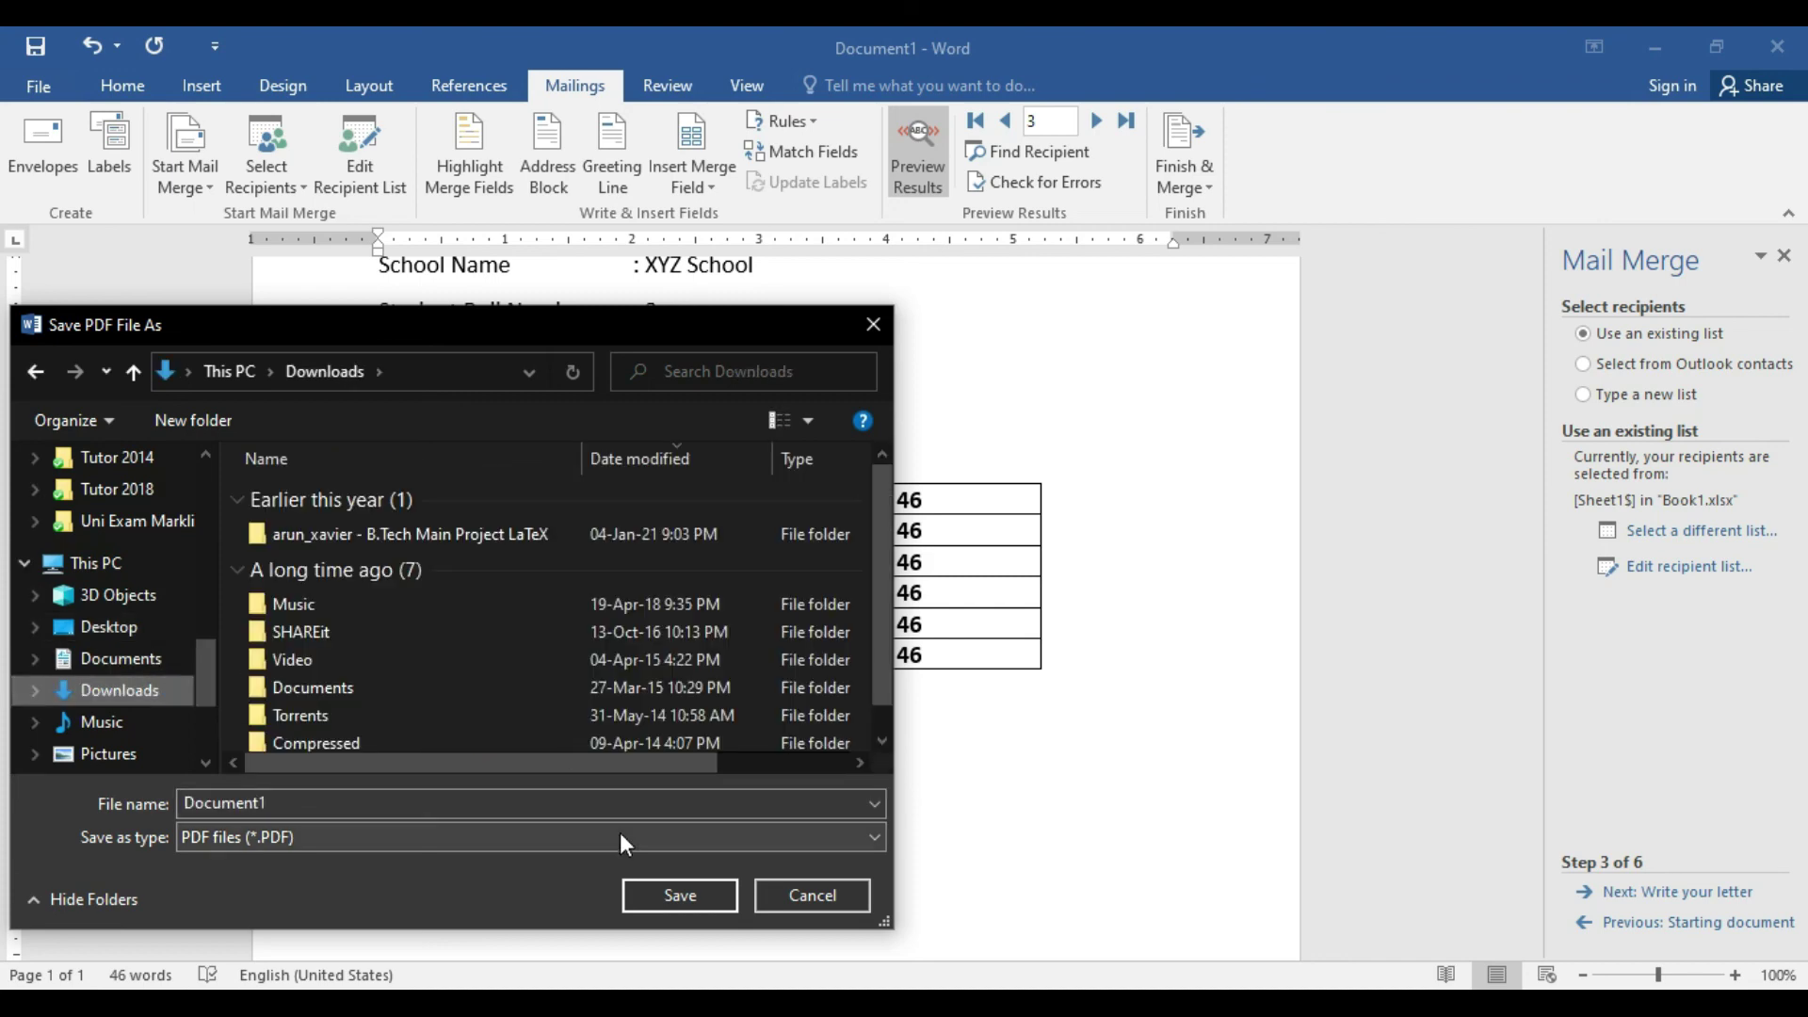
pyautogui.click(630, 890)
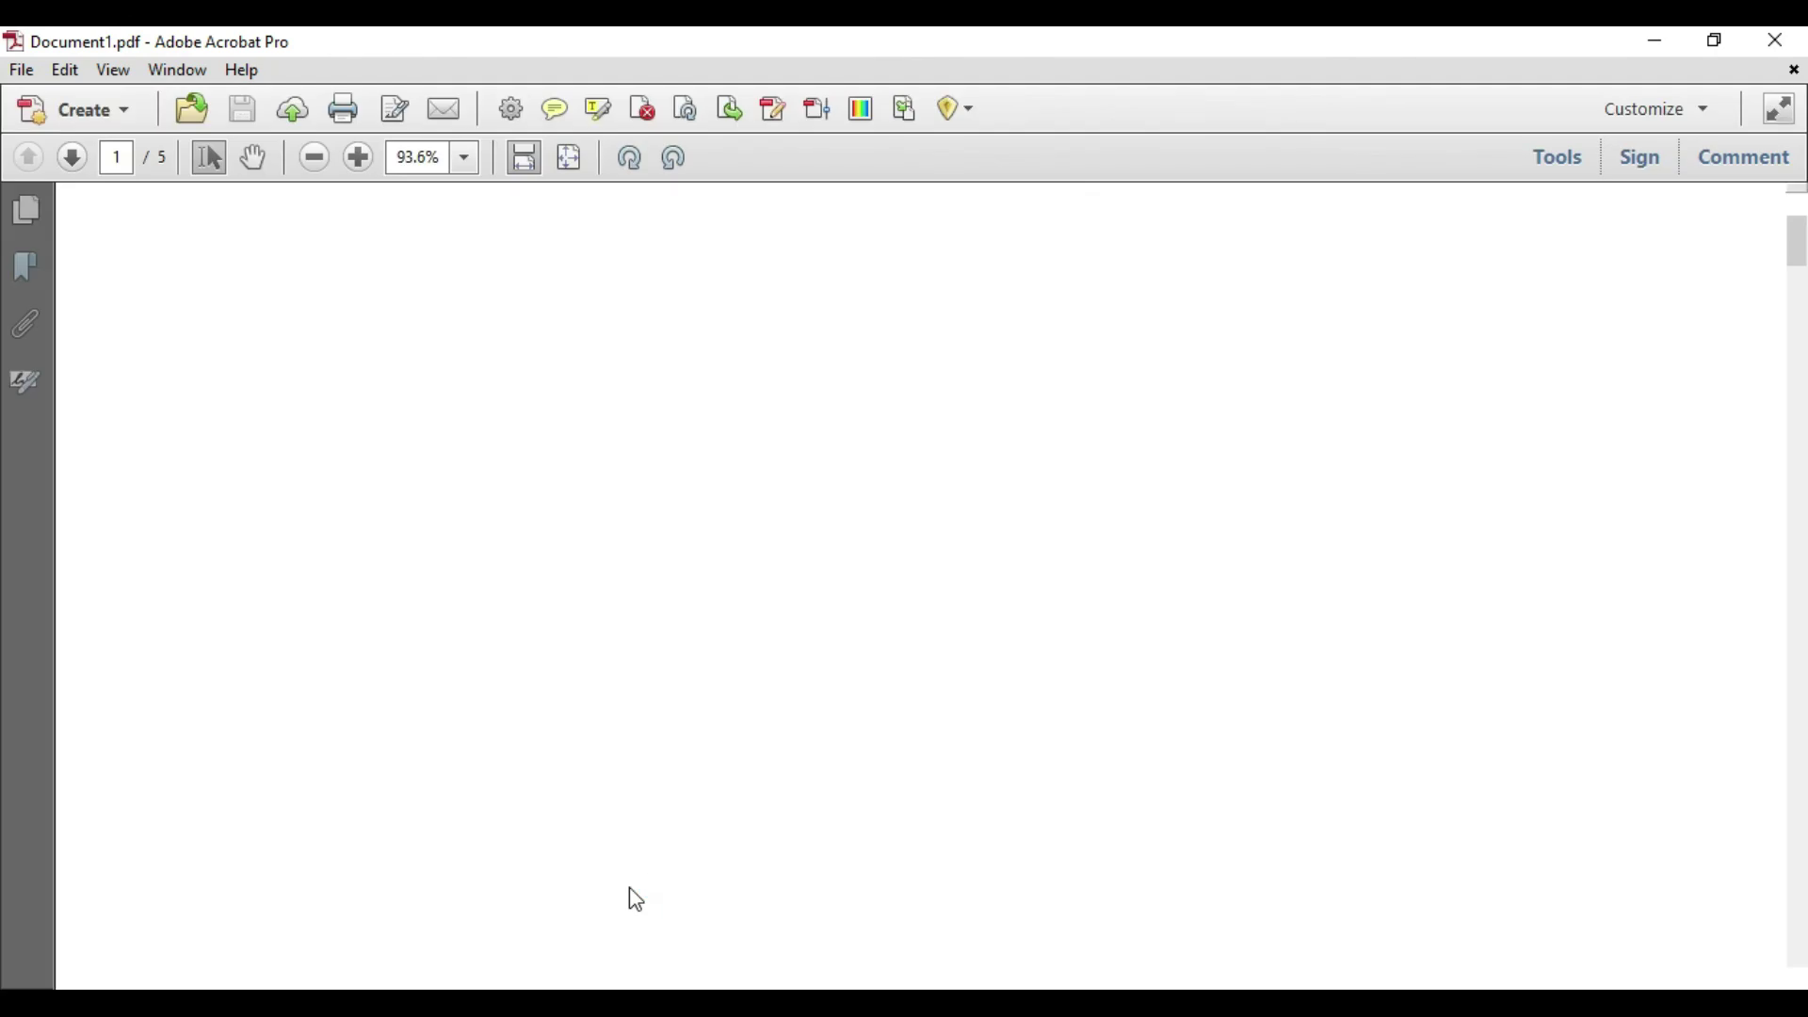
# - Fit a whole page of Document1.pdf in the Acrobat view and page through the progress cards to page 3
pyautogui.click(574, 166)
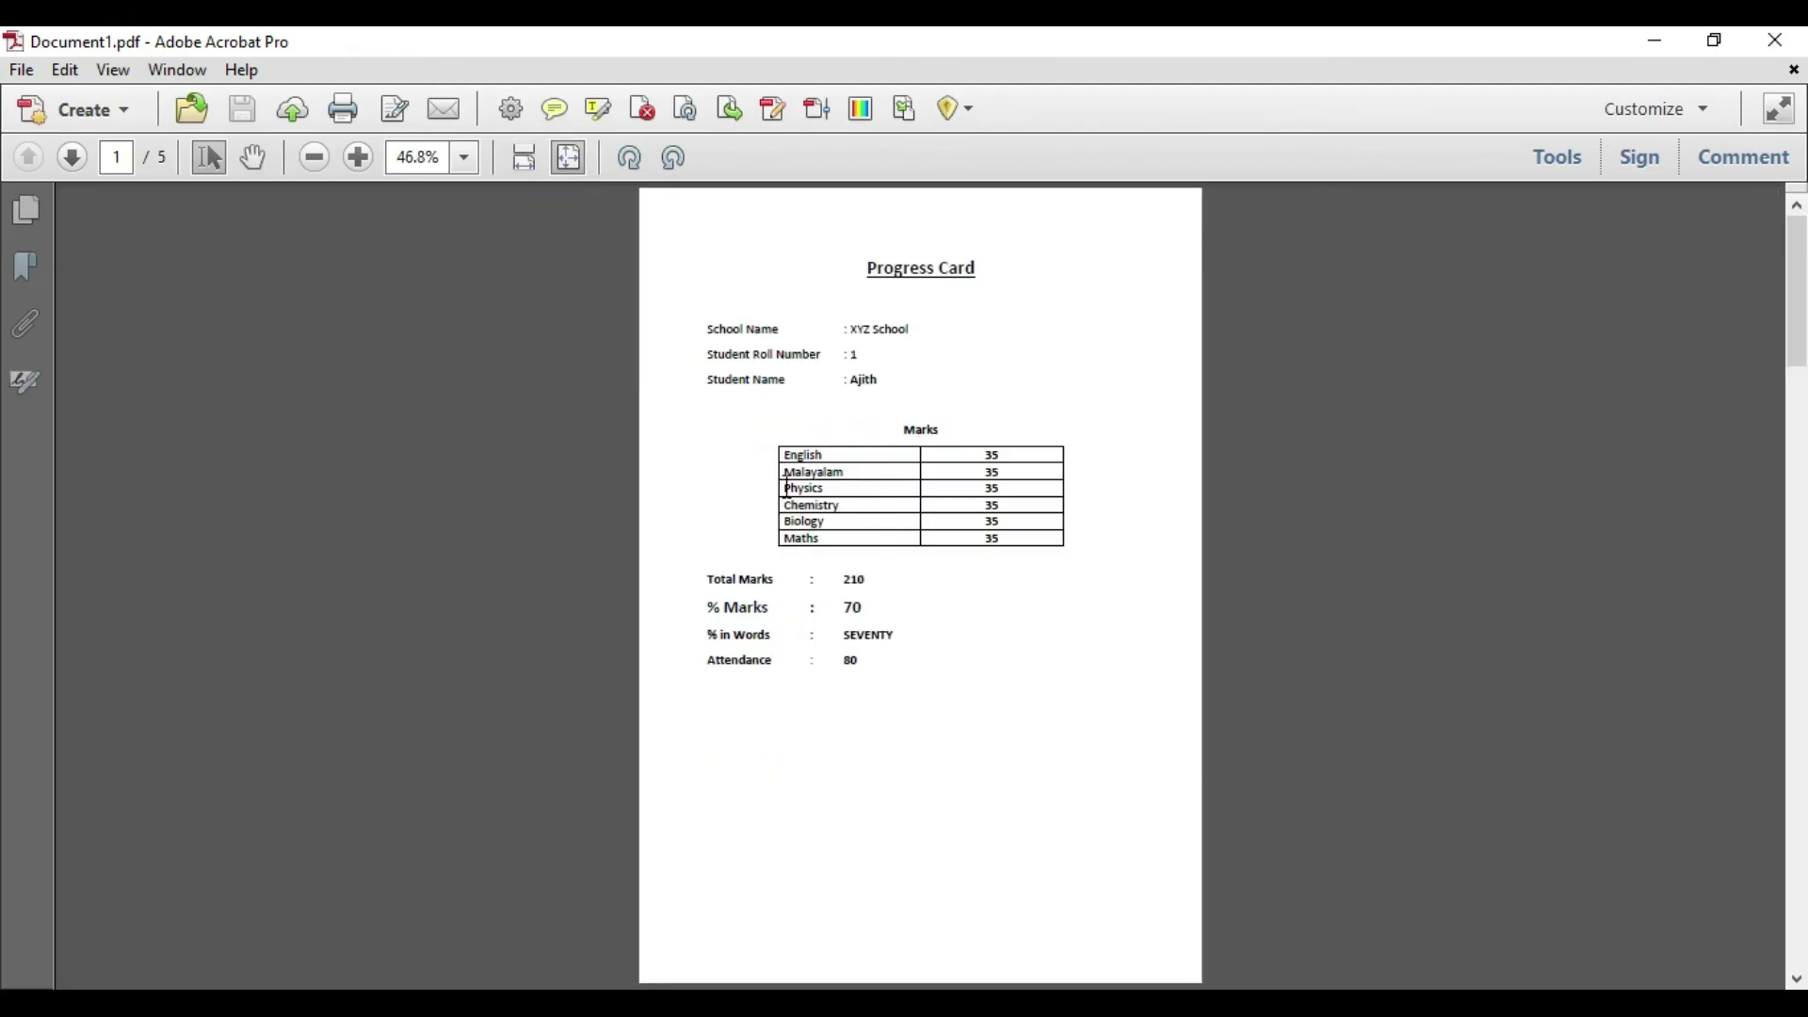
pyautogui.click(72, 158)
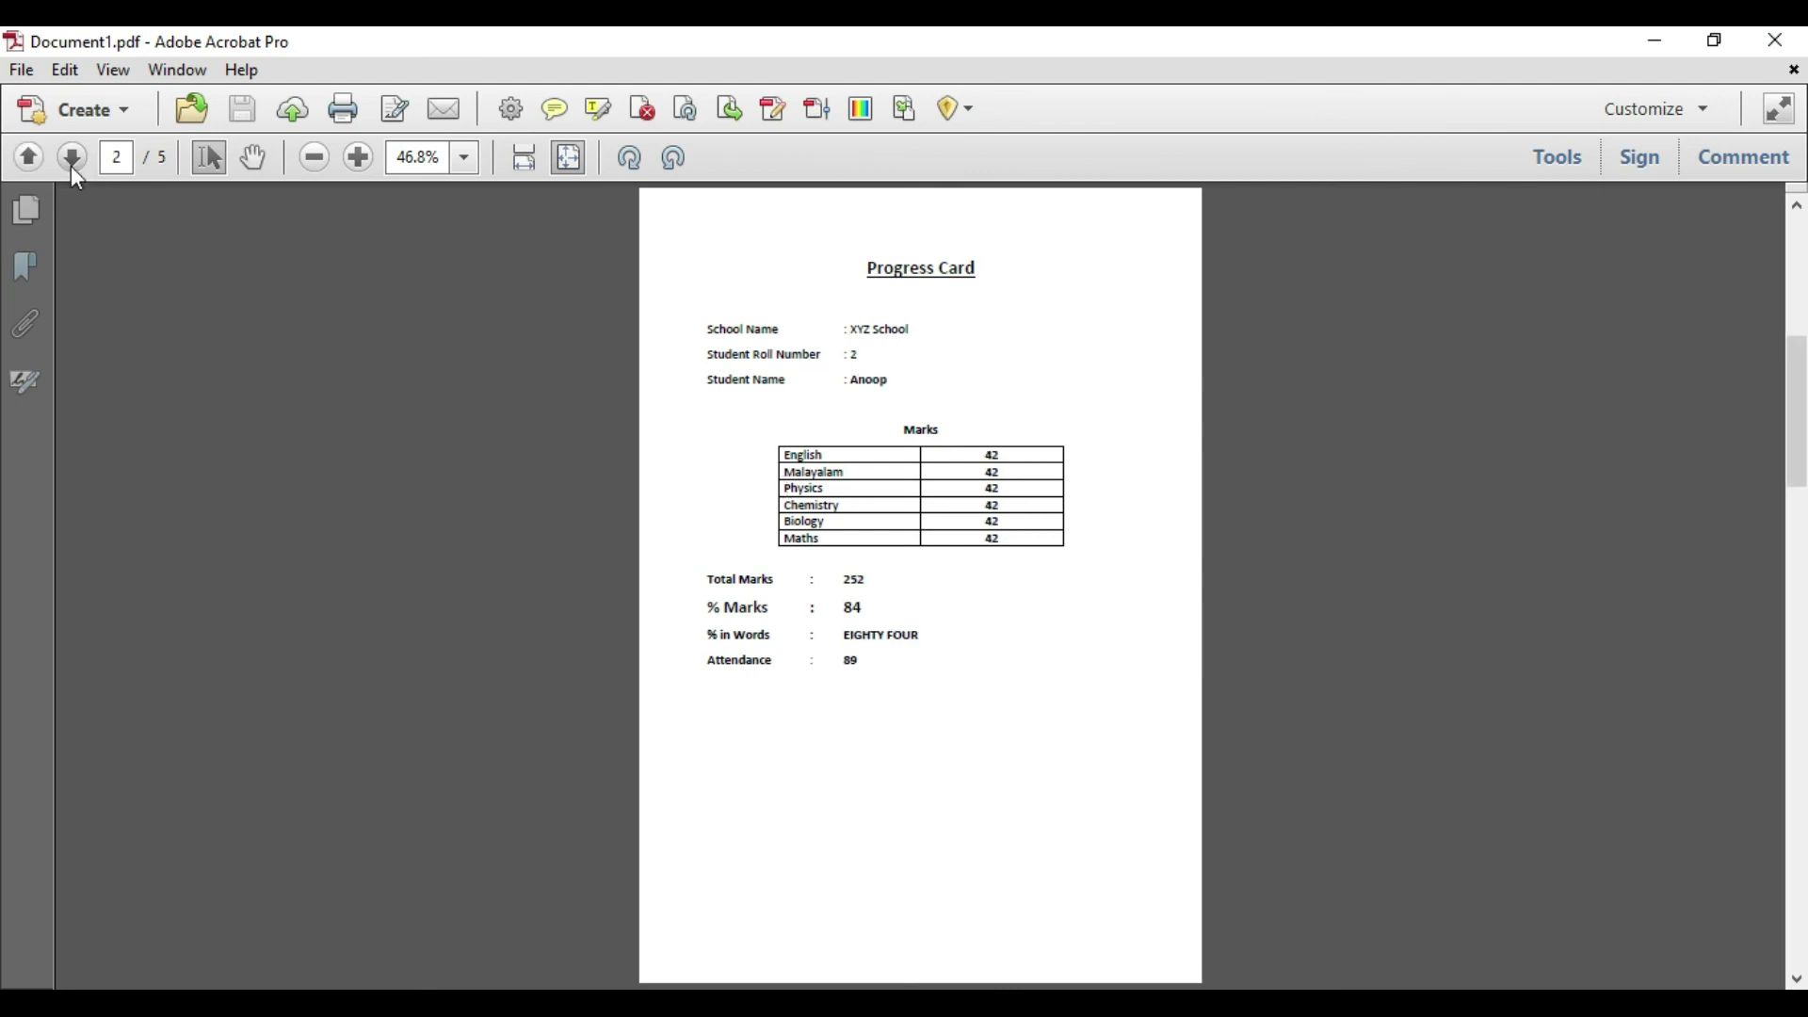
pyautogui.click(71, 167)
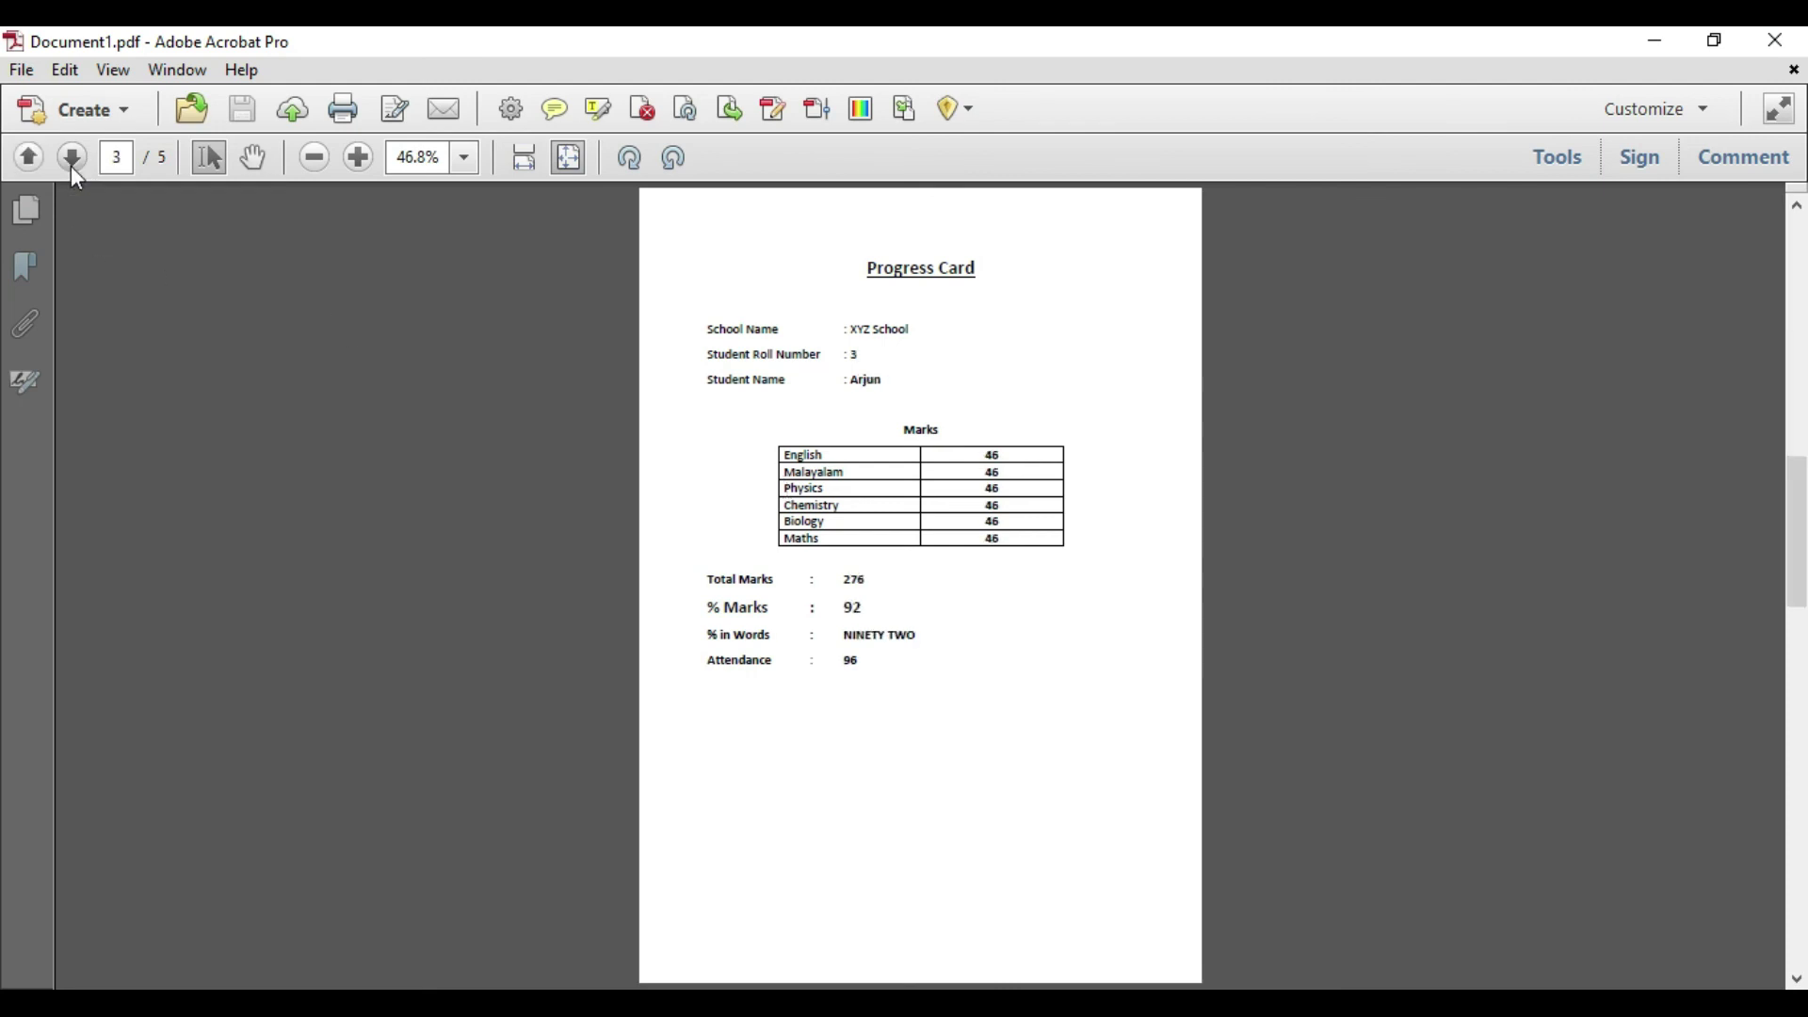